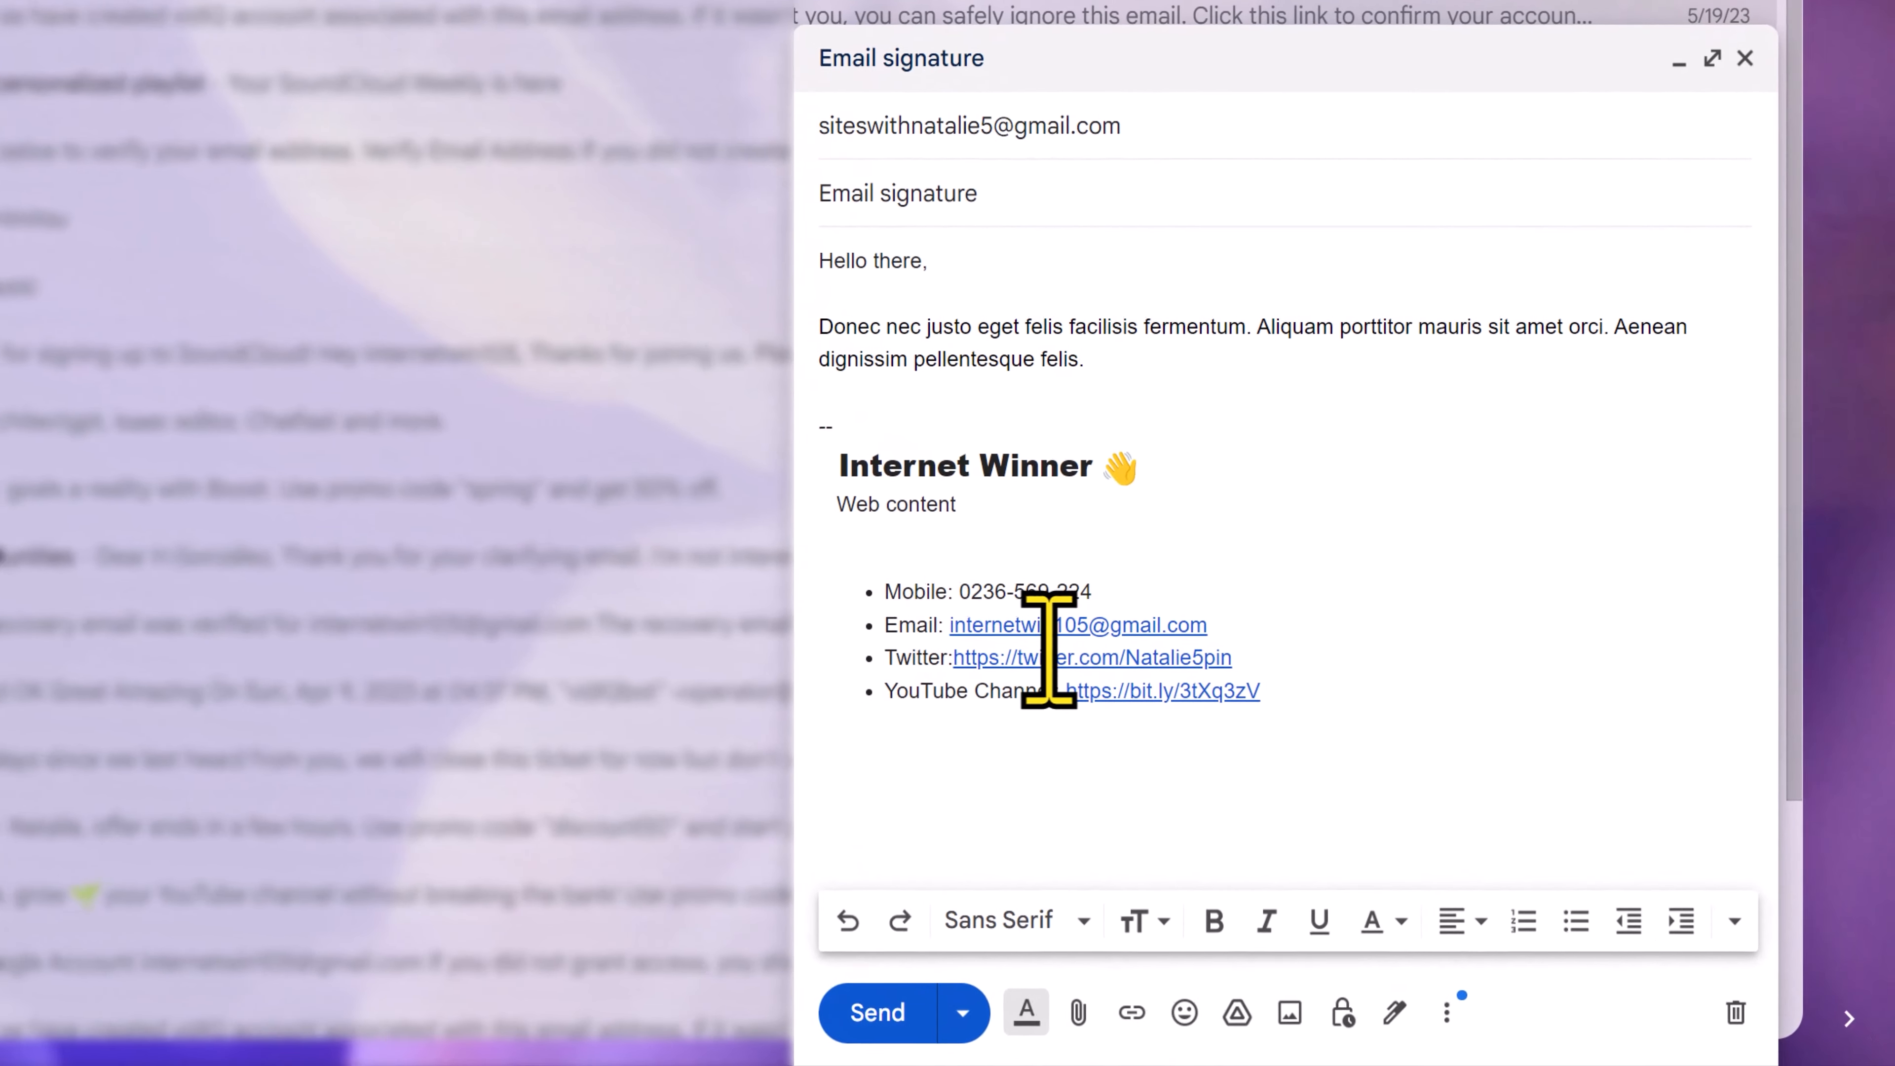
Check the Twitter link in the draft's signature and send the message titled "Email signature".
{"action": "left_click", "coordinate": [1420, 834]}
{"action": "left_click", "coordinate": [1065, 668]}
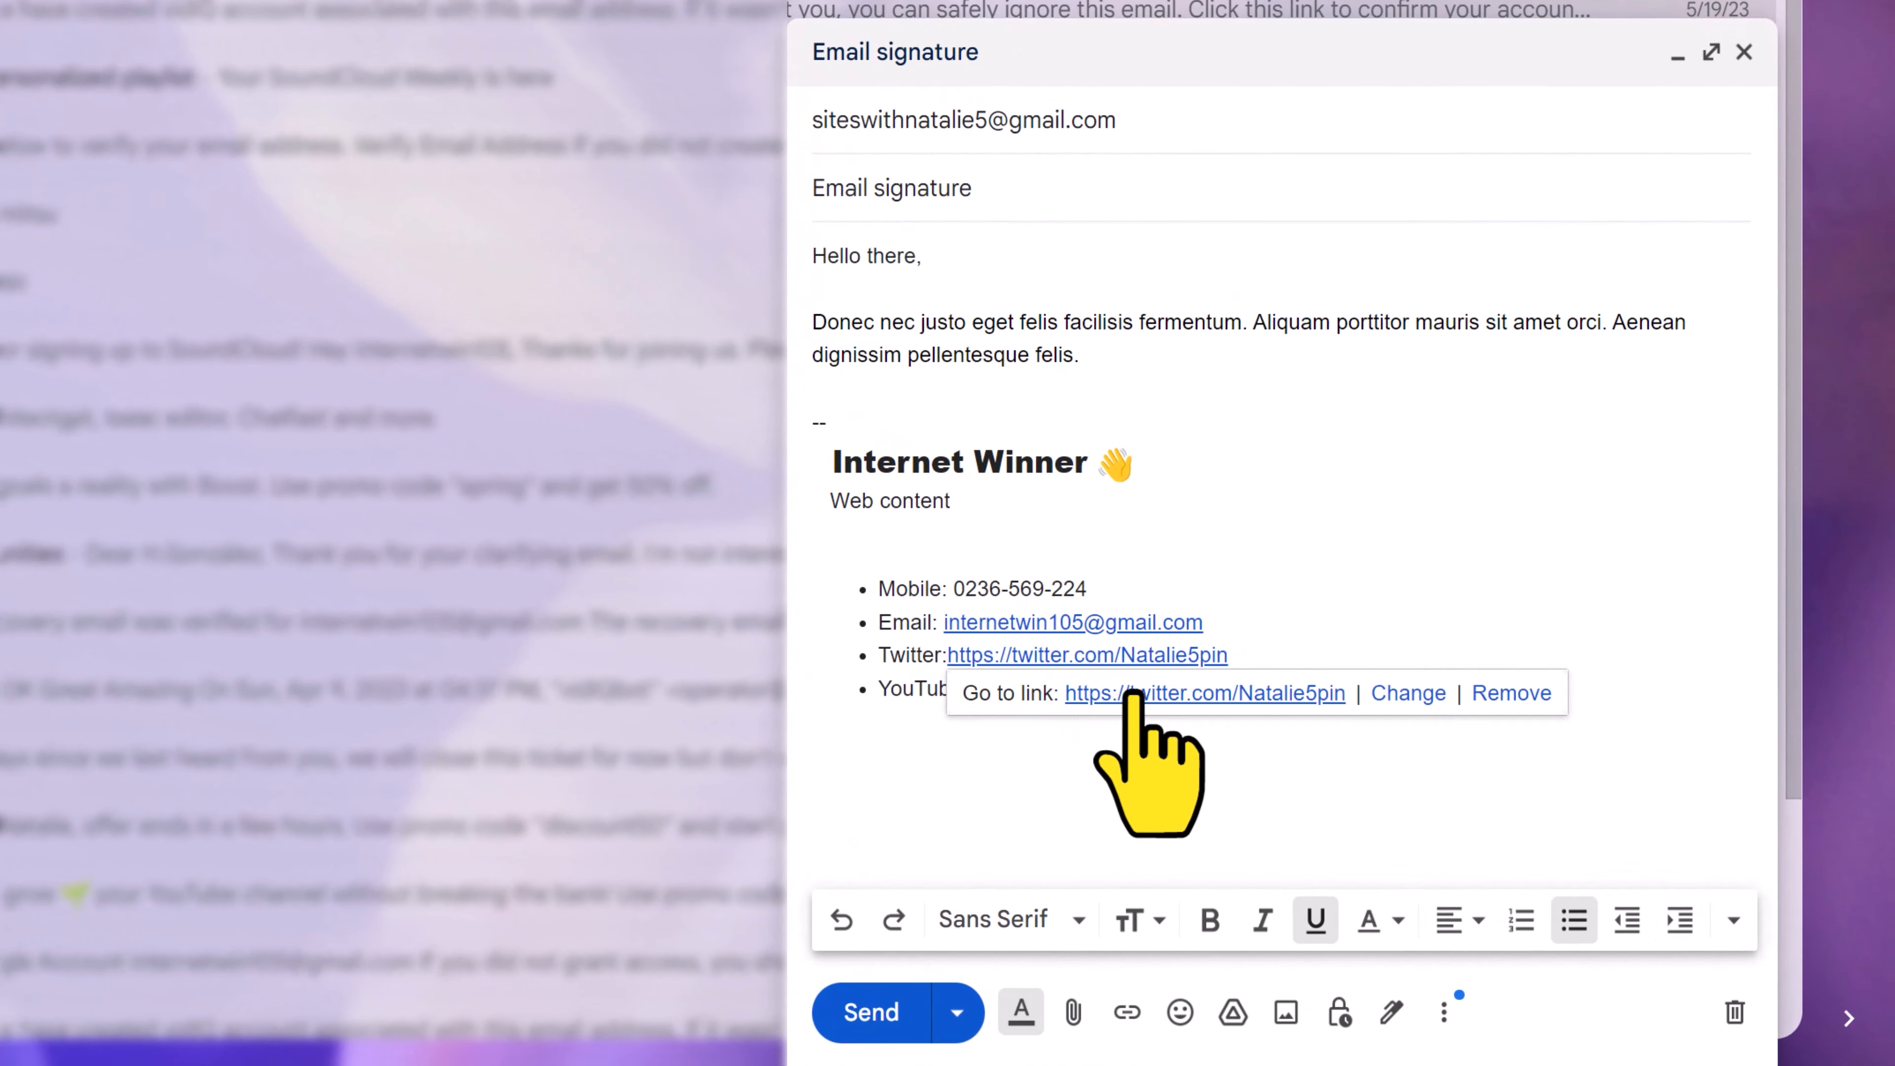
{"action": "left_click", "coordinate": [1347, 608]}
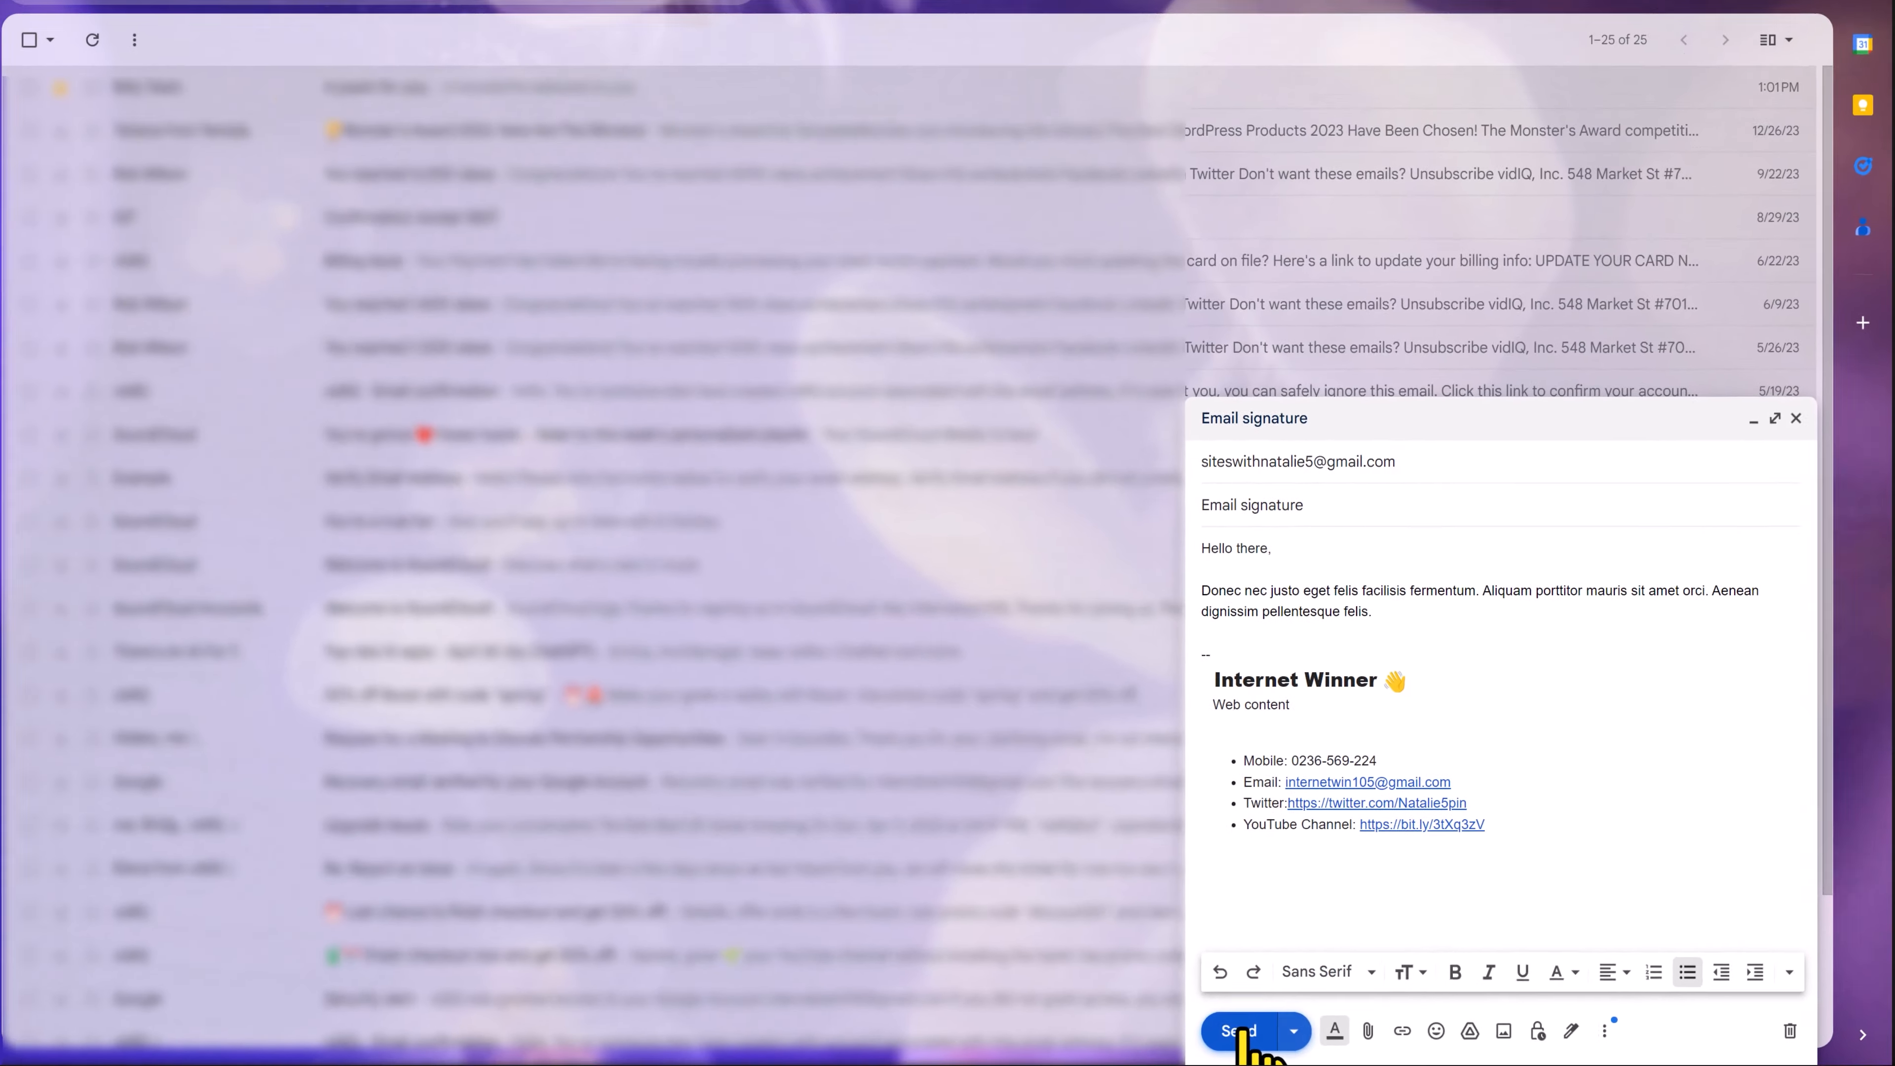
{"action": "left_click", "coordinate": [871, 1012]}
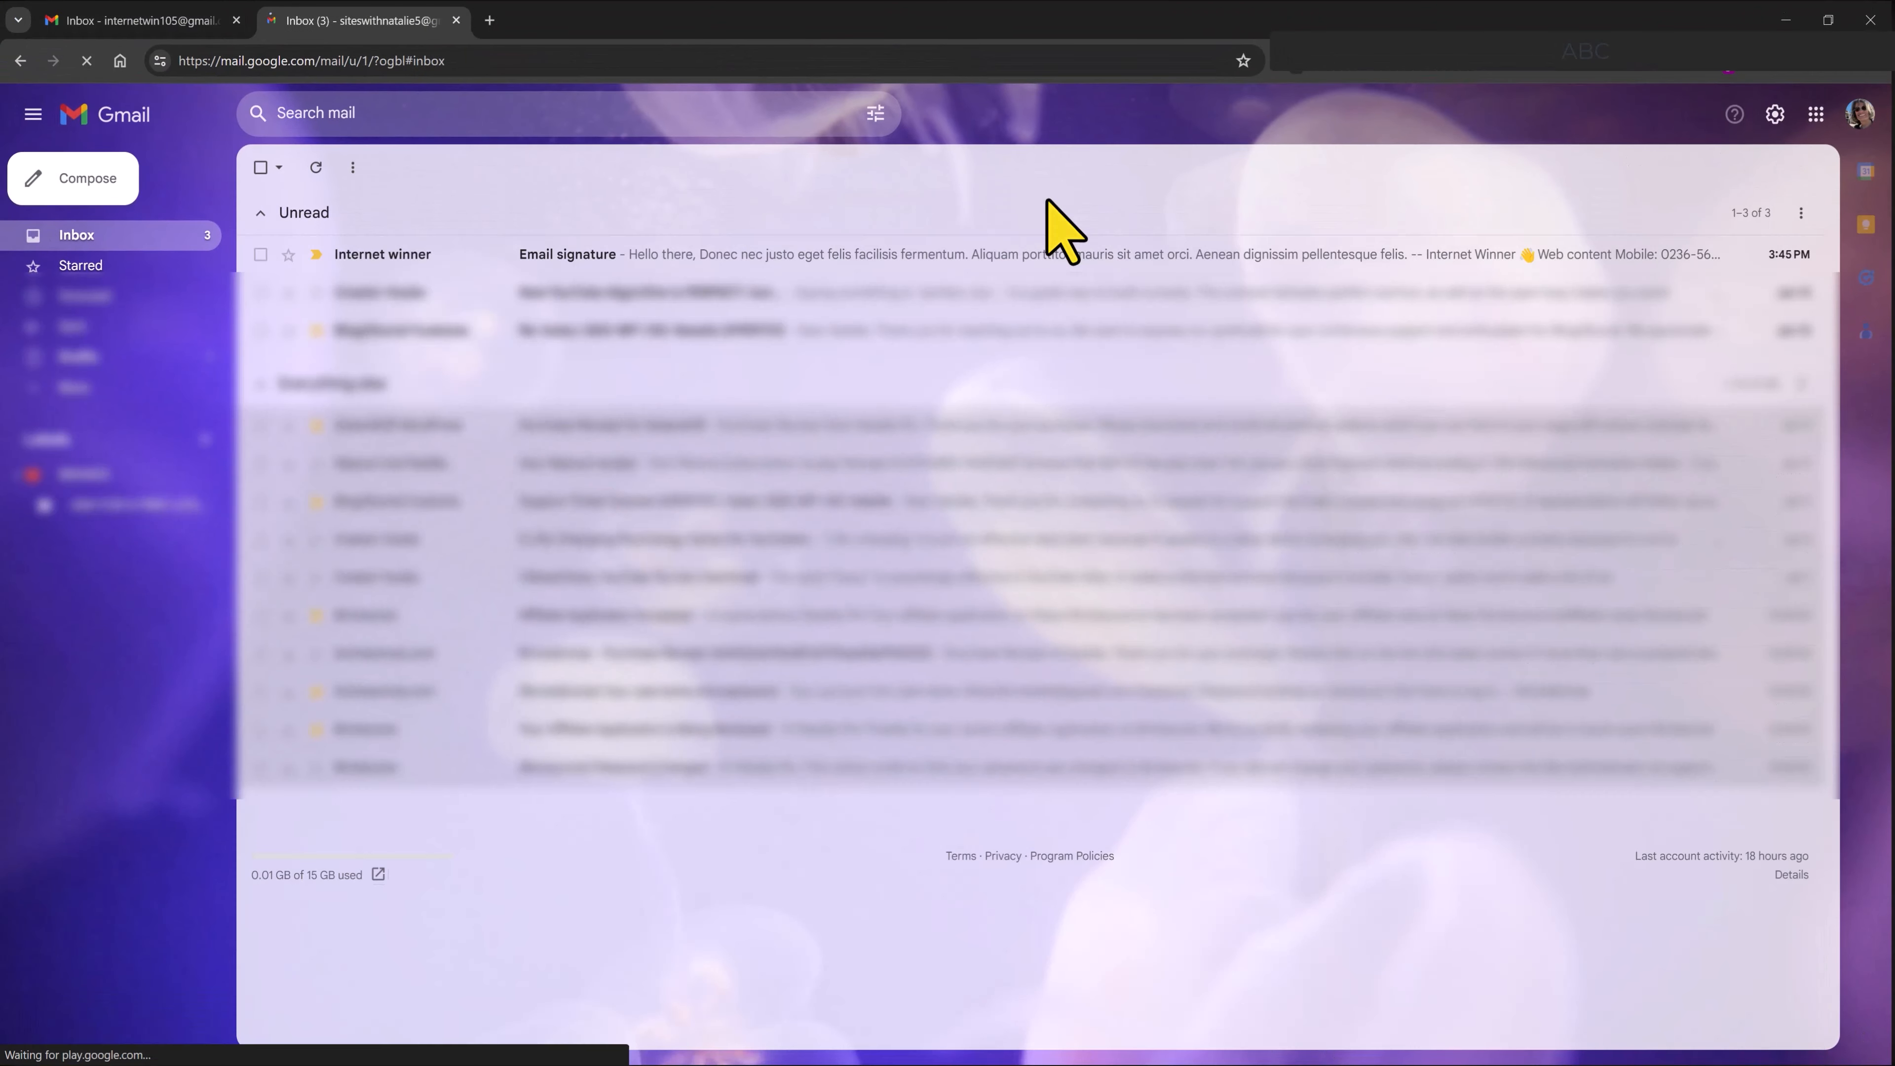
Open the received "Email signature" message, test the Twitter link in its signature and close the page it opens.
{"action": "left_click", "coordinate": [542, 256]}
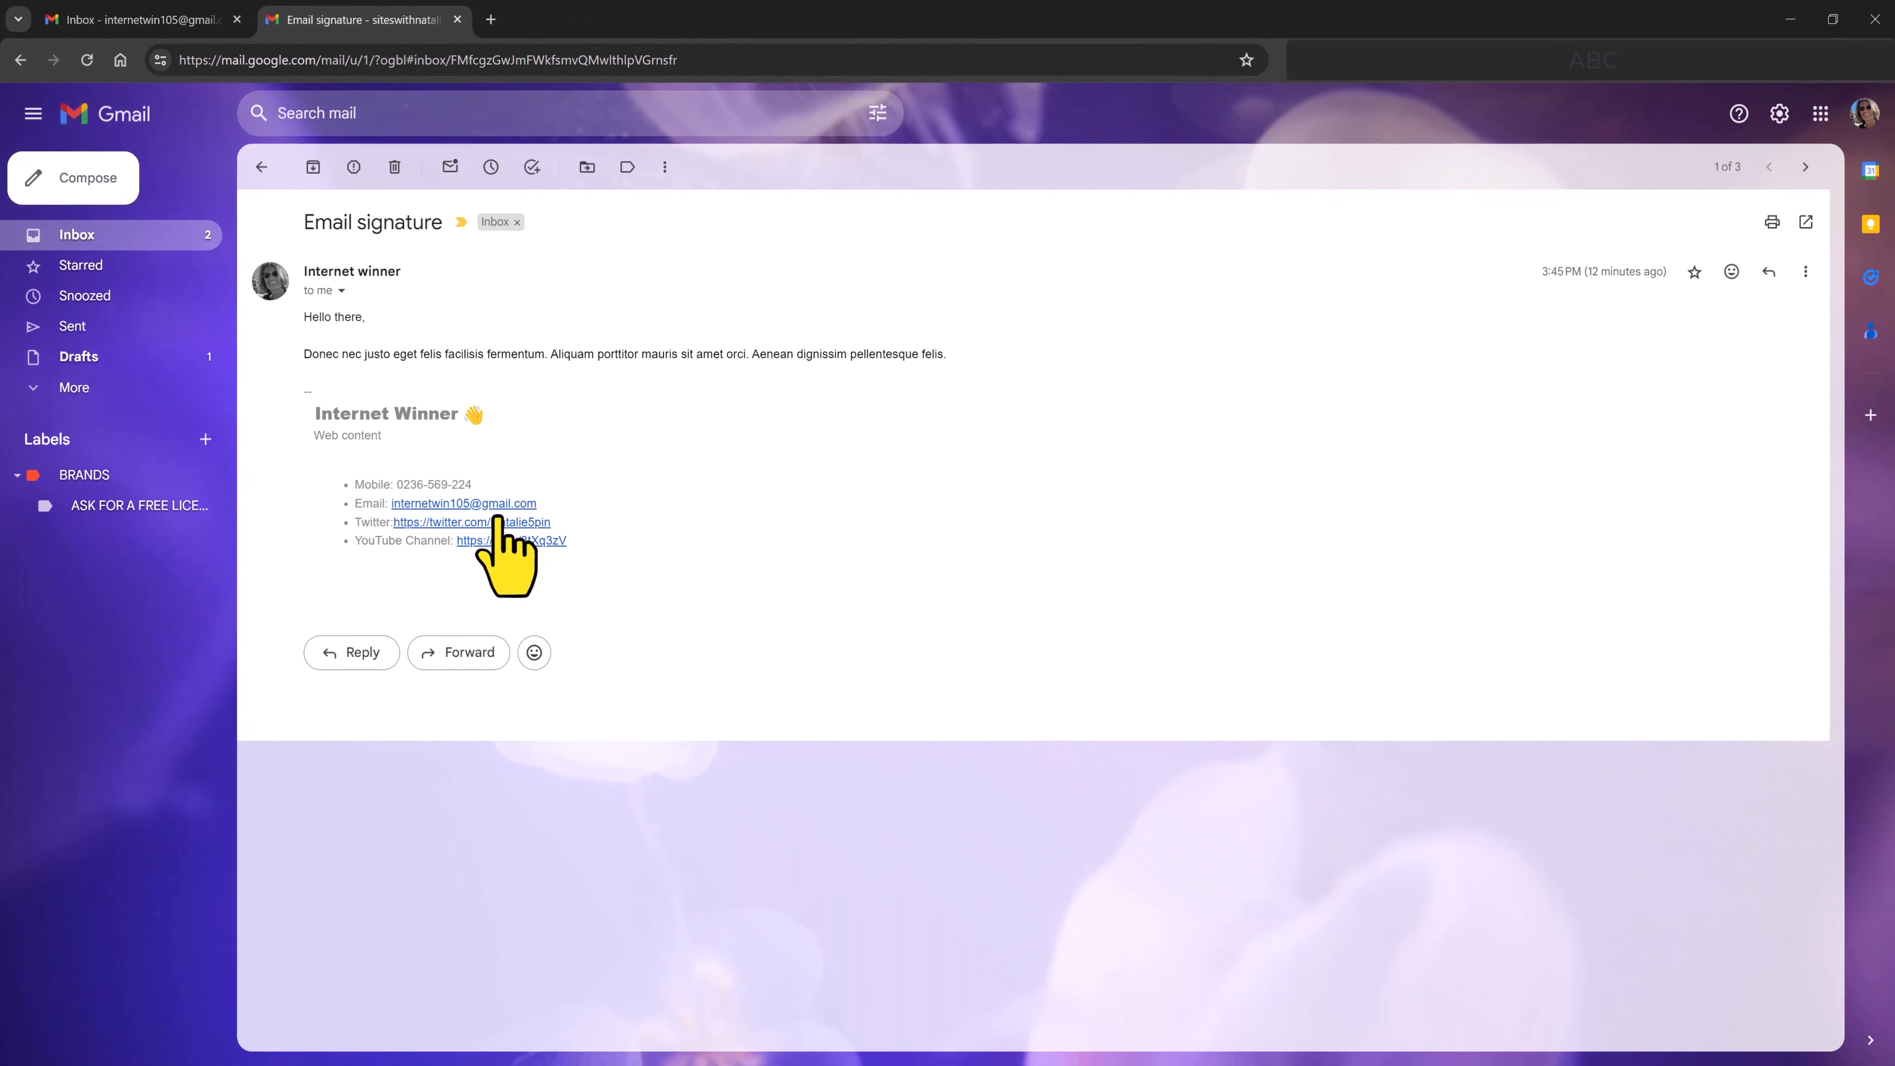
{"action": "left_click", "coordinate": [497, 522]}
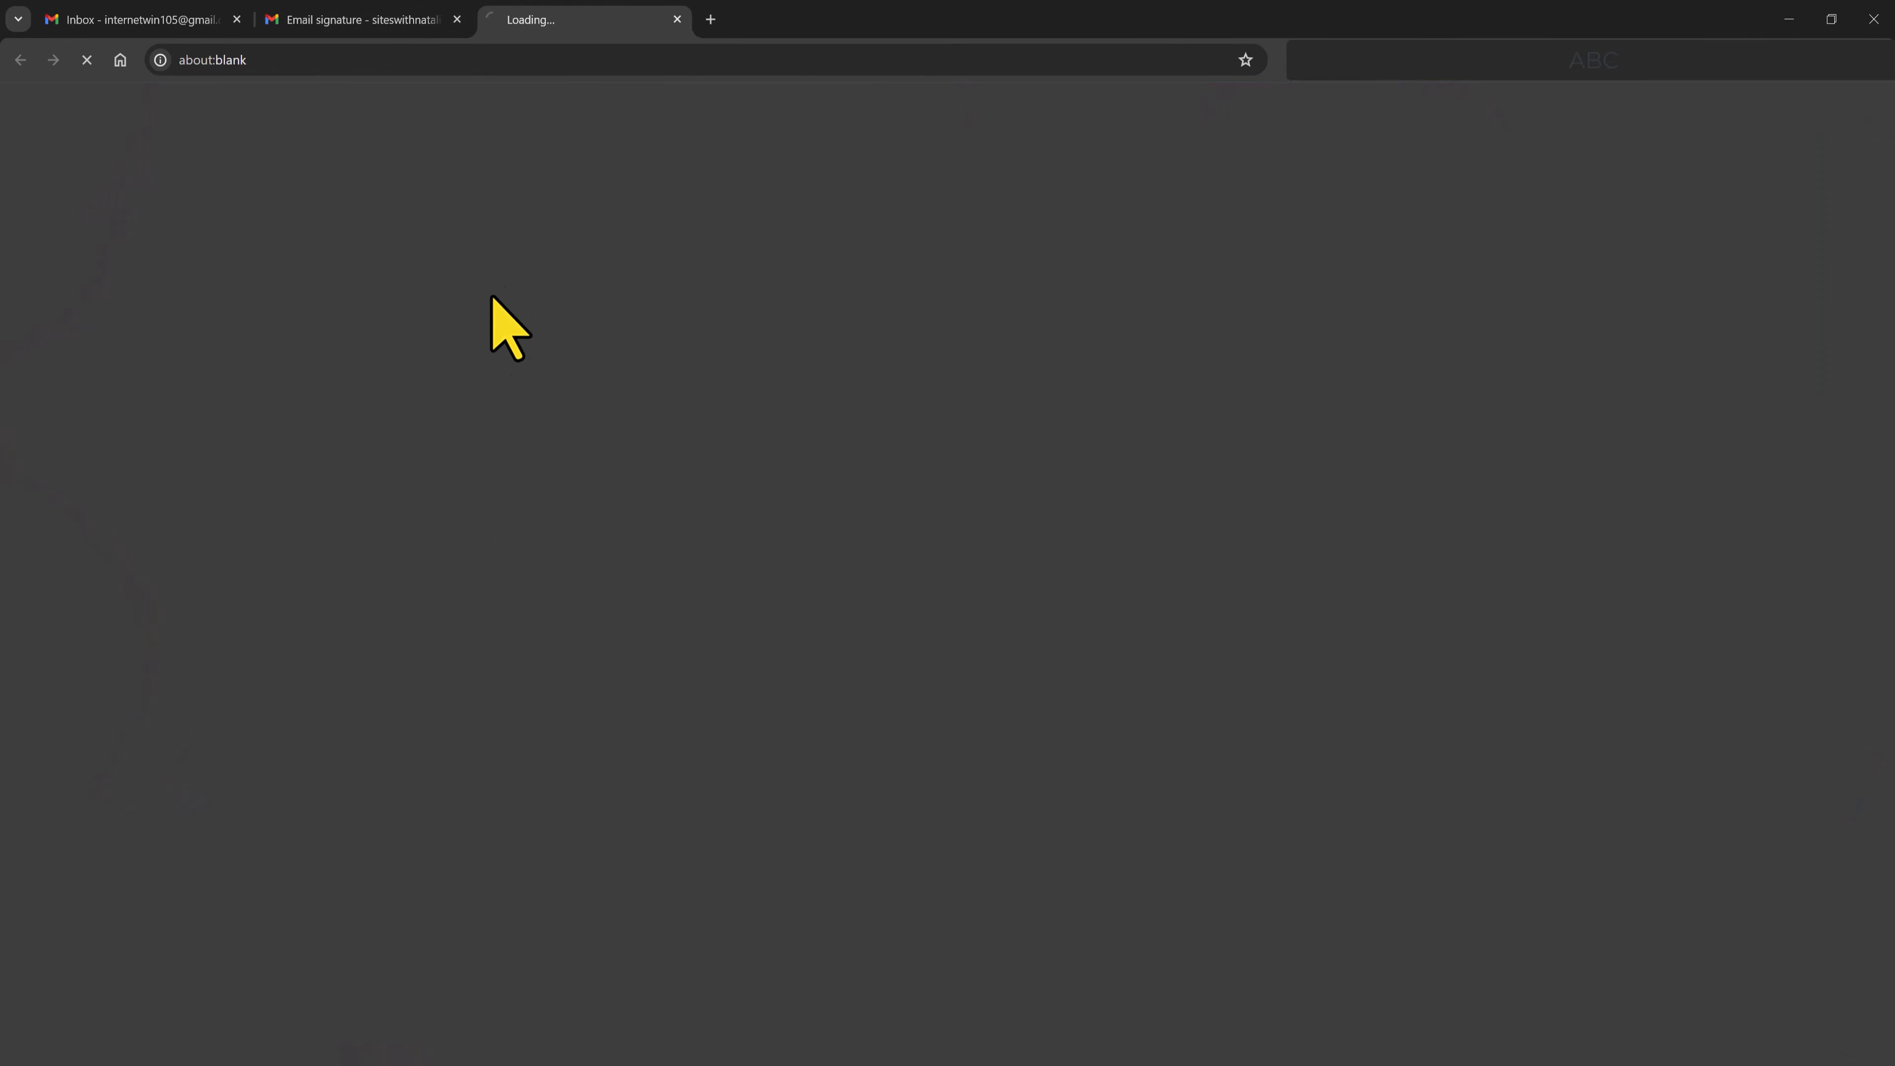
{"action": "left_click", "coordinate": [678, 19]}
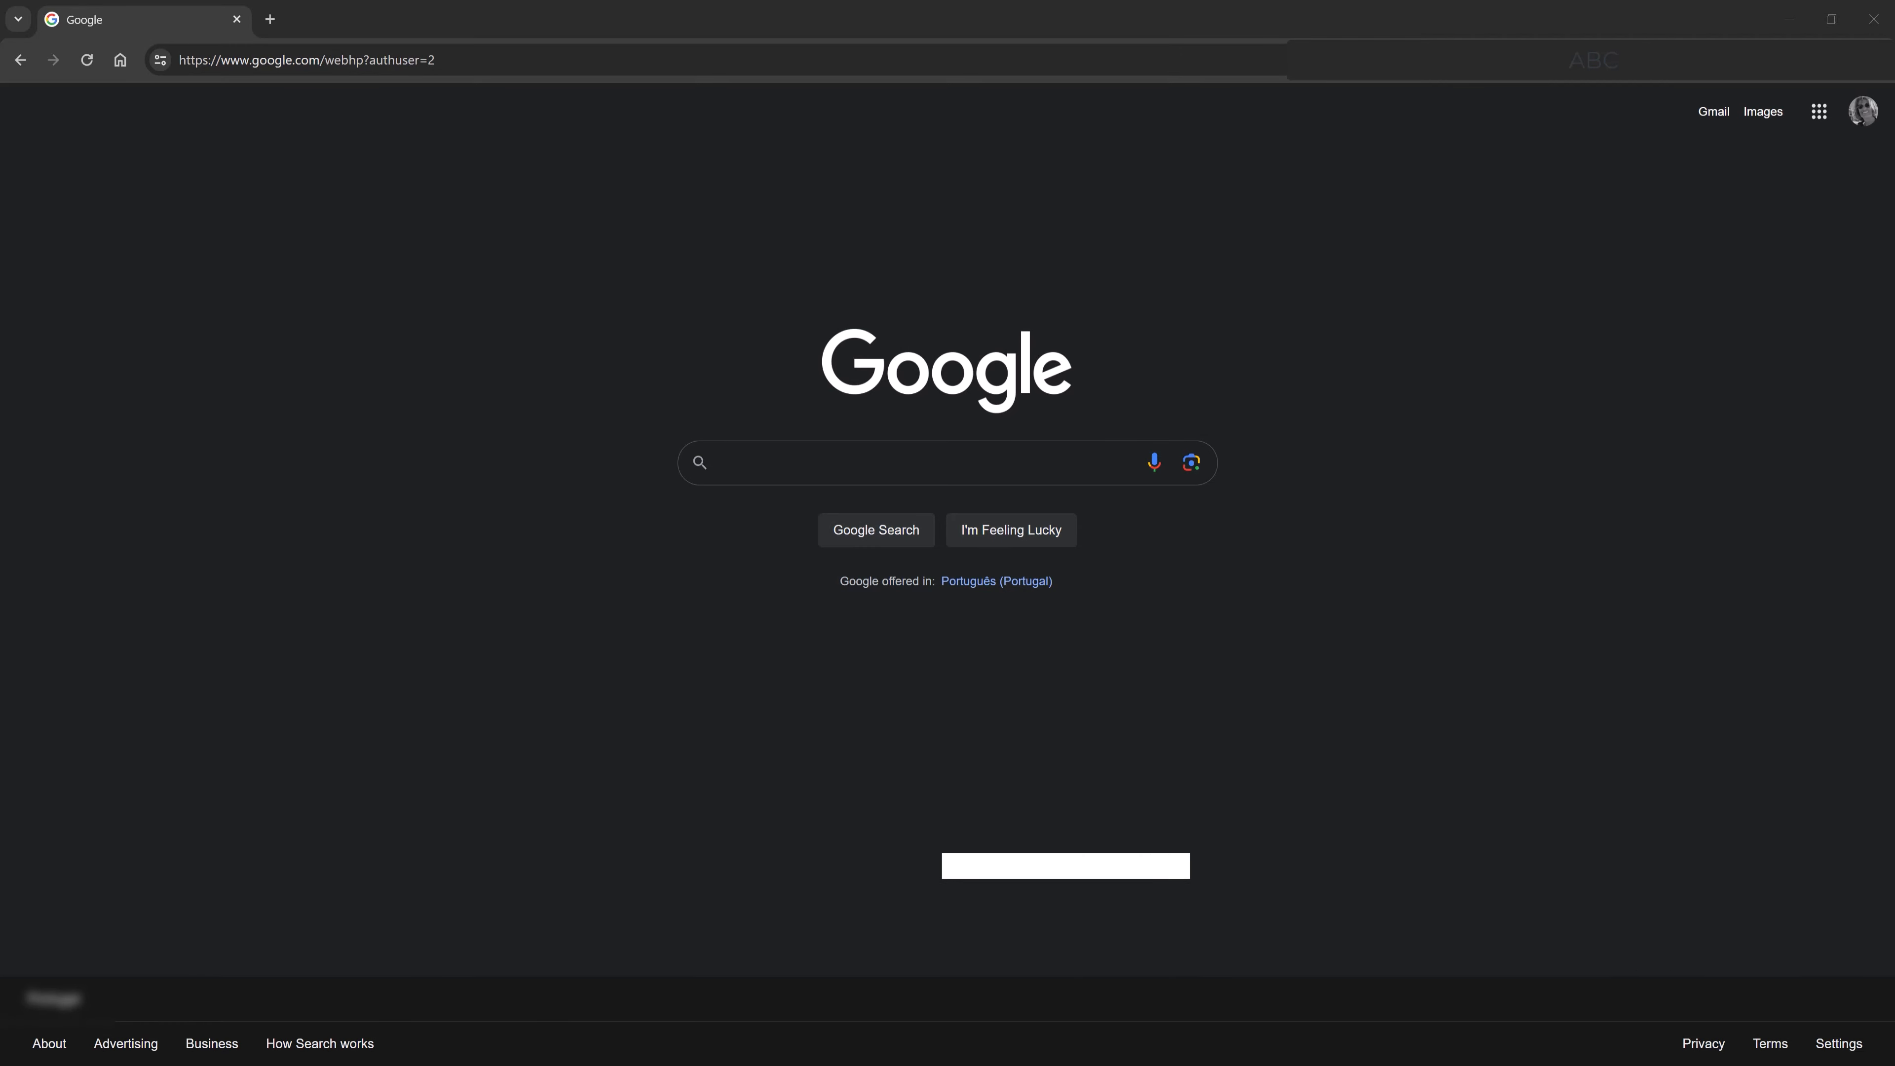
Go to Gmail from the Google home page and show the Signature section in the full general settings.
{"action": "left_click", "coordinate": [1713, 111]}
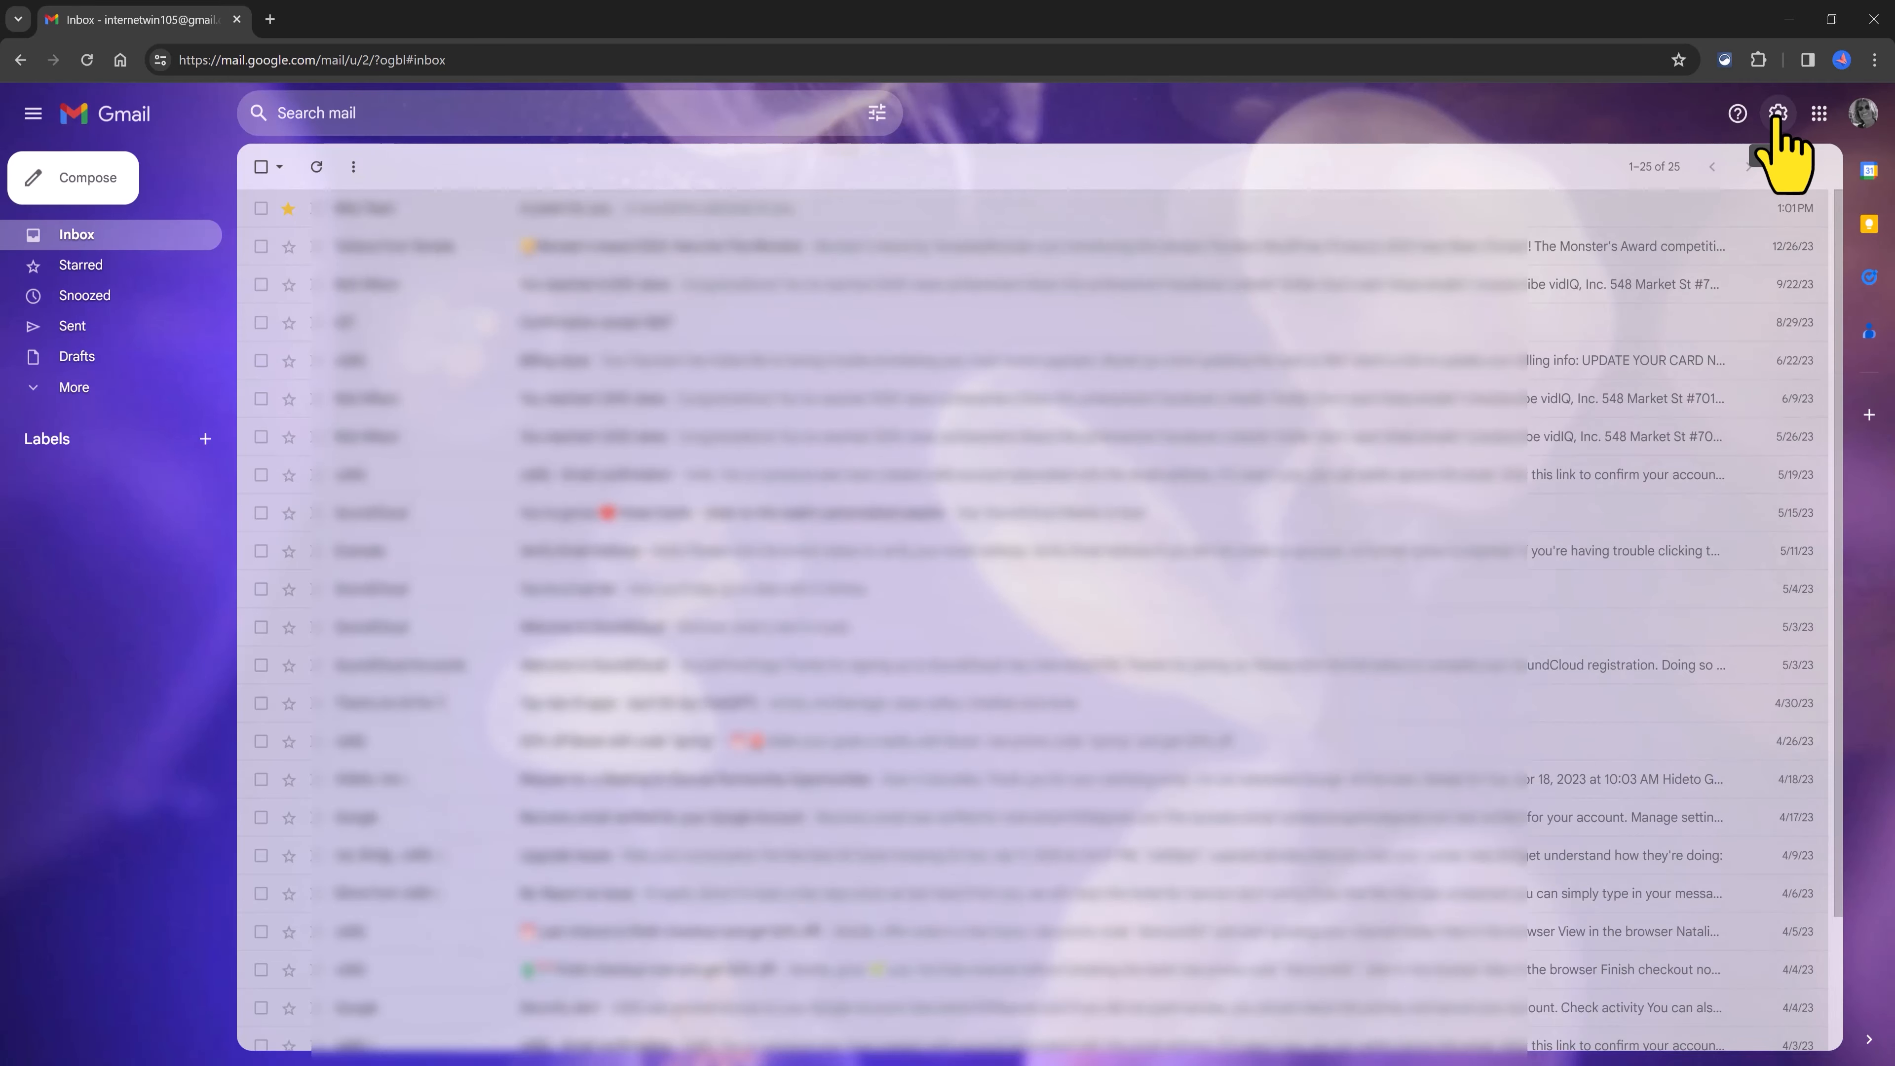
{"action": "left_click", "coordinate": [1778, 114]}
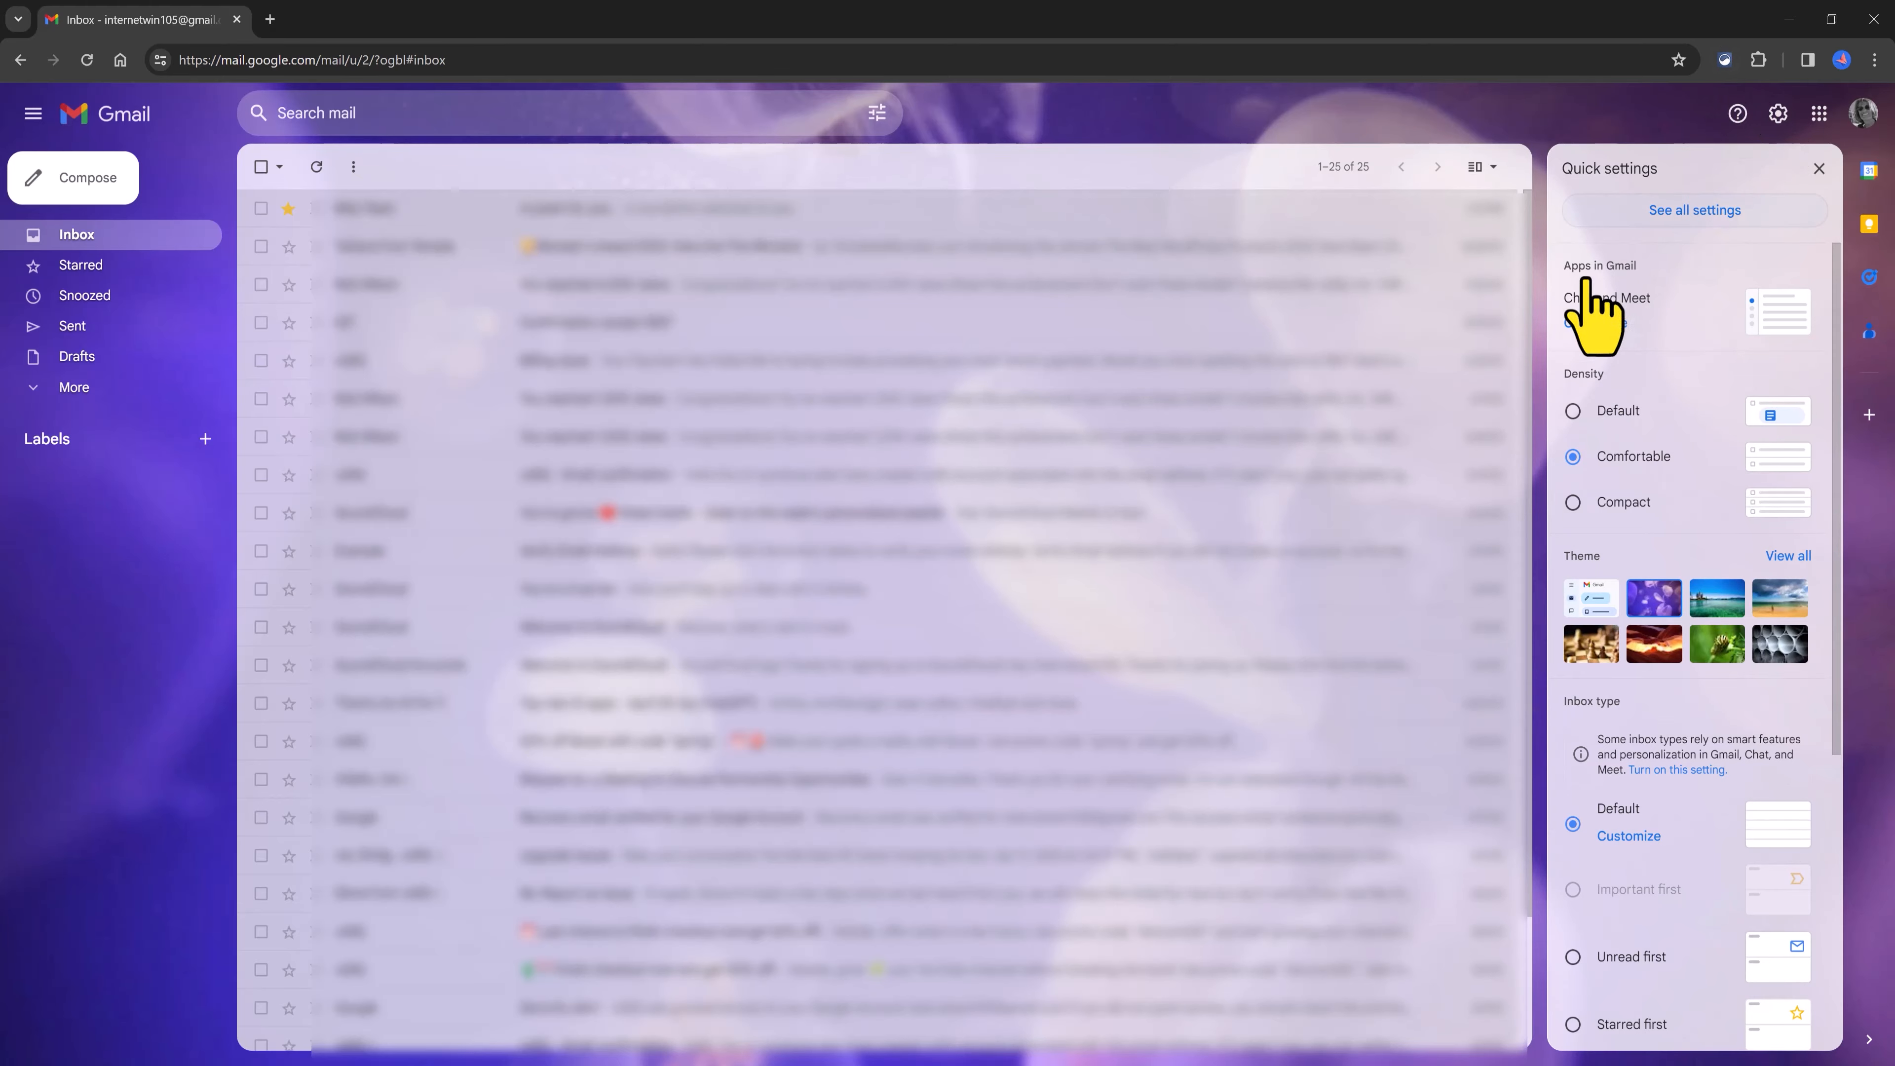
{"action": "left_click", "coordinate": [1641, 210]}
{"action": "scroll", "coordinate": [1417, 608], "scroll_direction": "down", "scroll_amount": 2}
{"action": "scroll", "coordinate": [1417, 608], "scroll_direction": "down", "scroll_amount": 3}
{"action": "scroll", "coordinate": [1399, 577], "scroll_direction": "down", "scroll_amount": 15}
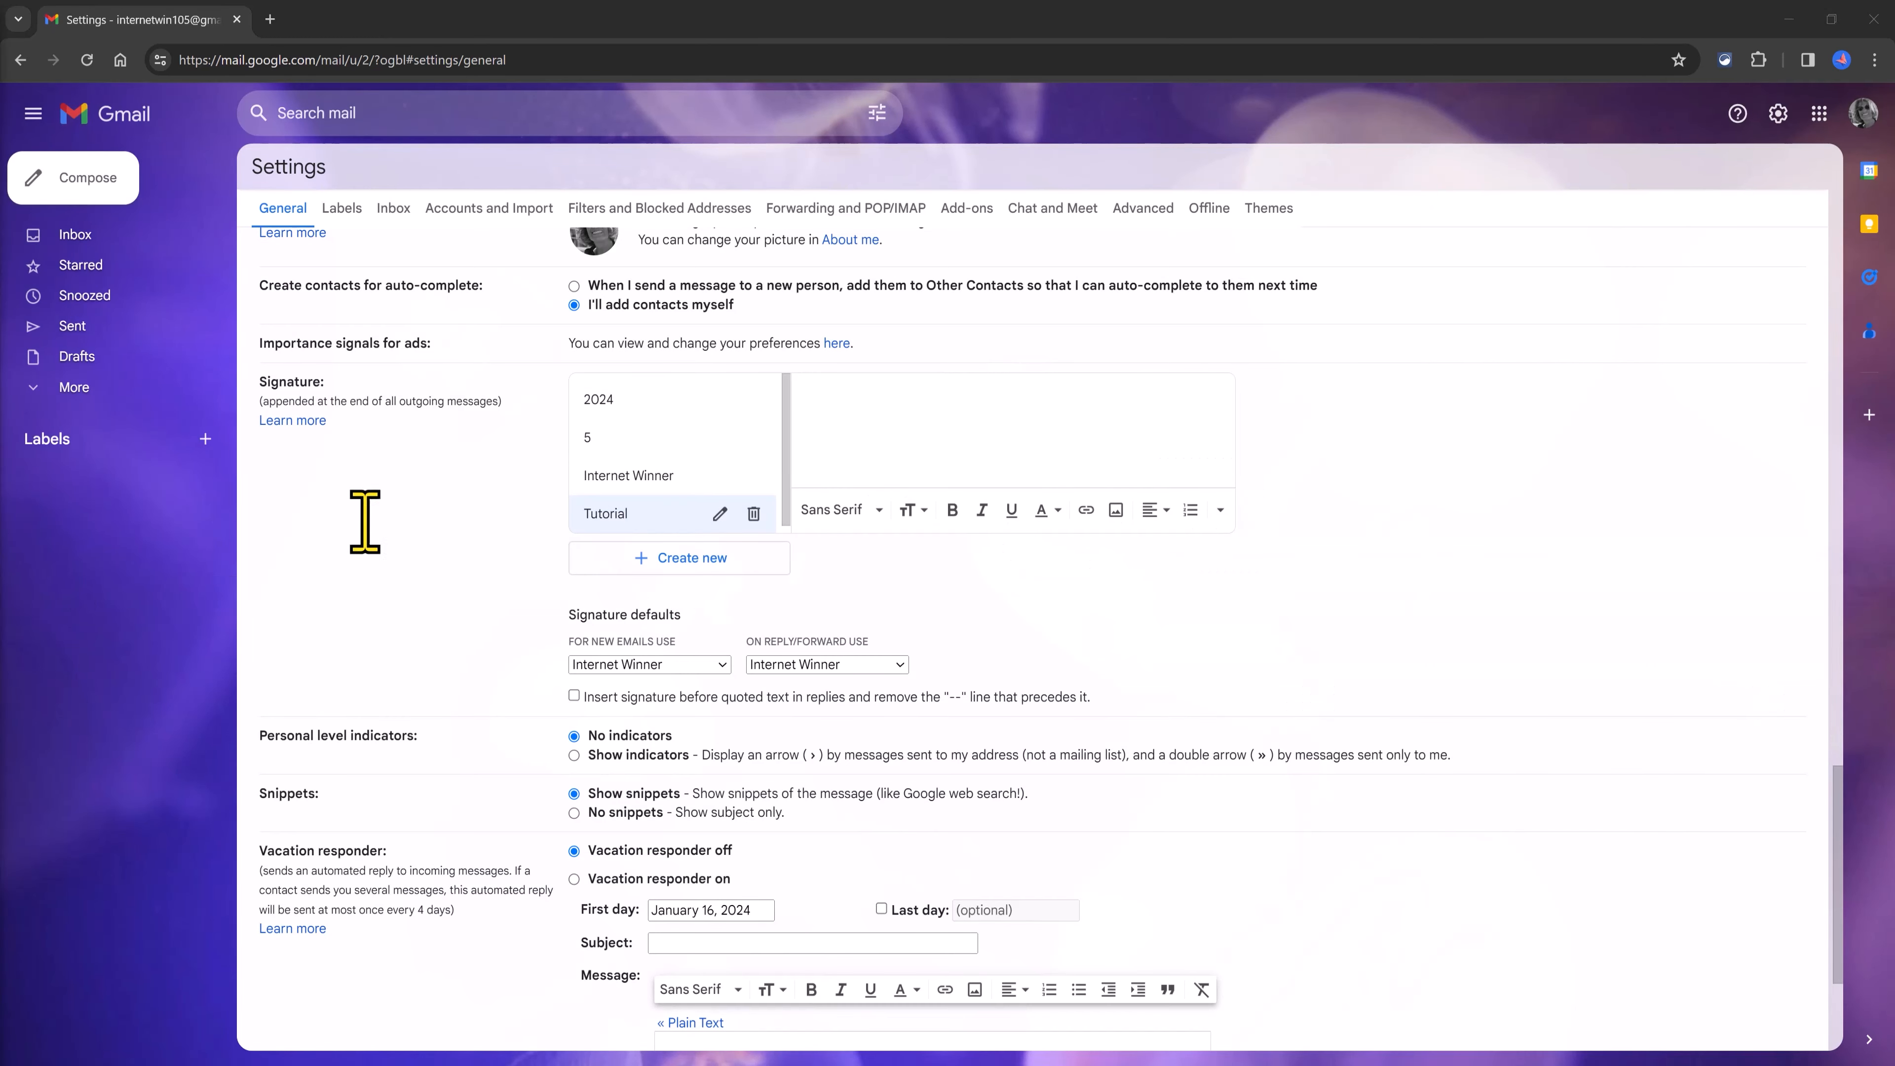
{"action": "scroll", "coordinate": [873, 440], "scroll_direction": "up", "scroll_amount": 1}
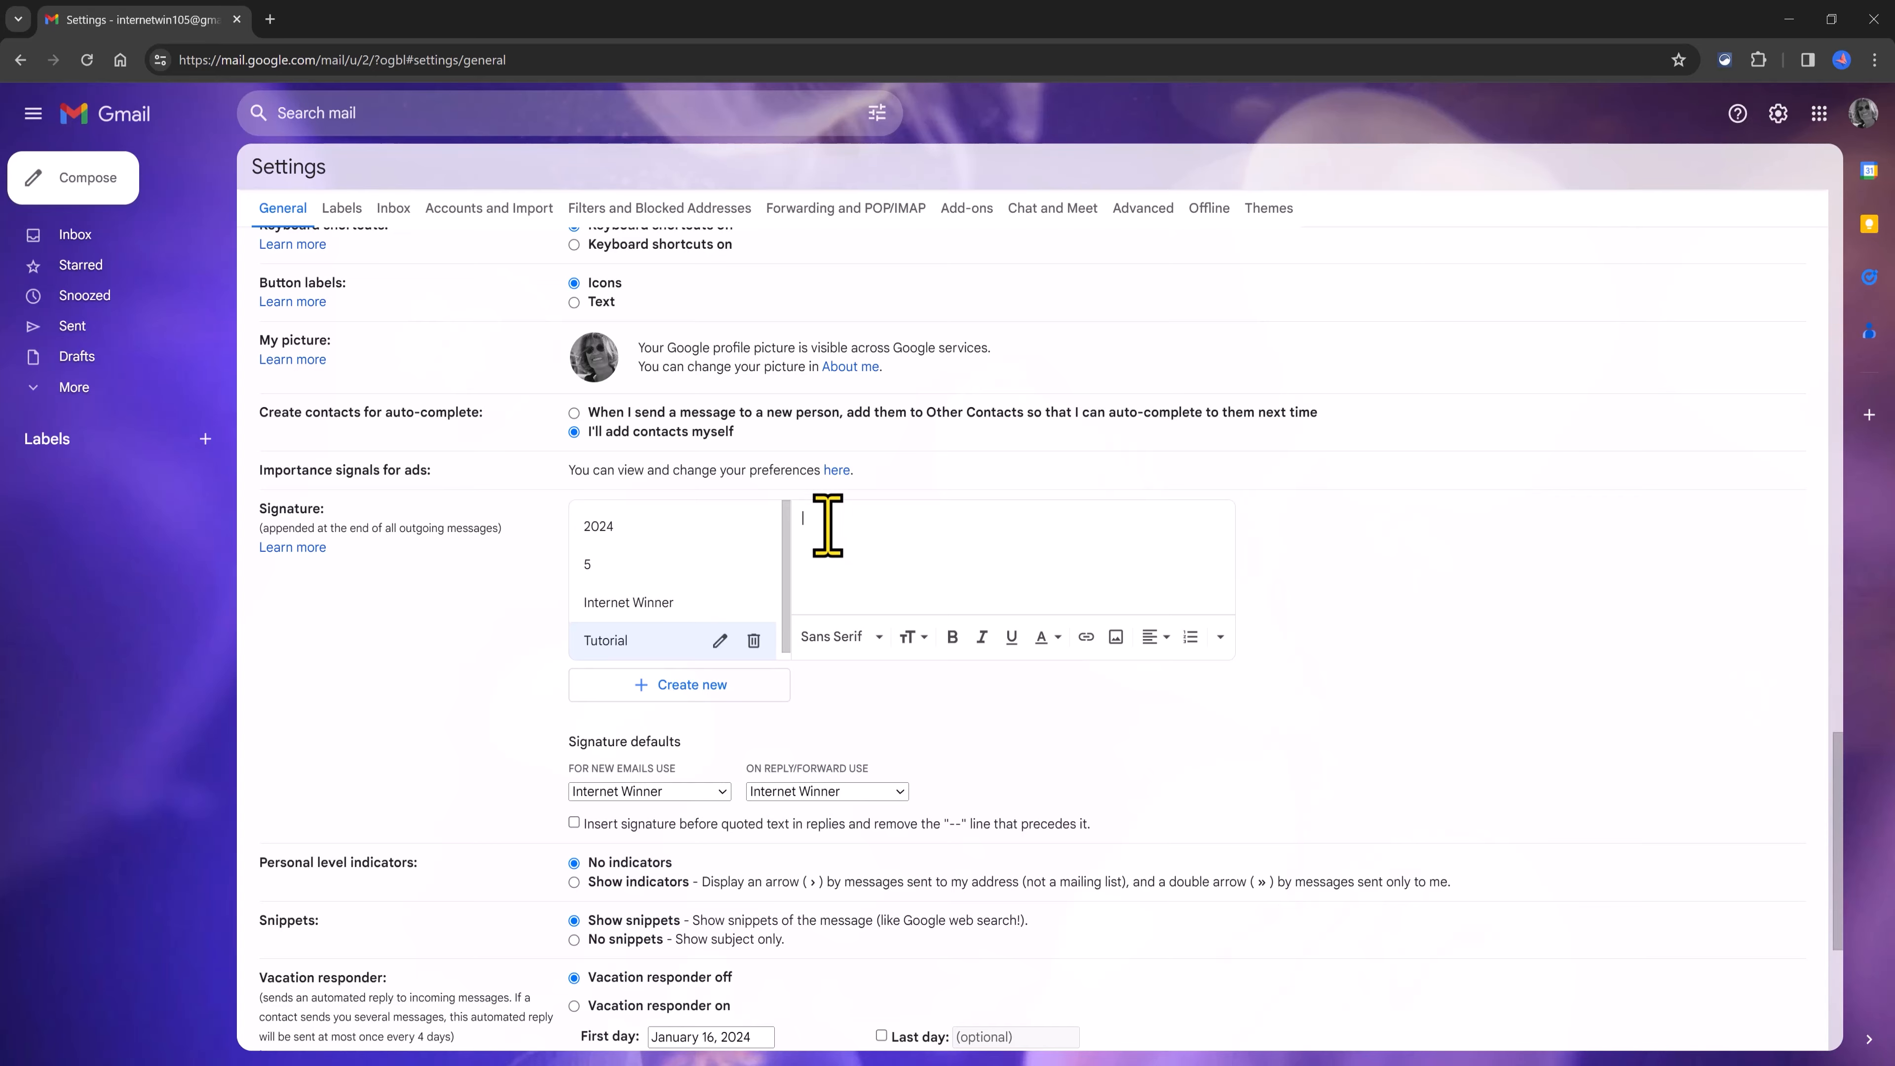
Enter the sender's full name in the Tutorial signature and format it in the Wide font at Large size.
{"action": "type", "text": "Natalie Pin"}
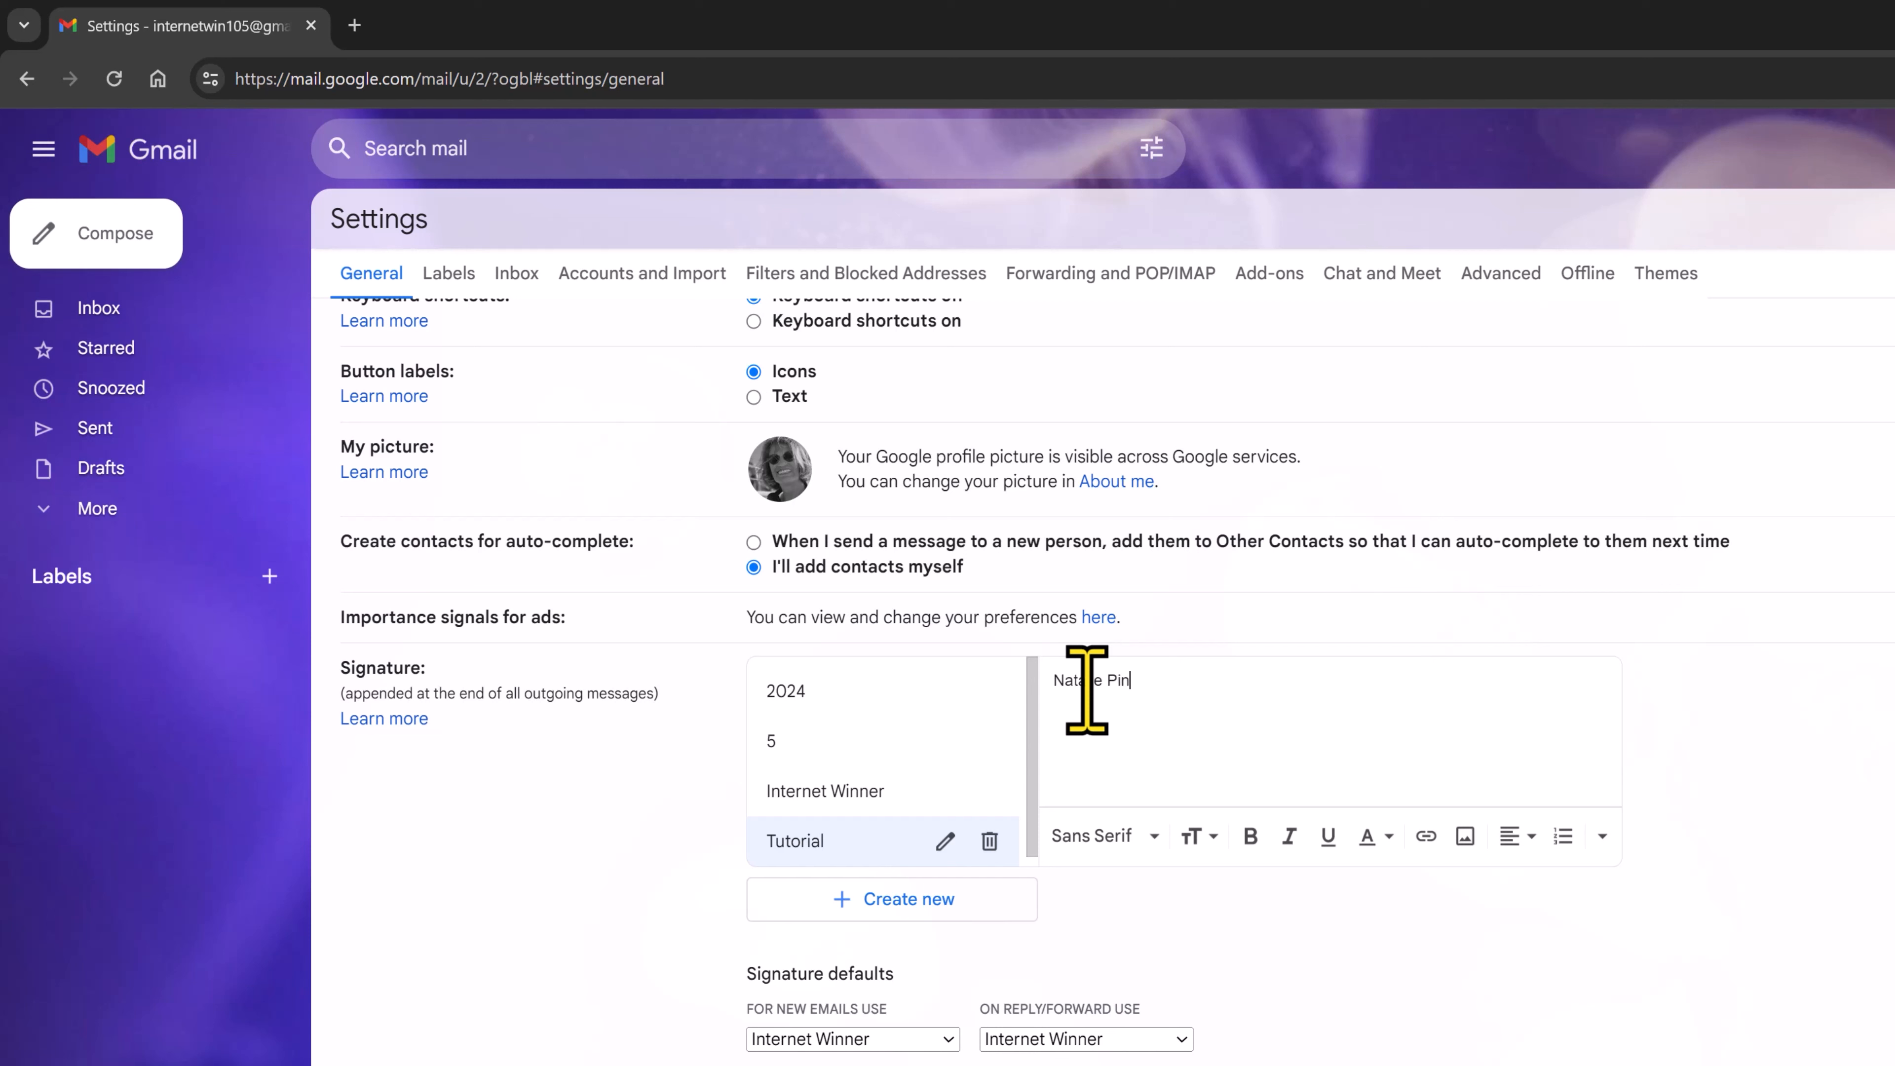
{"action": "left_click_drag", "start_coordinate": [1155, 698], "coordinate": [1023, 685]}
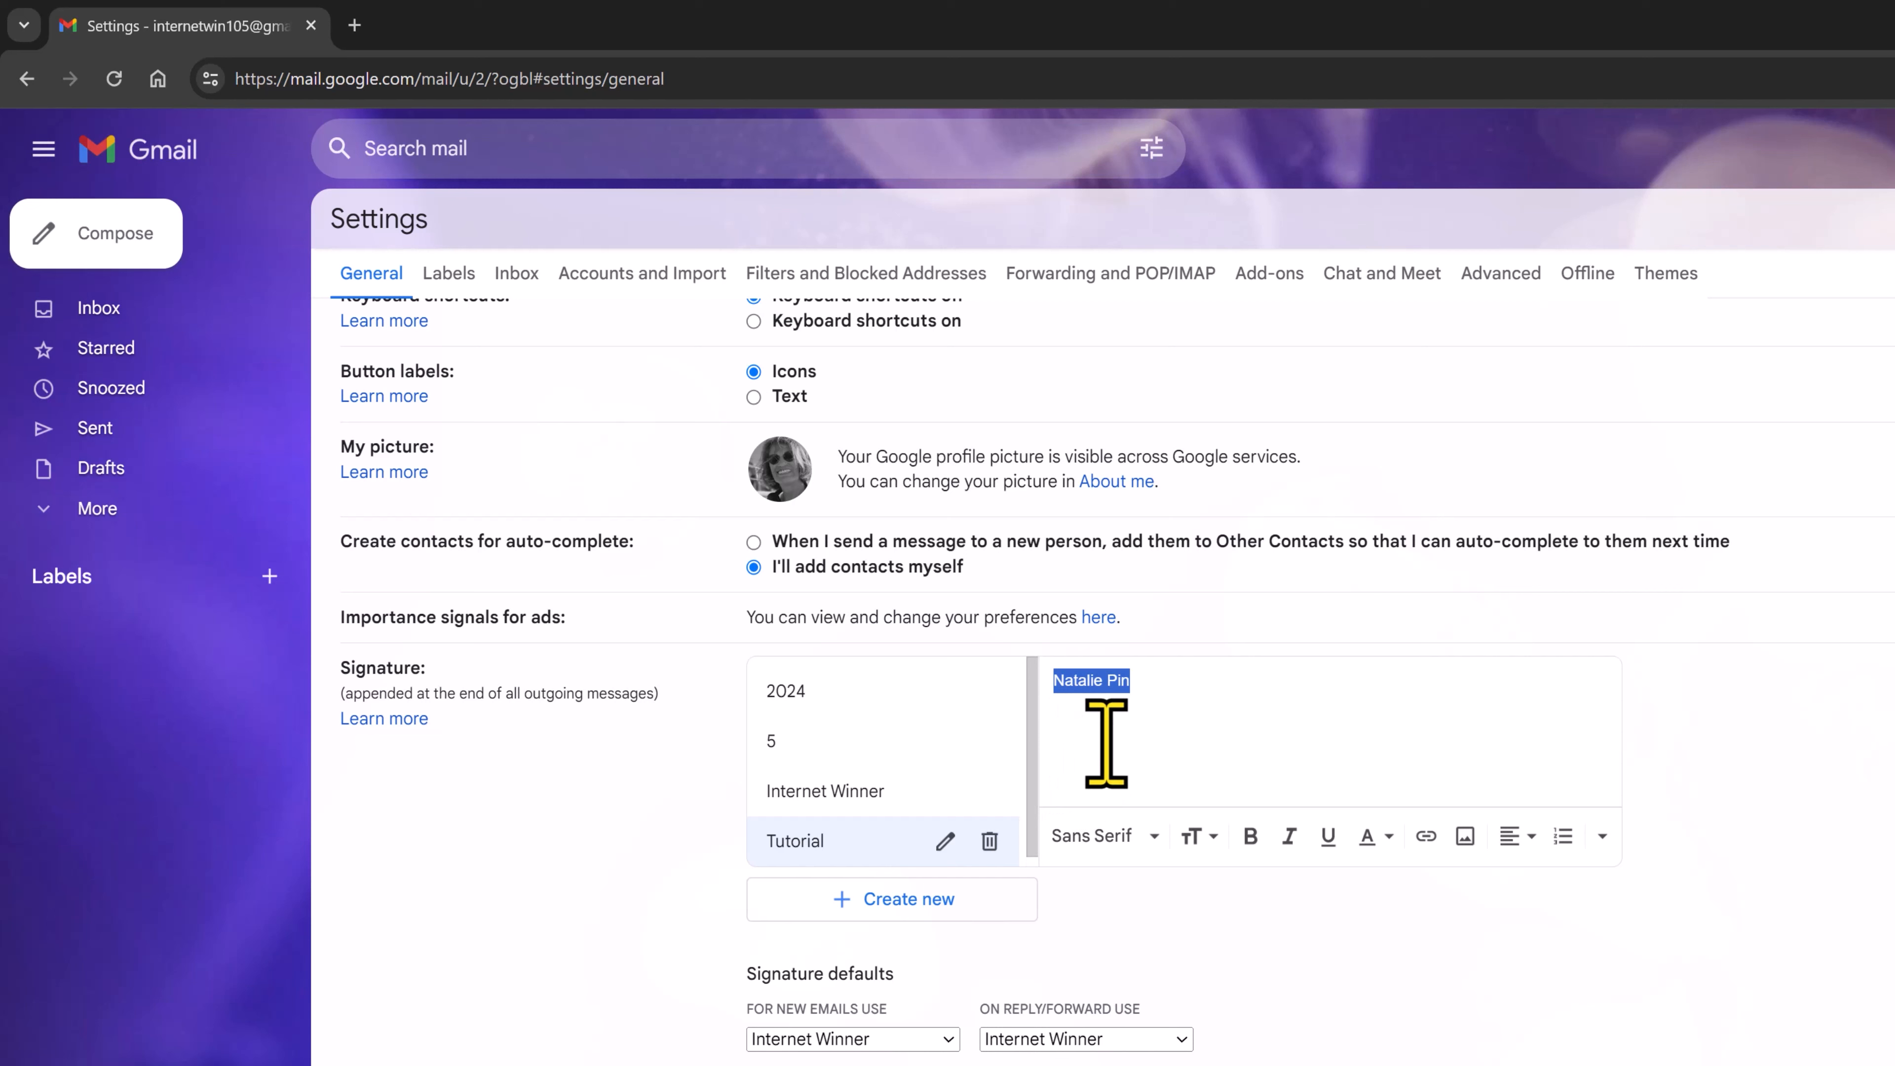
{"action": "left_click", "coordinate": [1123, 837]}
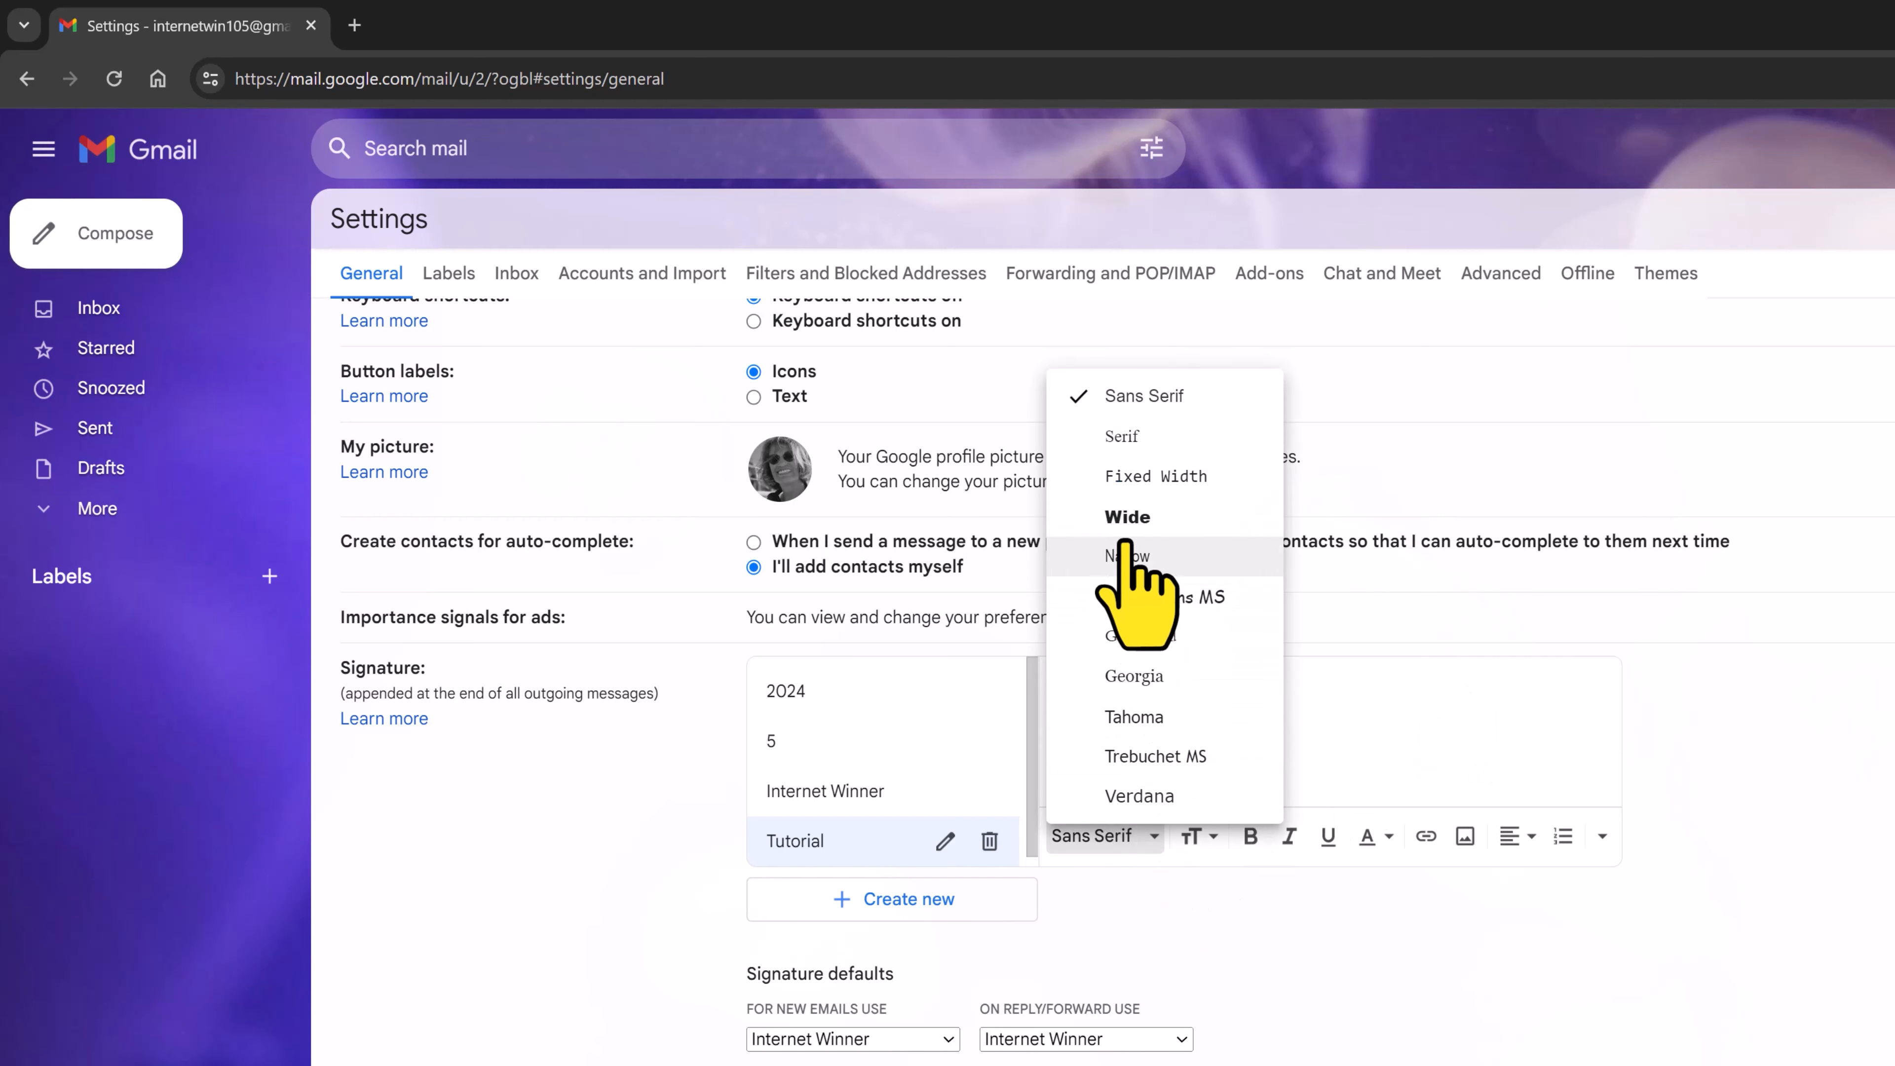
{"action": "left_click", "coordinate": [1127, 516]}
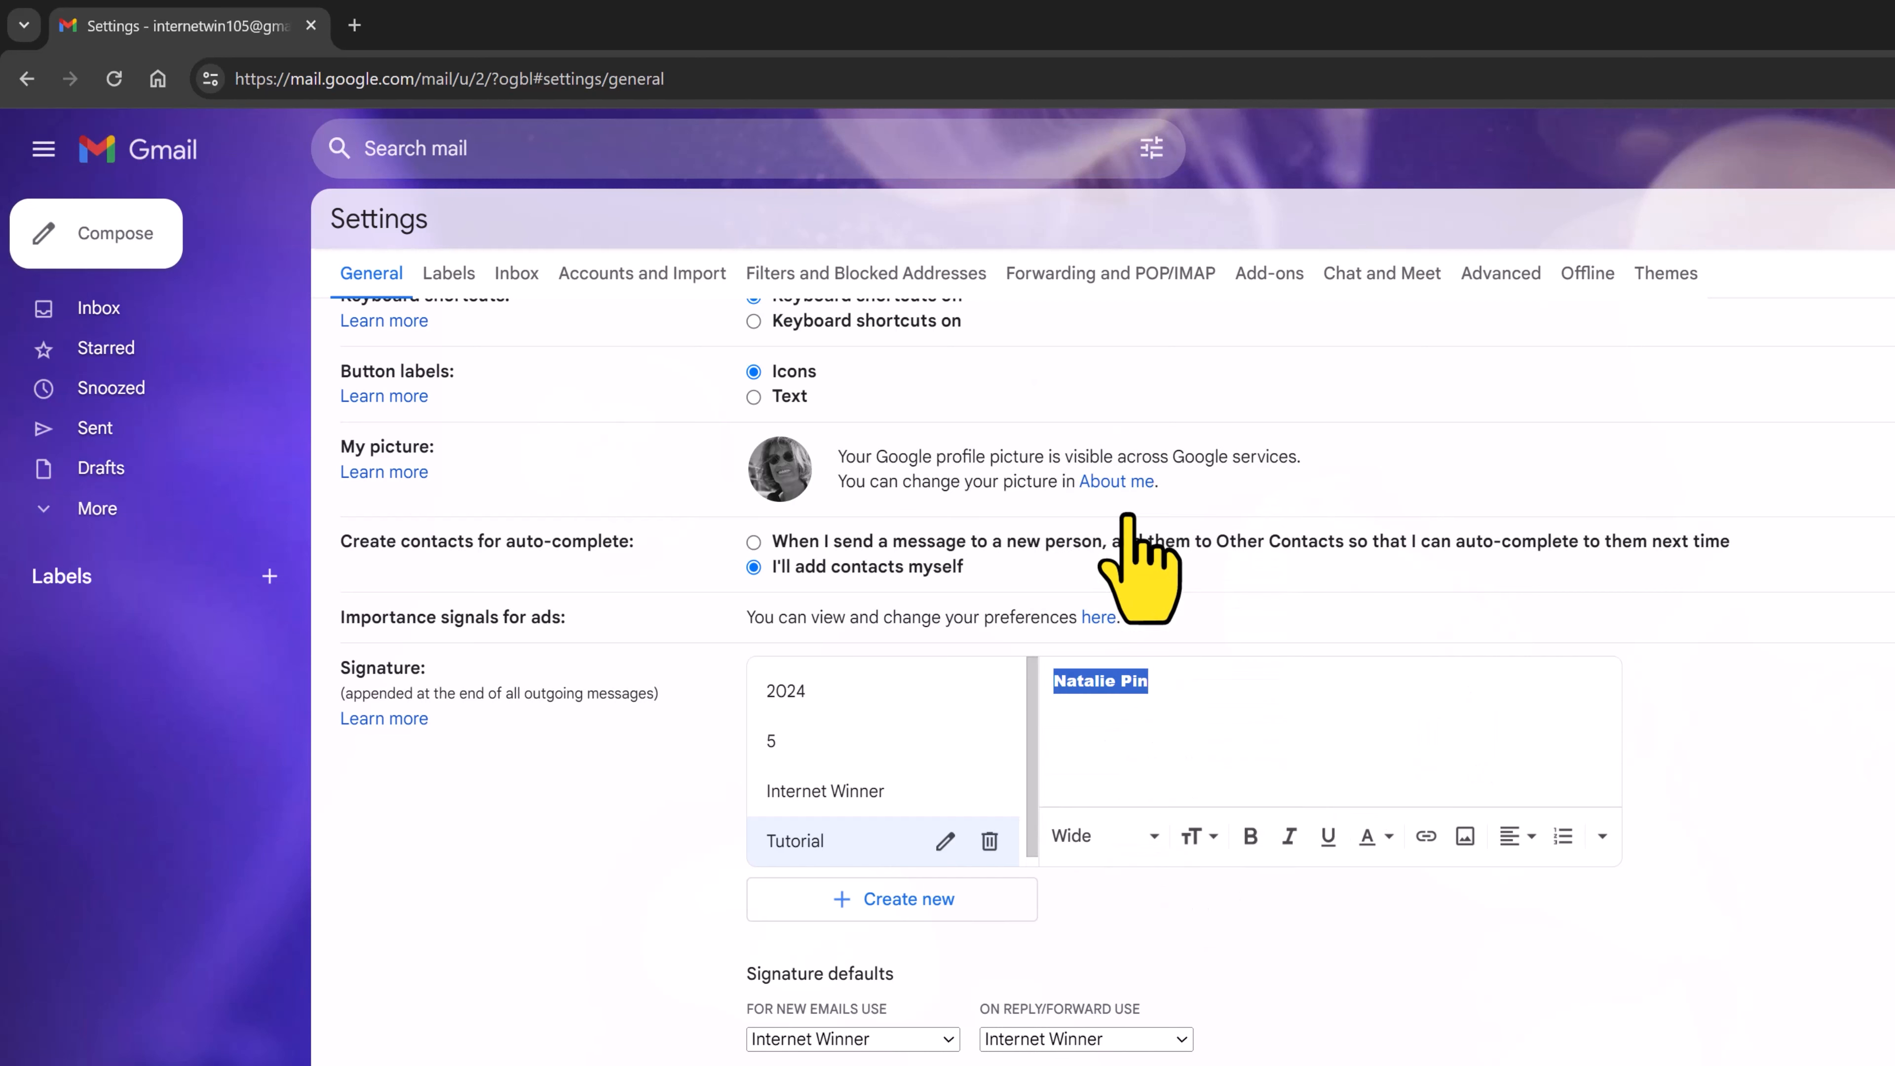
{"action": "left_click", "coordinate": [1215, 837]}
{"action": "left_click", "coordinate": [1248, 759]}
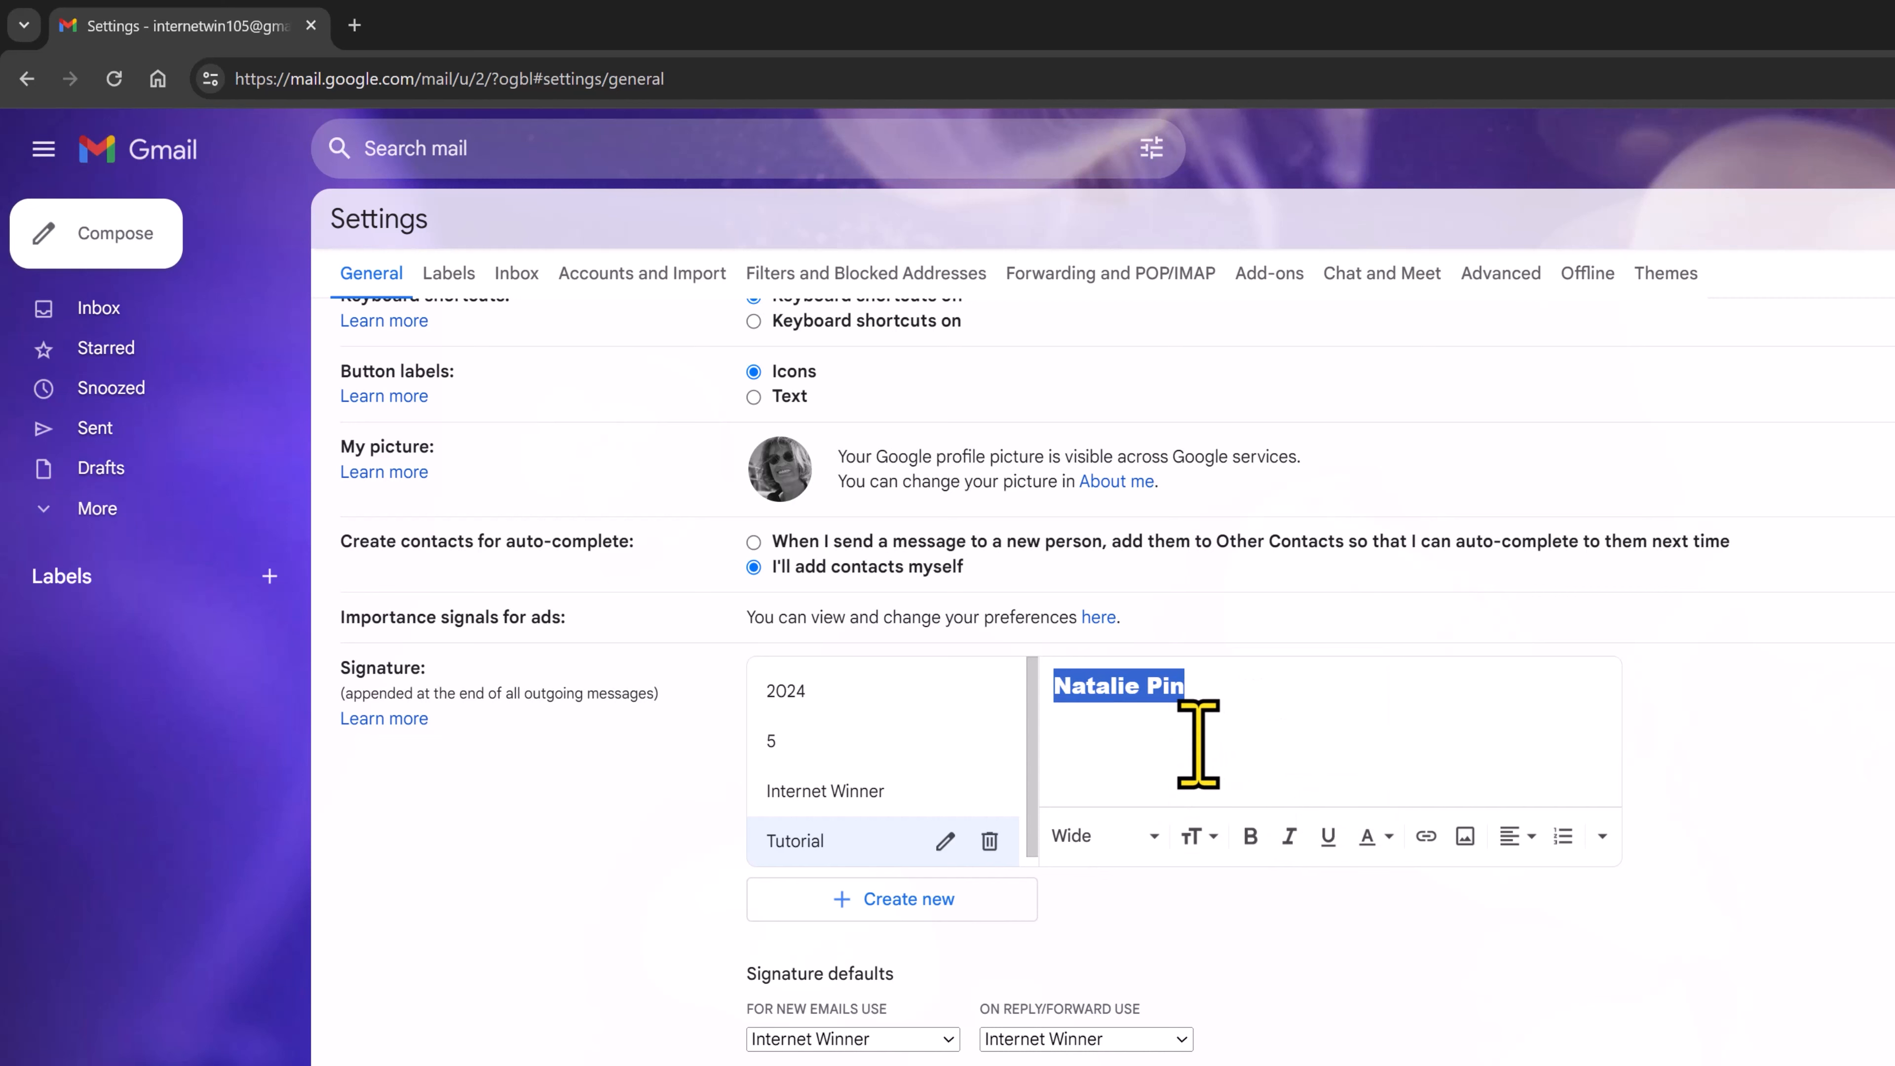
{"action": "left_click", "coordinate": [1236, 700]}
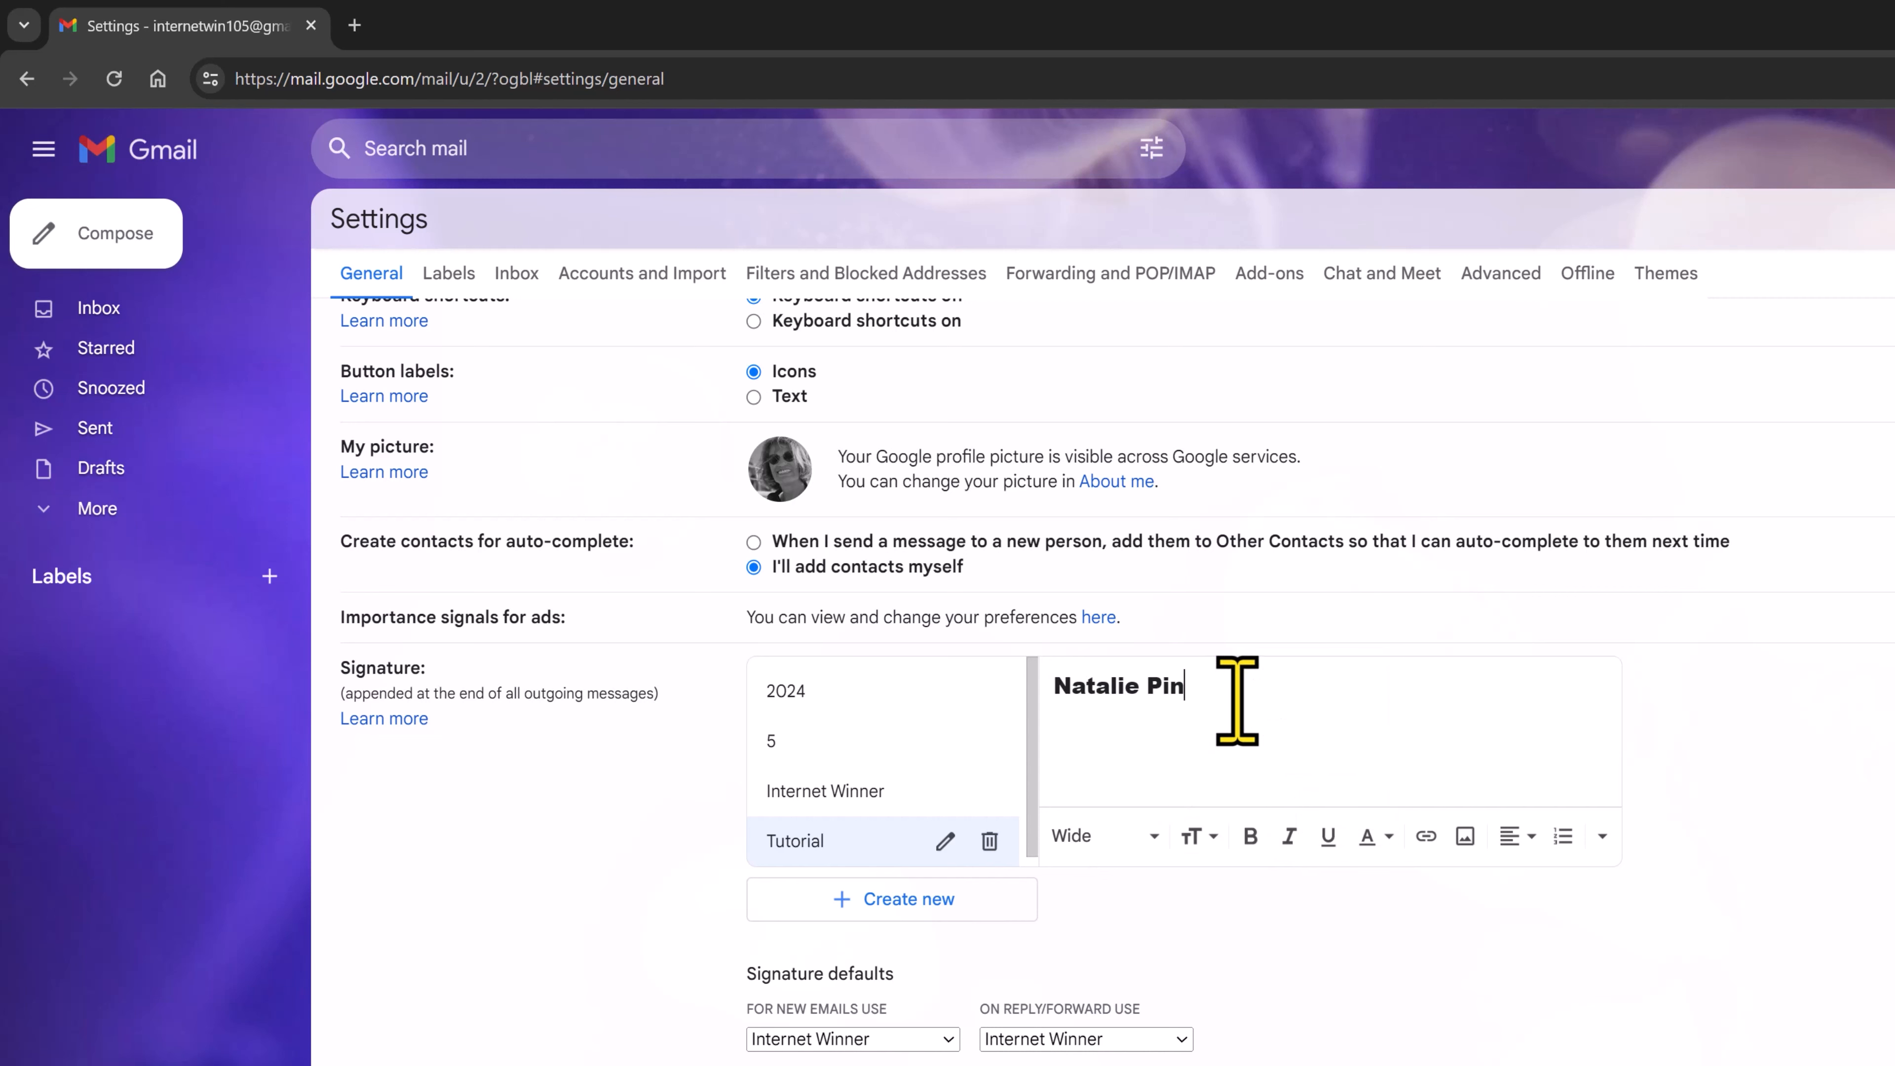
Add the line "Web content" below the name and set its font to Sans Serif.
{"action": "key", "text": "Return"}
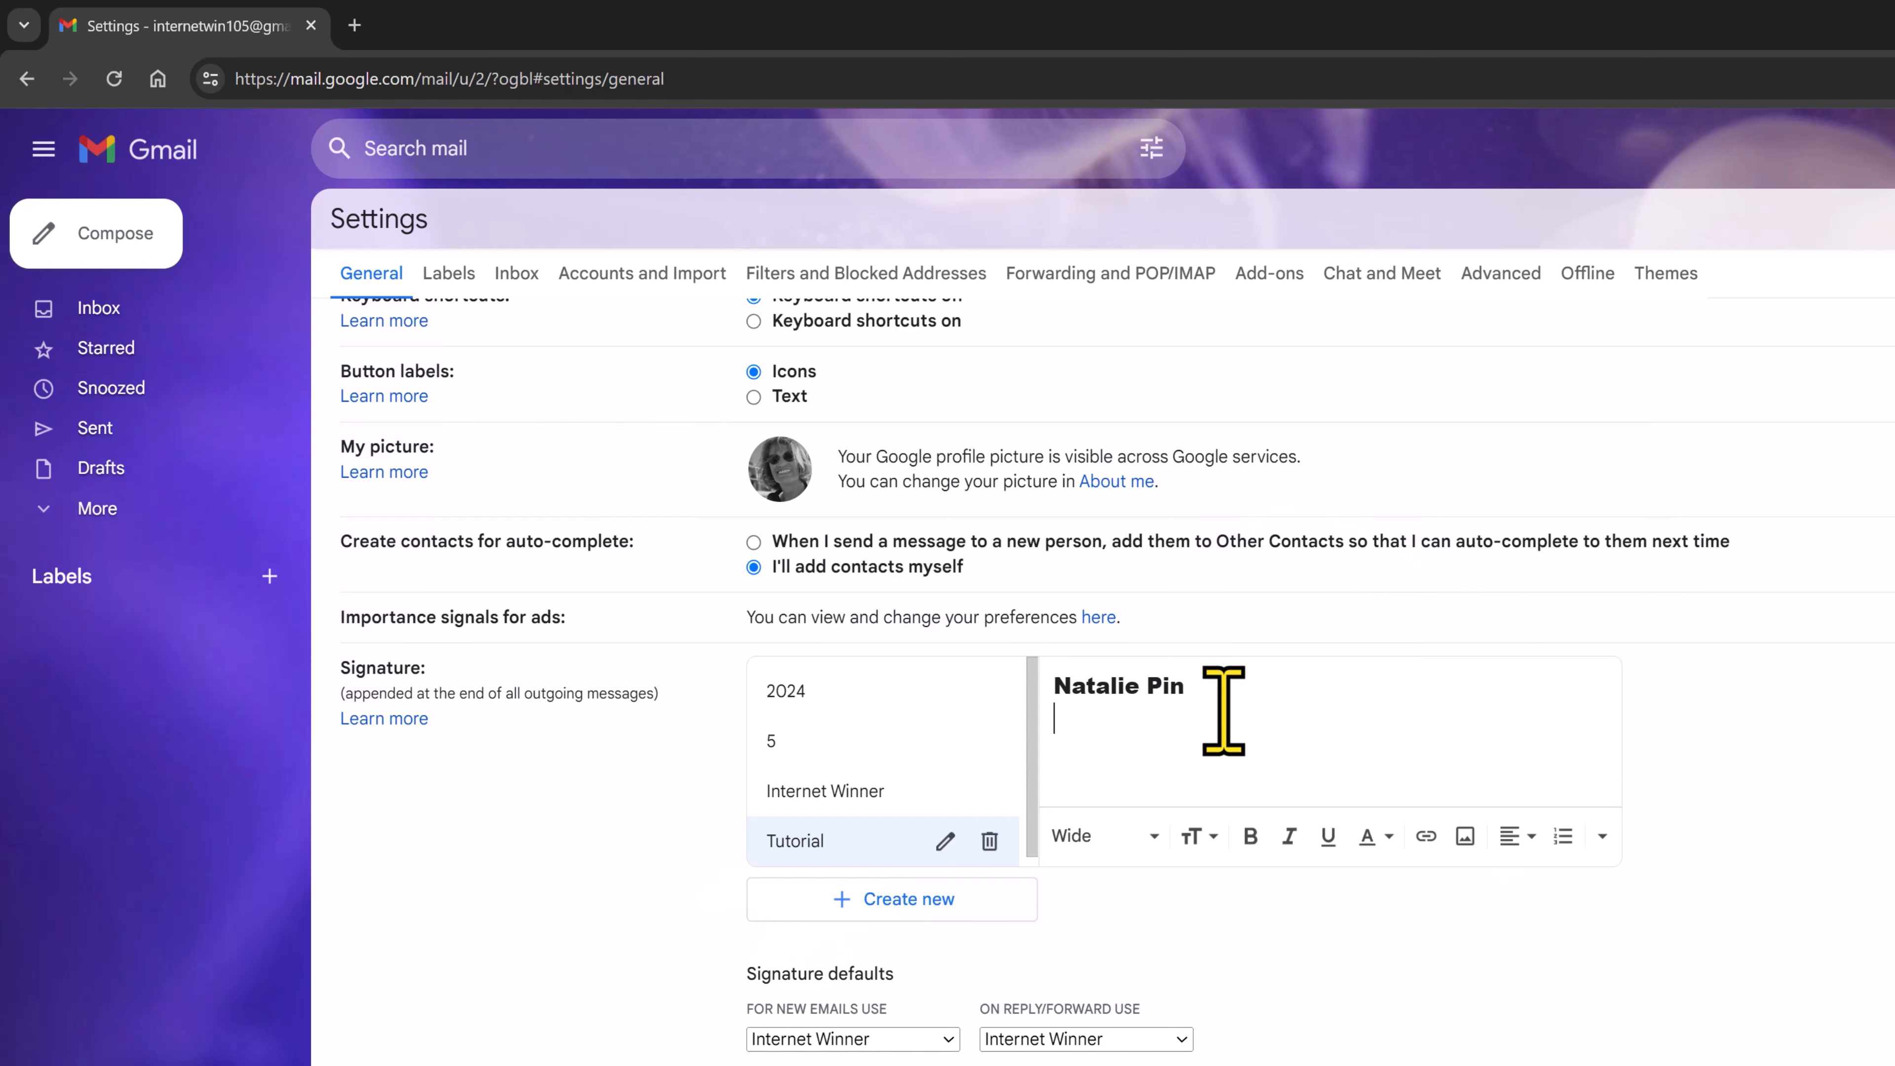
{"action": "type", "text": "Web content"}
{"action": "left_click_drag", "start_coordinate": [1216, 719], "coordinate": [1032, 728]}
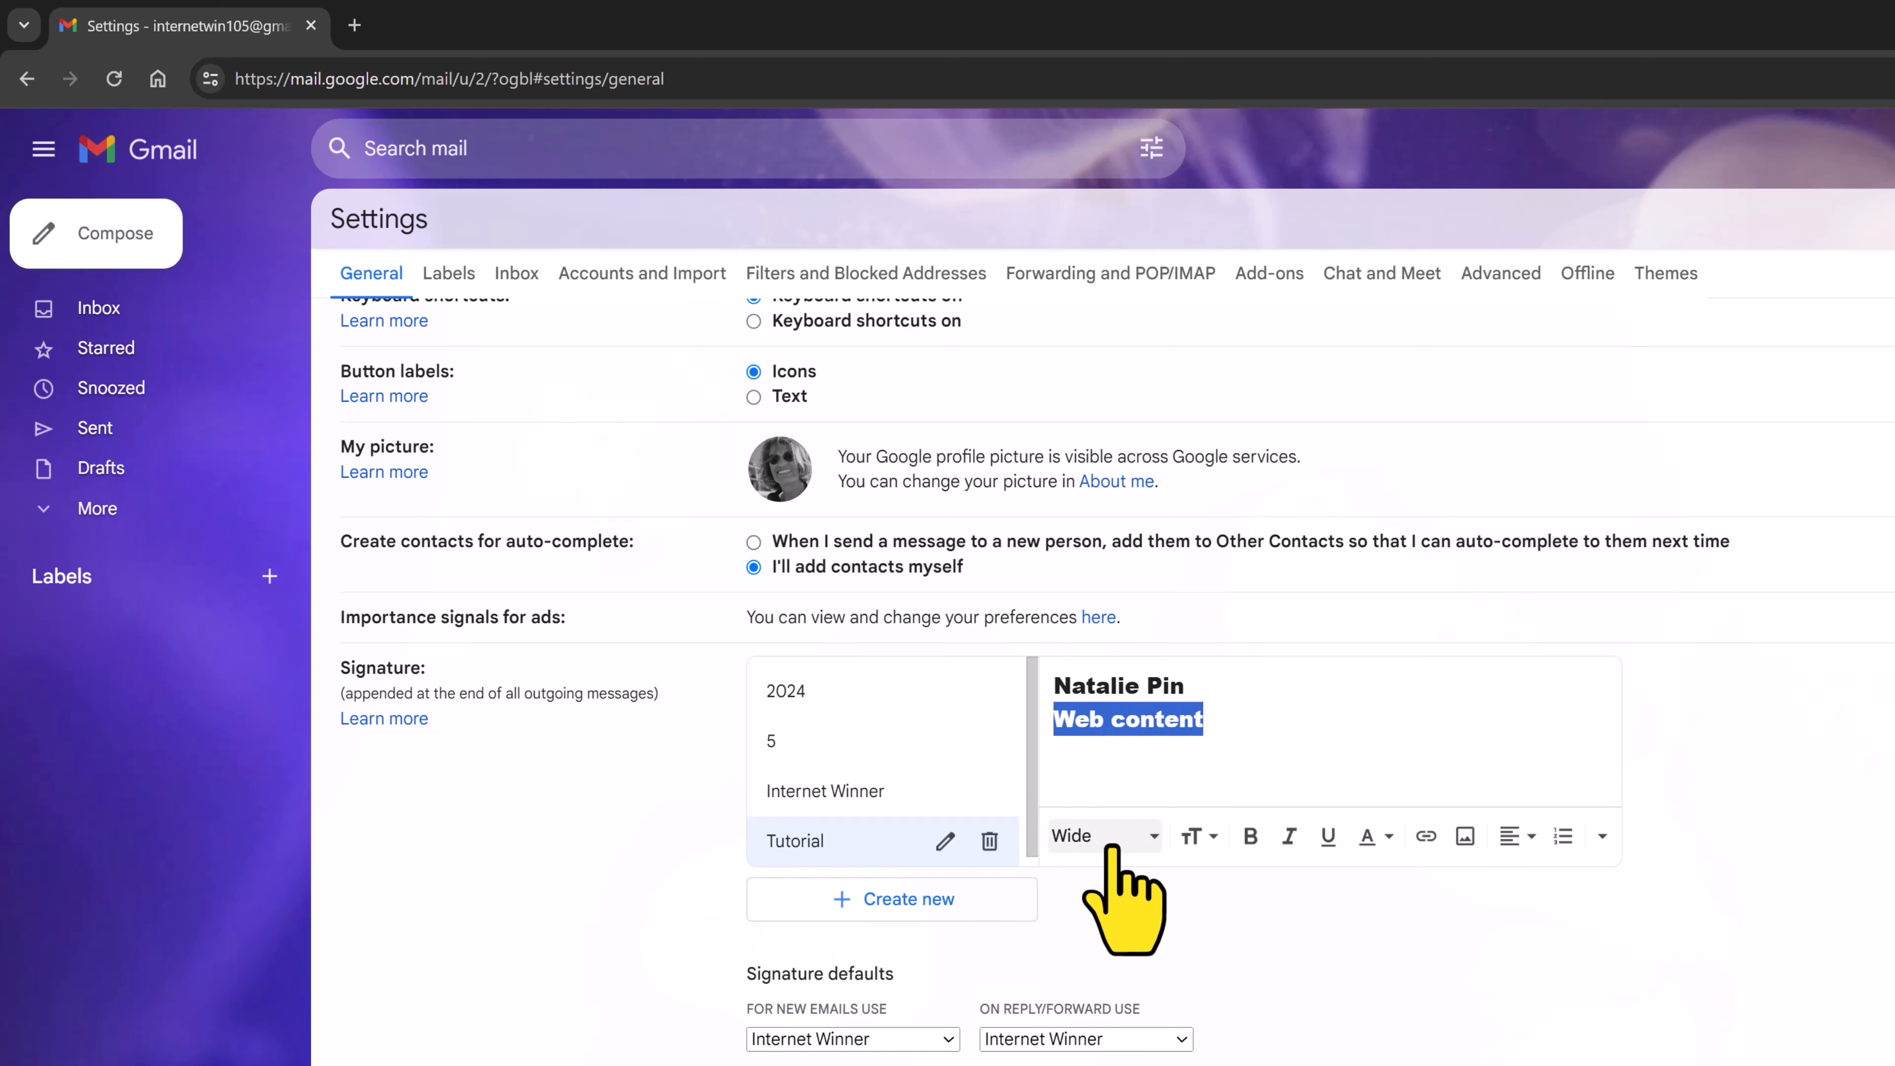
{"action": "left_click", "coordinate": [1146, 836]}
{"action": "left_click", "coordinate": [1141, 397]}
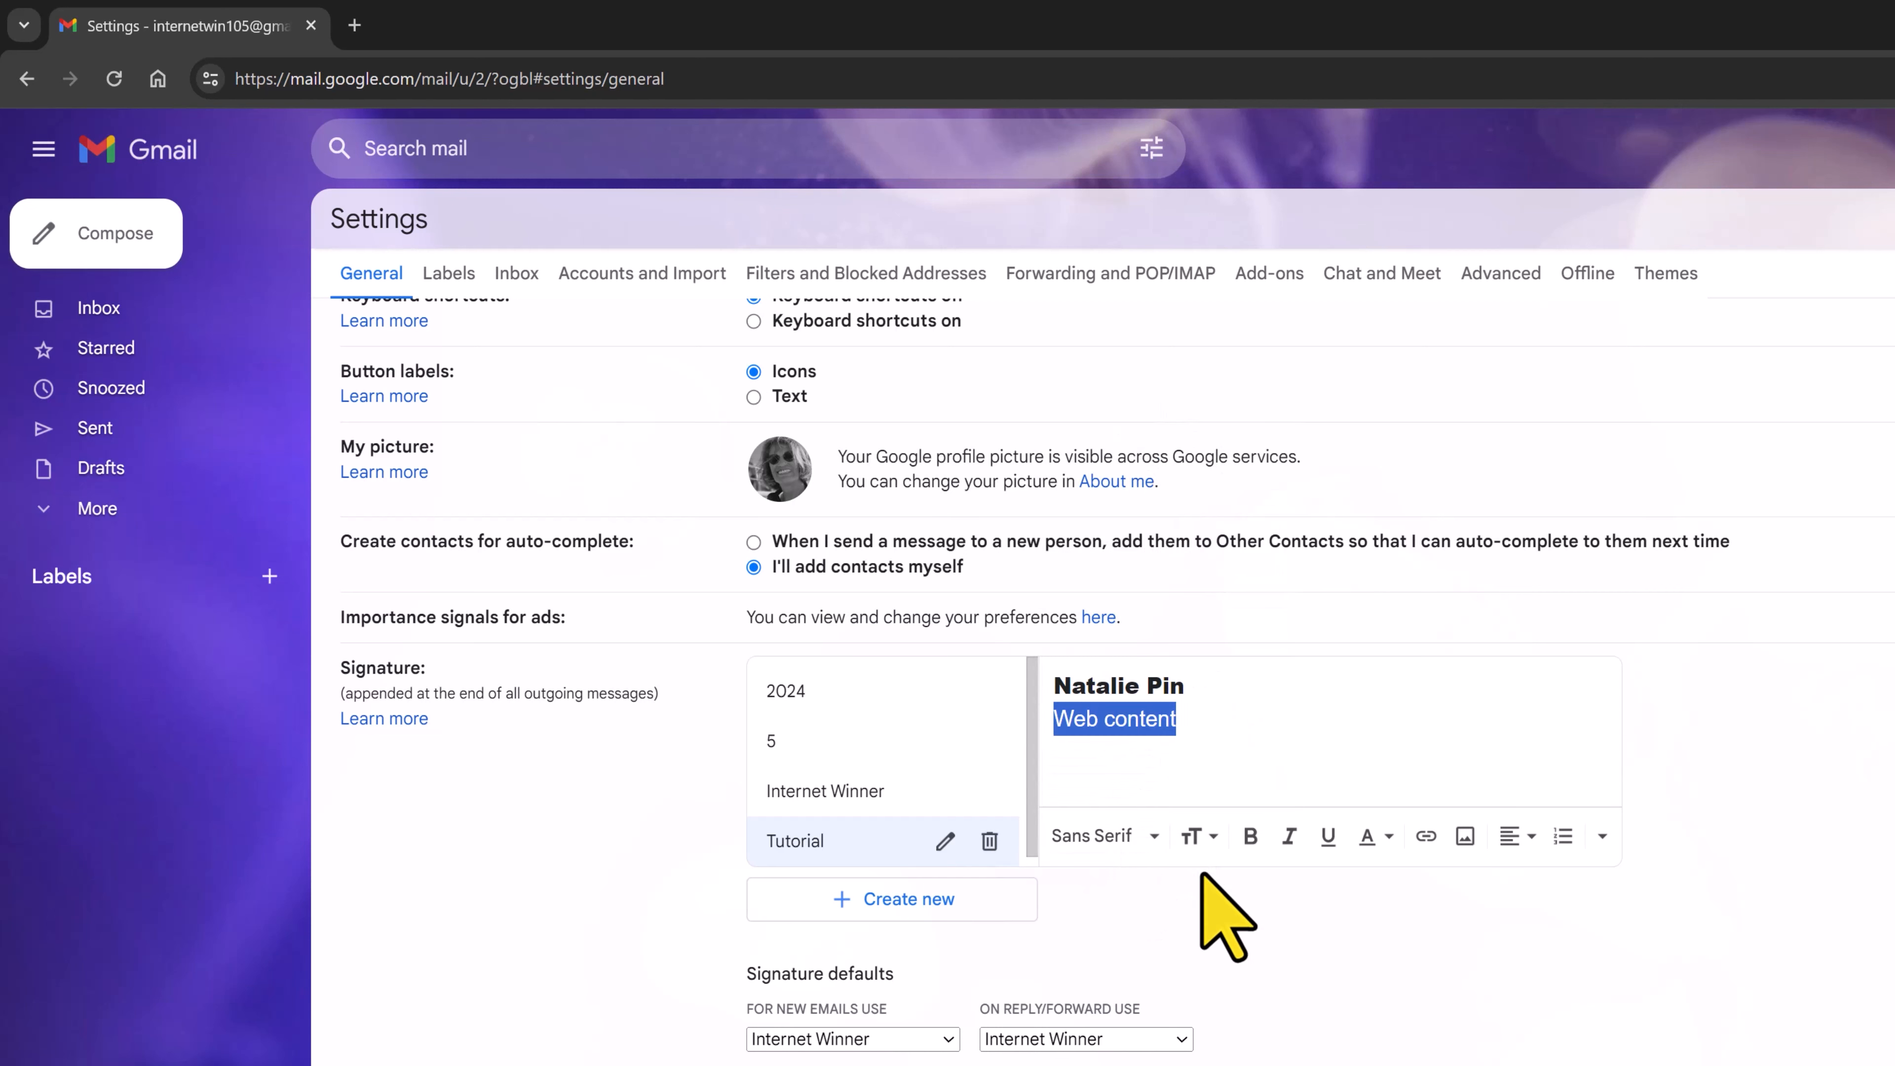
Set the text size of the "Web content" line to Small.
{"action": "left_click", "coordinate": [1216, 840]}
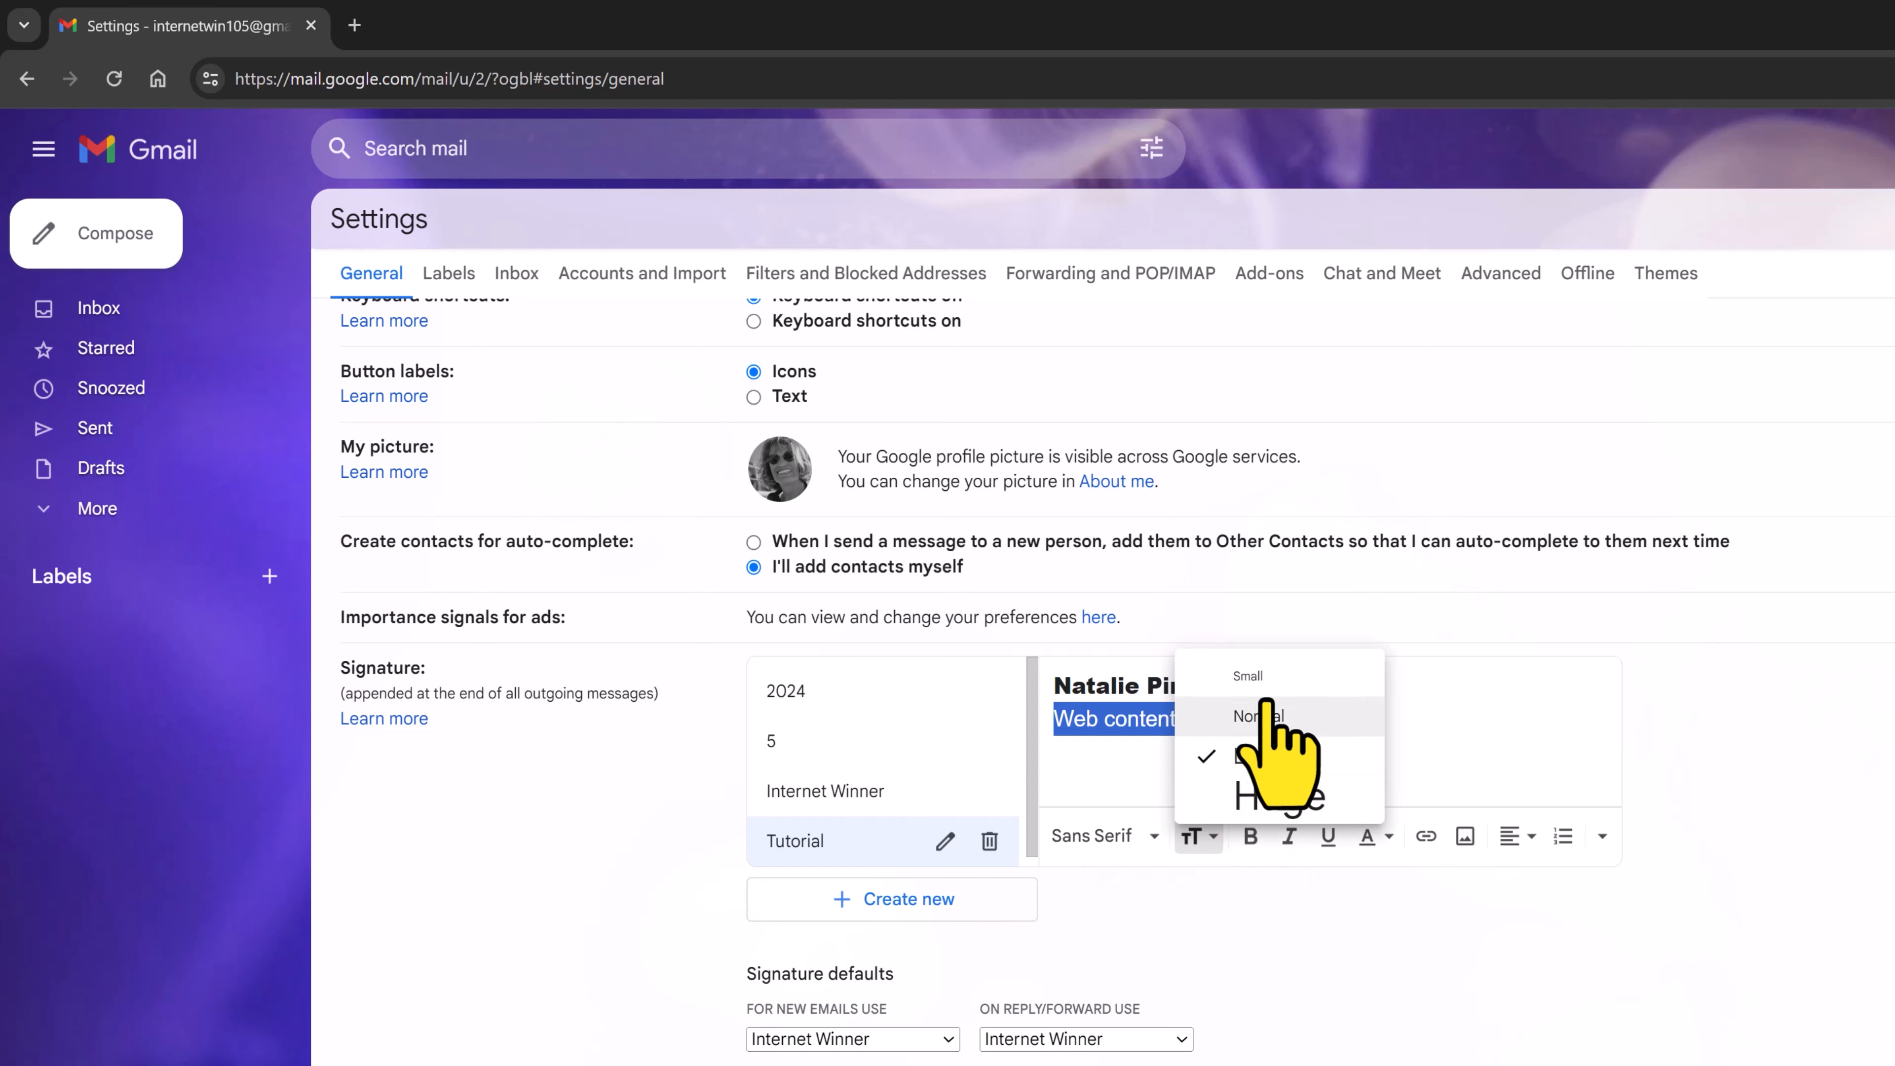
{"action": "left_click", "coordinate": [1322, 671]}
{"action": "left_click", "coordinate": [1412, 704]}
Set the text size of the "Web content" line to Normal.
{"action": "left_click_drag", "start_coordinate": [1163, 715], "coordinate": [1044, 717]}
{"action": "left_click", "coordinate": [1198, 836]}
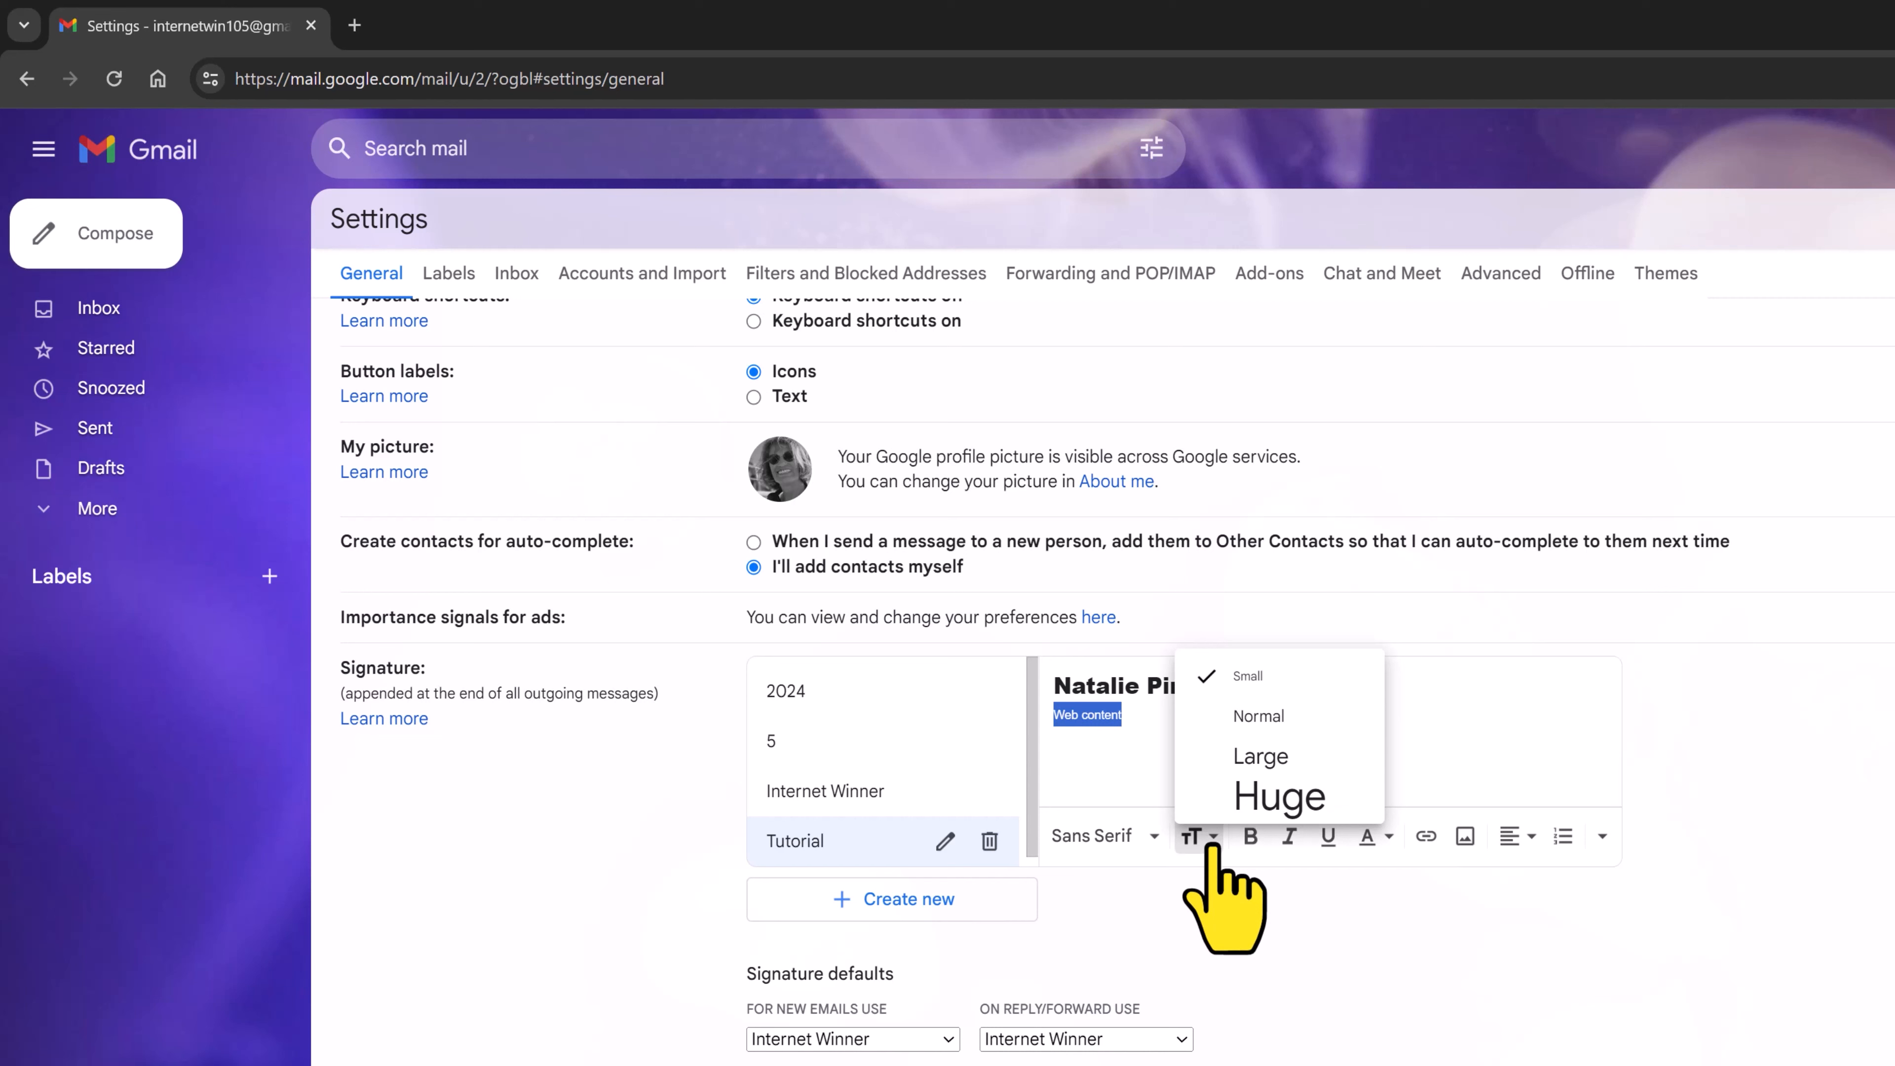
{"action": "left_click", "coordinate": [1261, 718]}
{"action": "left_click", "coordinate": [1412, 743]}
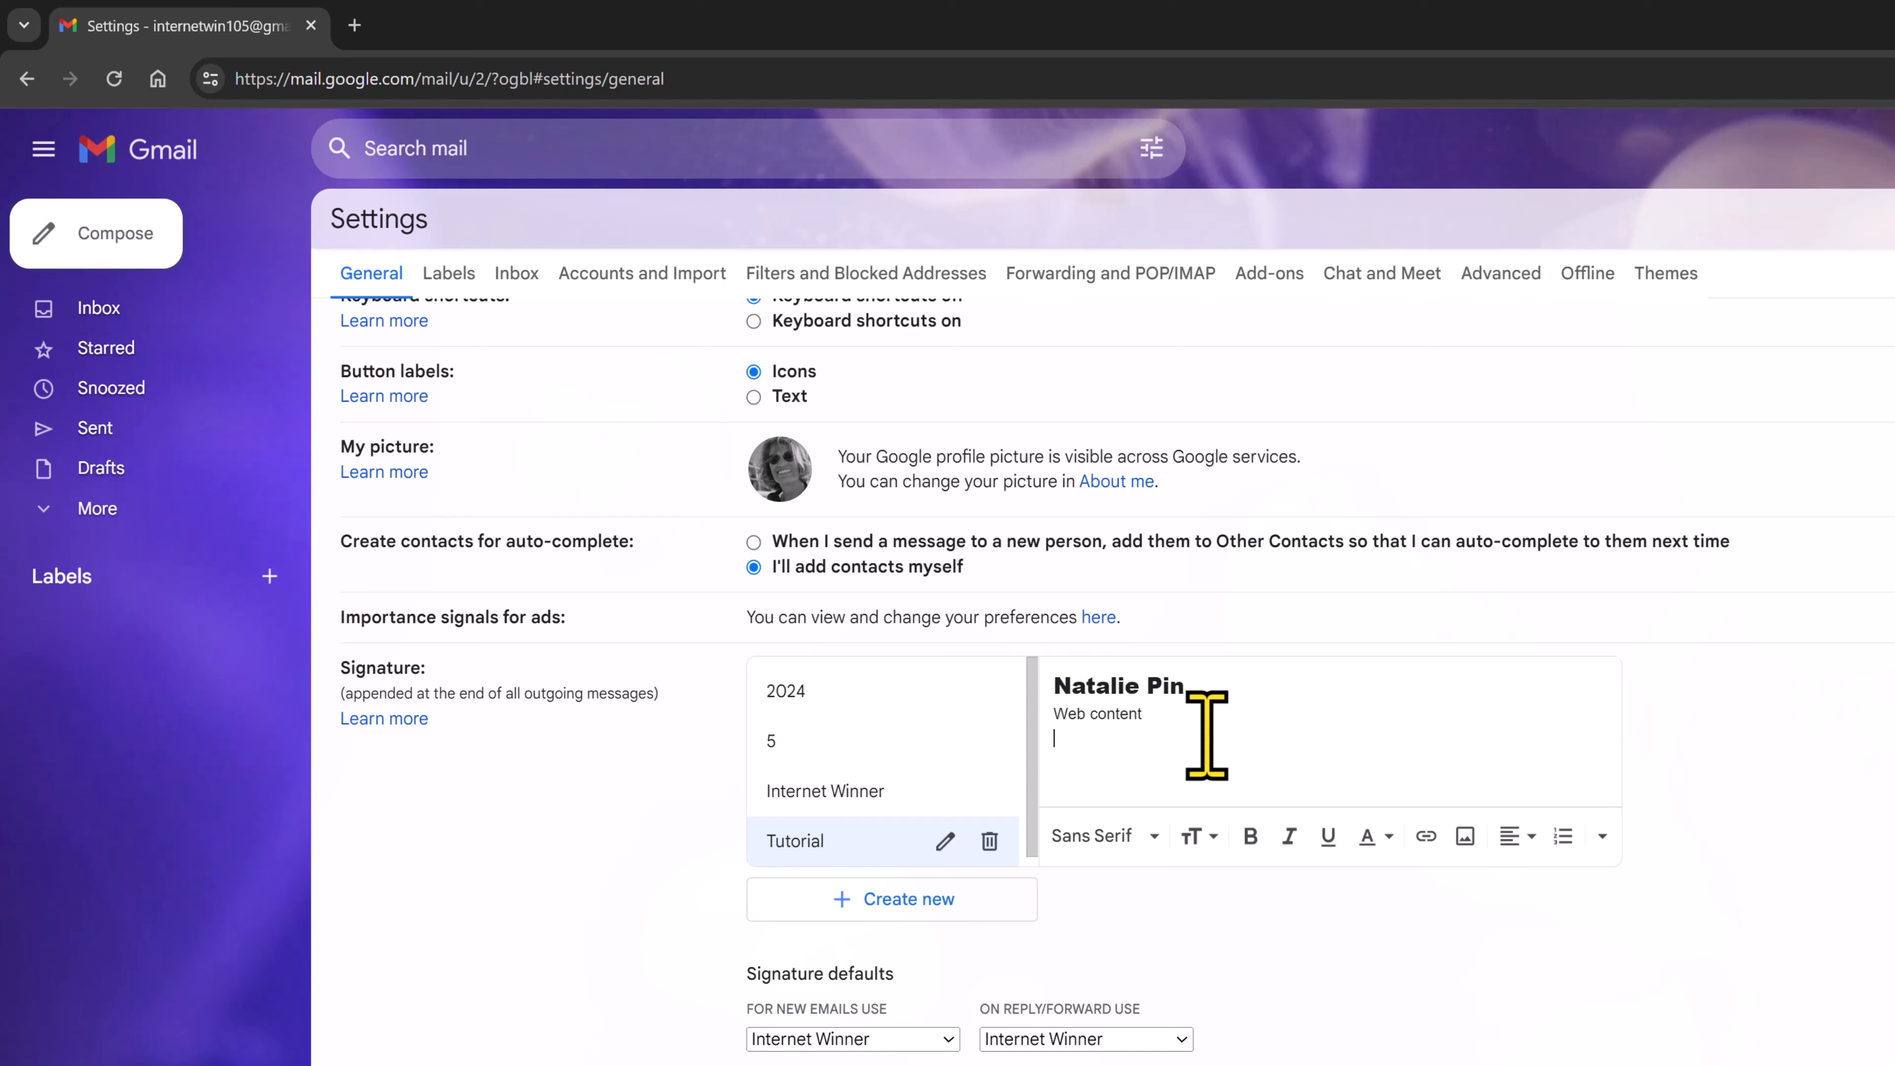
Leave blank lines below "Web content" and start a bulleted list in the signature.
{"action": "key", "text": "Return"}
{"action": "key", "text": "Return"}
{"action": "key", "text": "Return"}
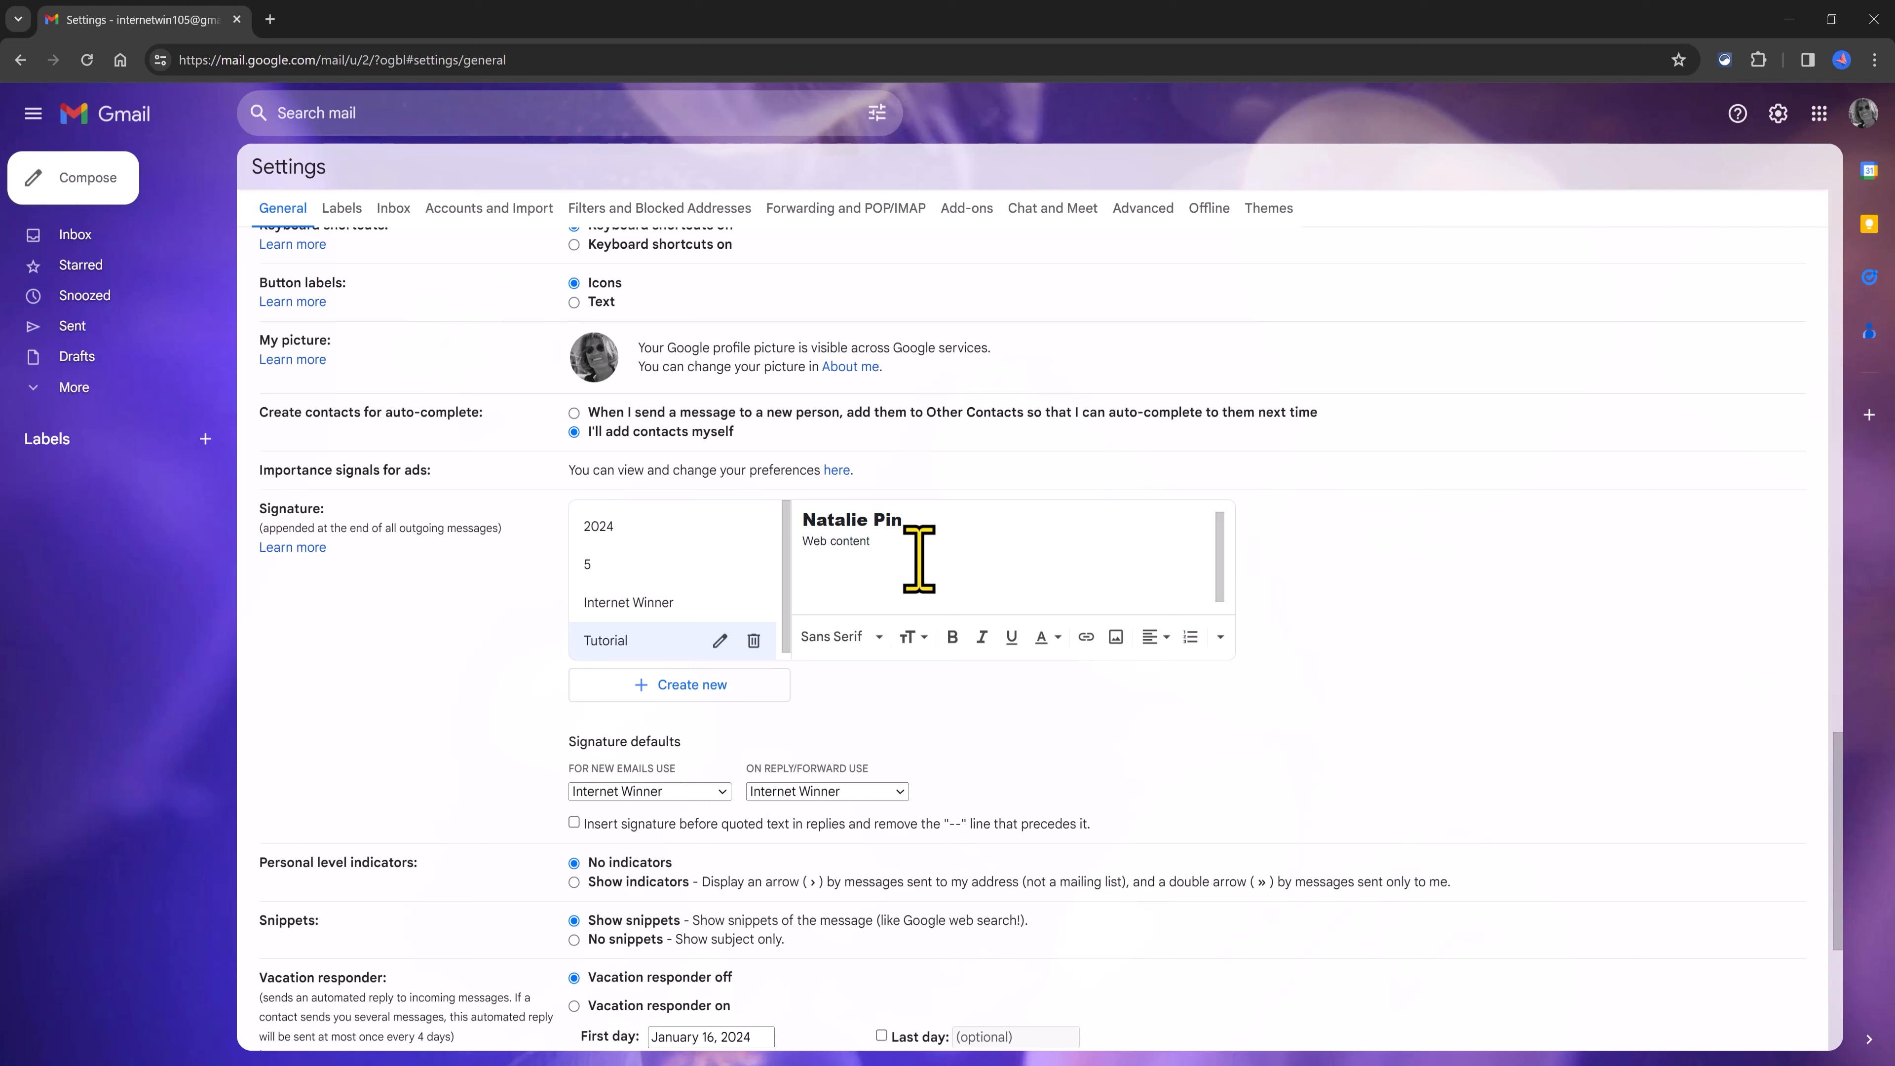
{"action": "left_click", "coordinate": [1220, 636]}
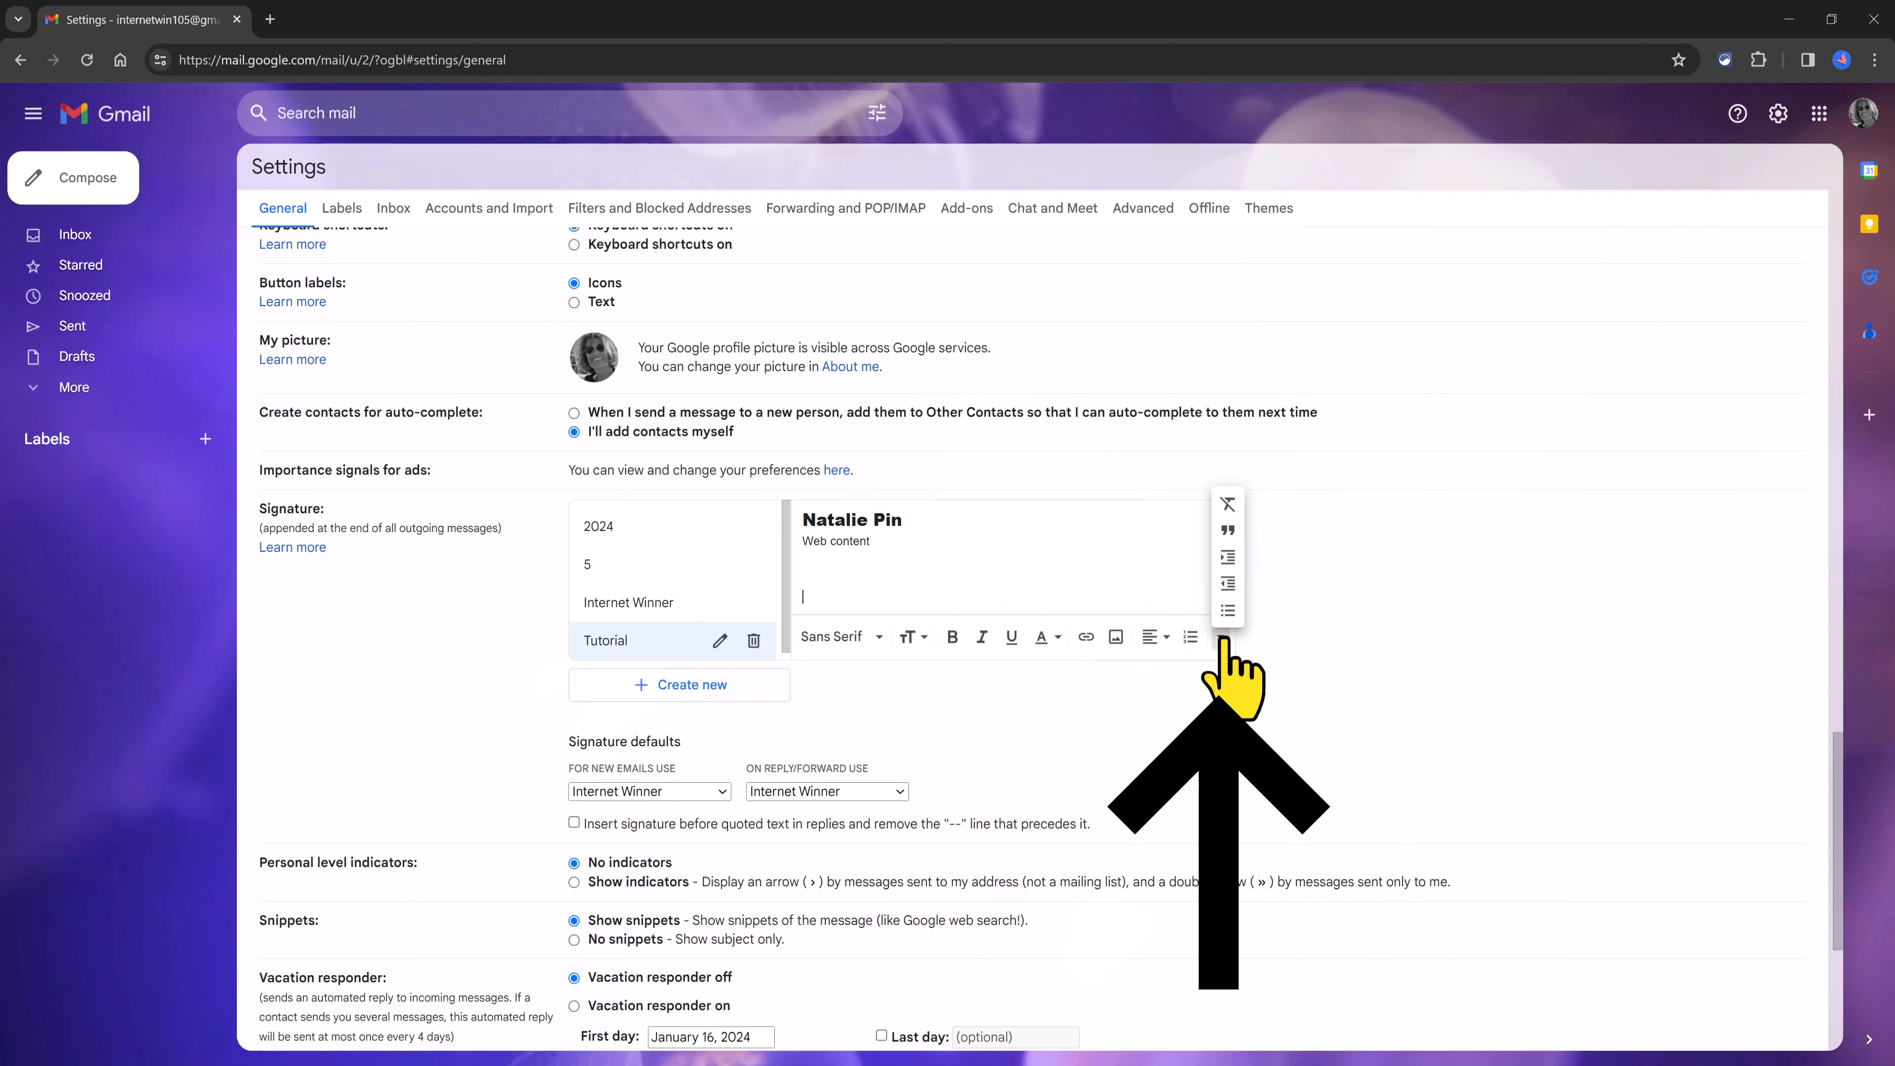
{"action": "left_click", "coordinate": [1227, 611]}
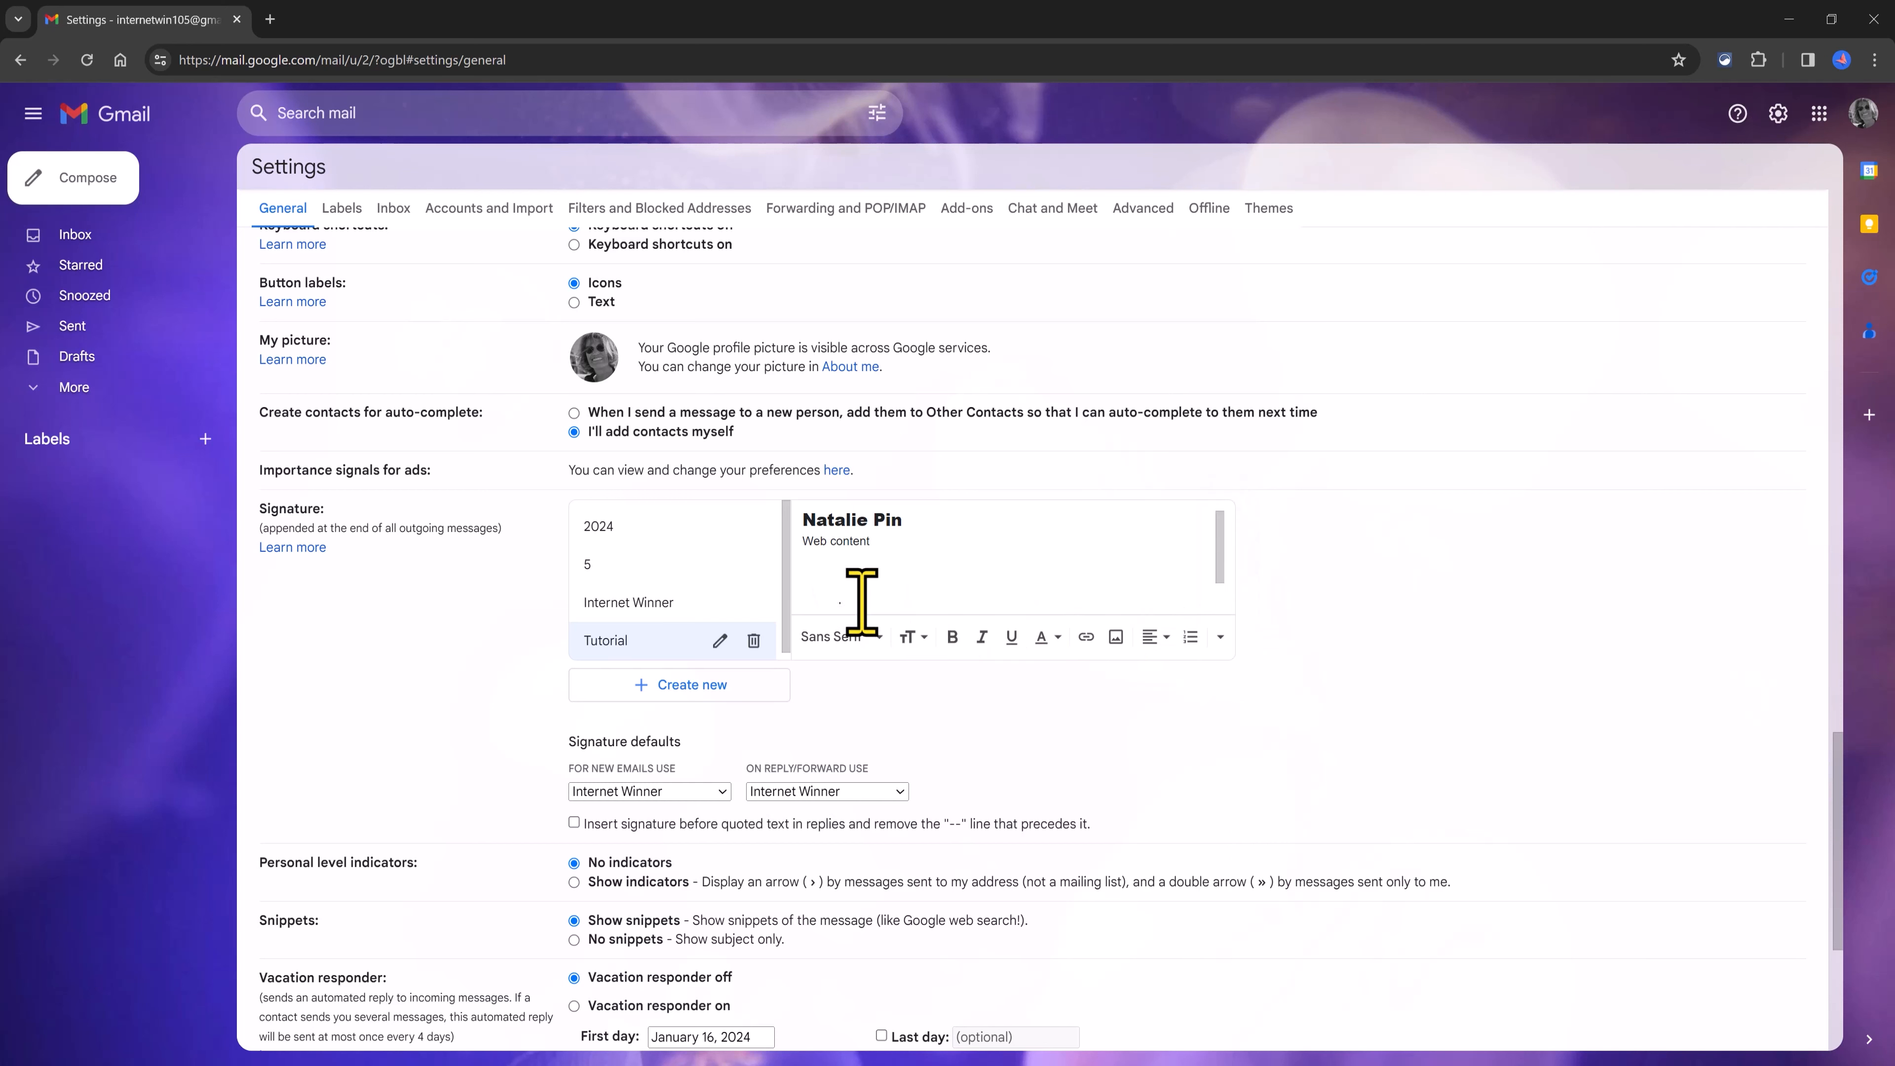
Enter "Email Address:" as the first bullet and insert a link to the sender's e-mail address after it.
{"action": "scroll", "coordinate": [864, 601], "scroll_direction": "down", "scroll_amount": 2}
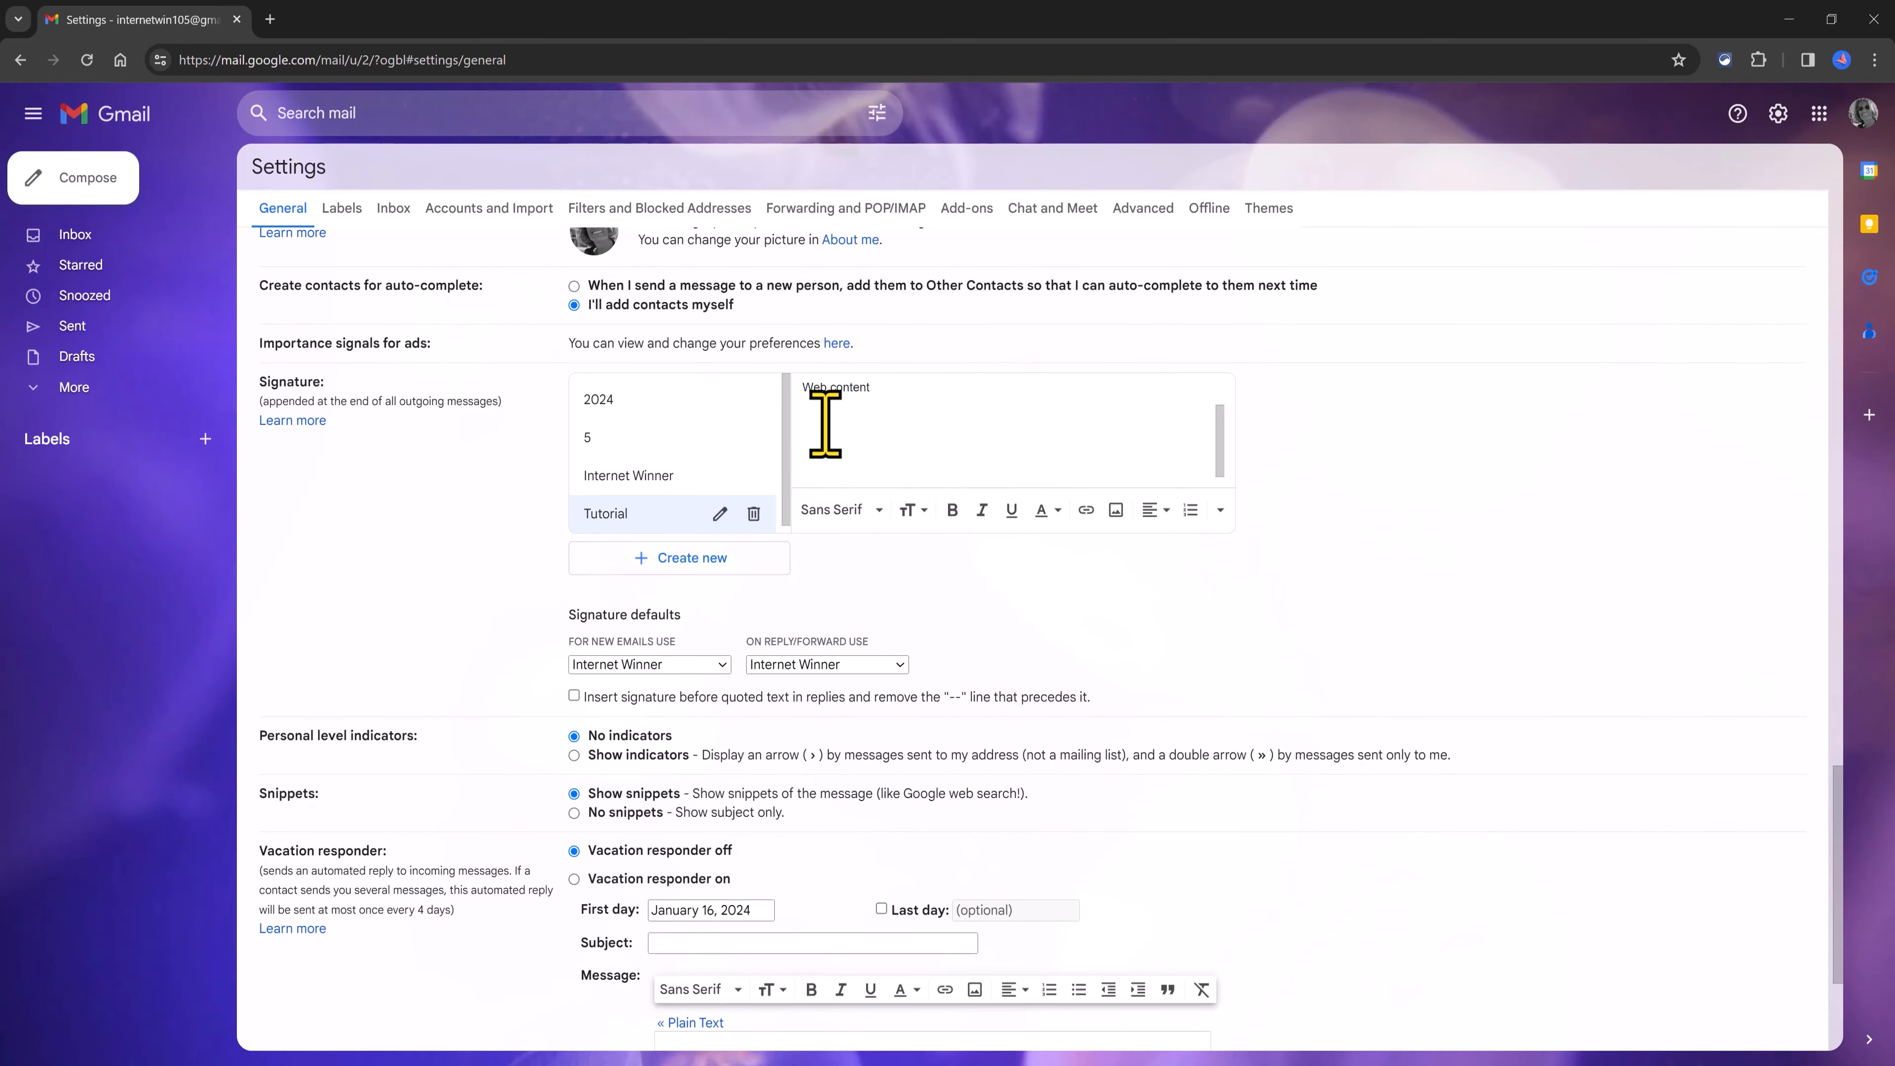
{"action": "key", "text": "ctrl+k"}
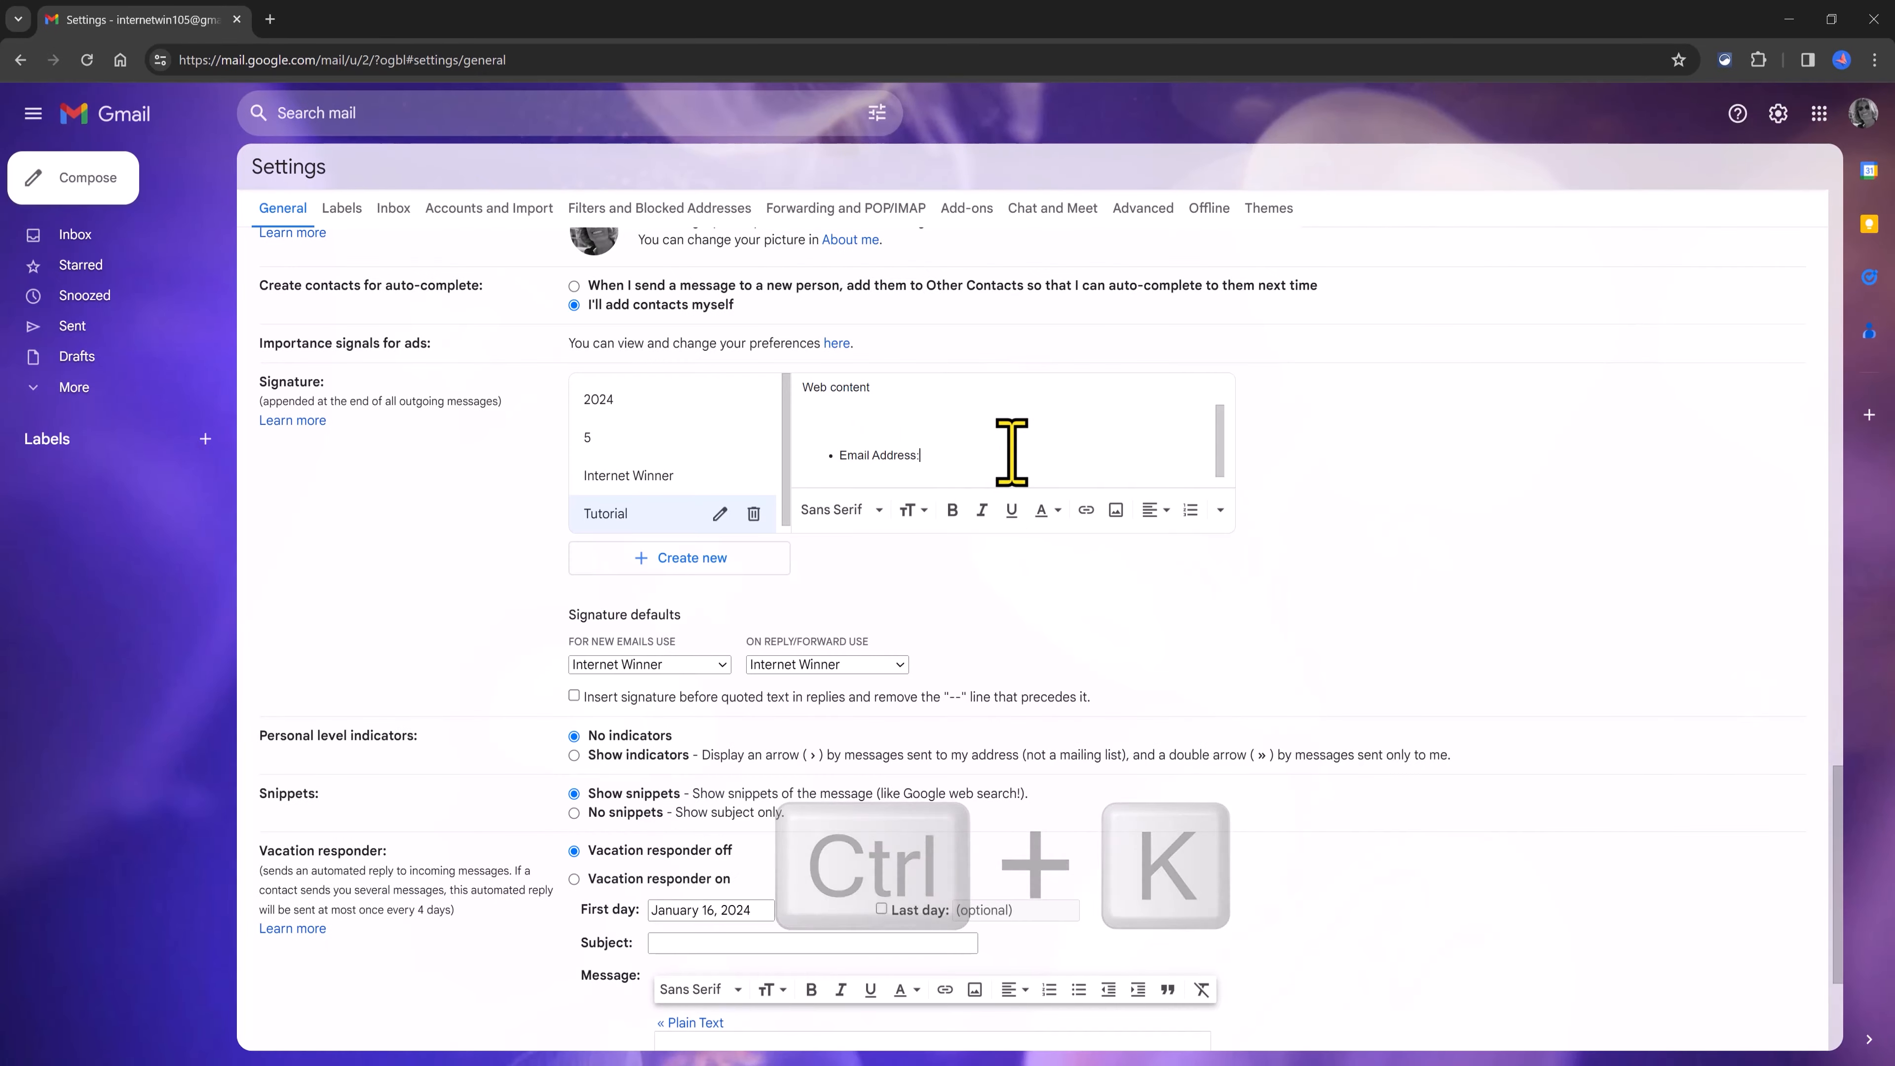
{"action": "left_click", "coordinate": [1085, 512]}
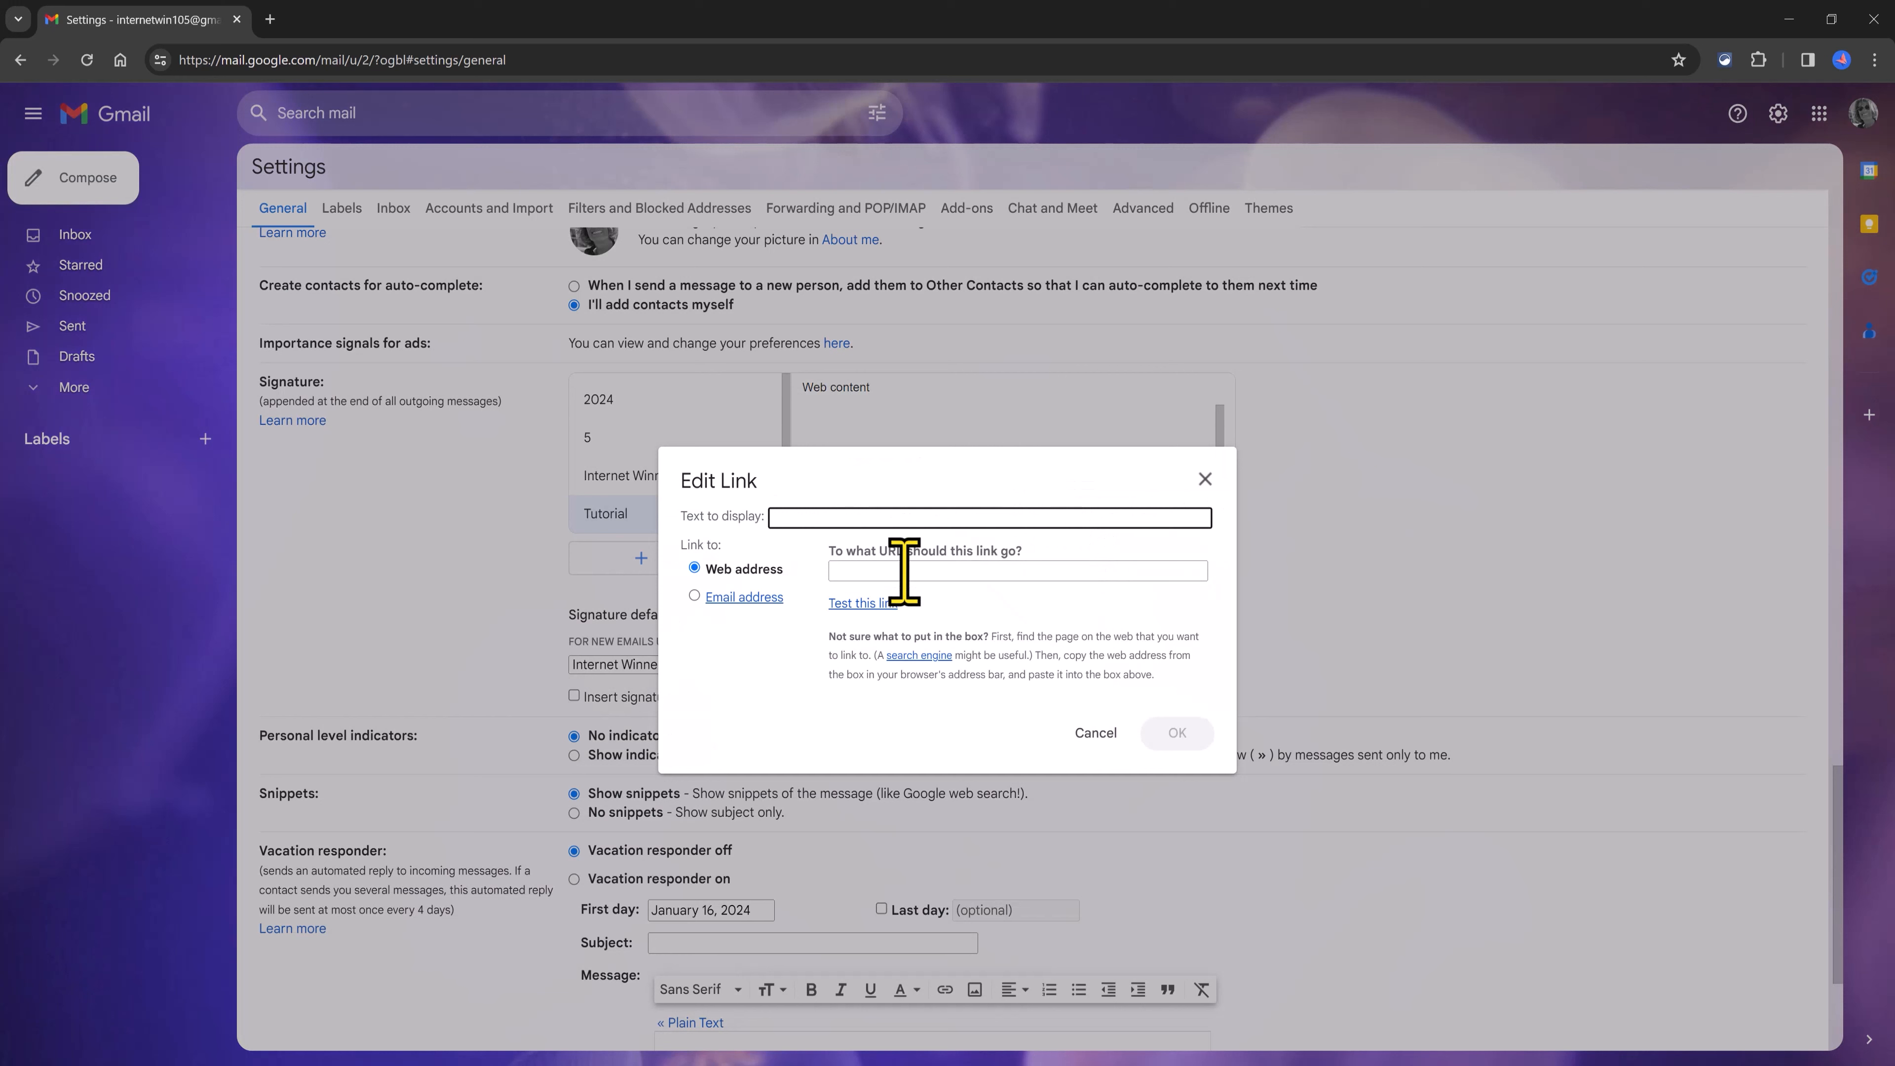
{"action": "left_click", "coordinate": [863, 572]}
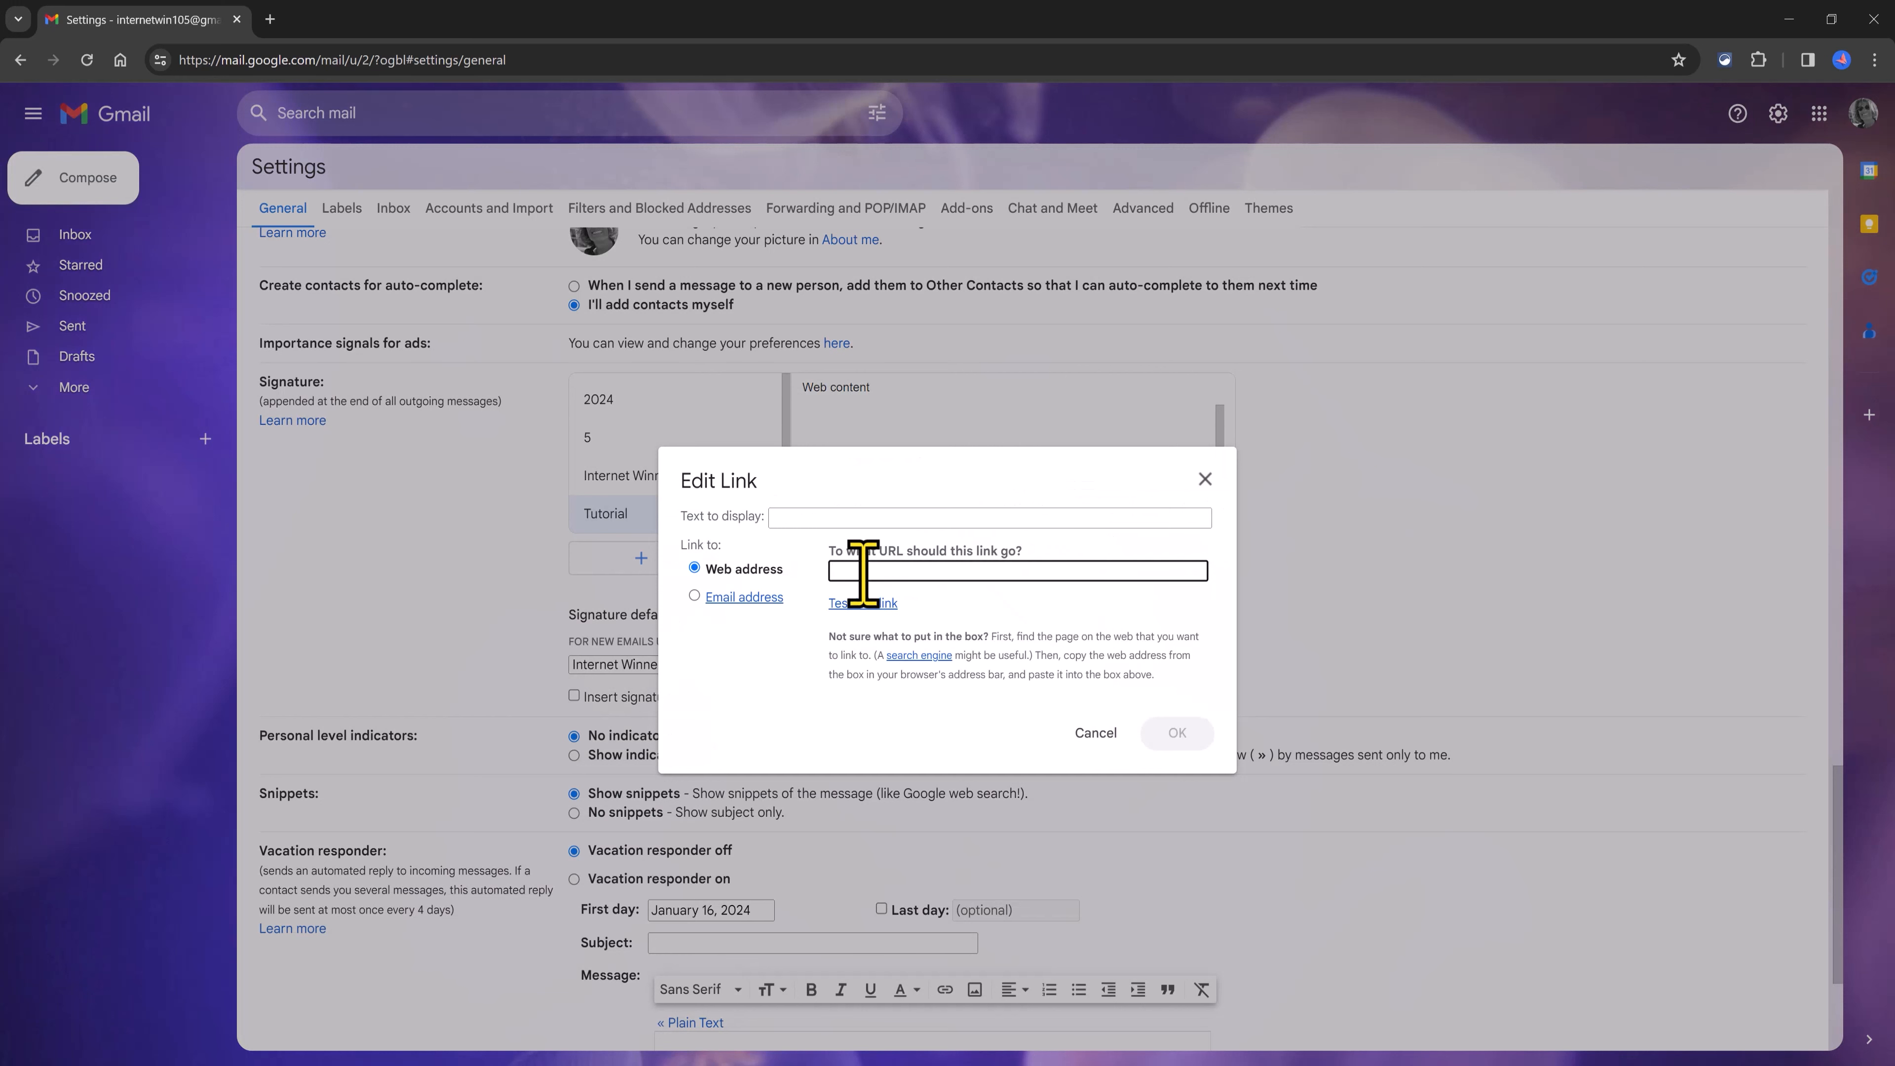
{"action": "key", "text": "ctrl+v"}
{"action": "left_click", "coordinate": [1179, 733]}
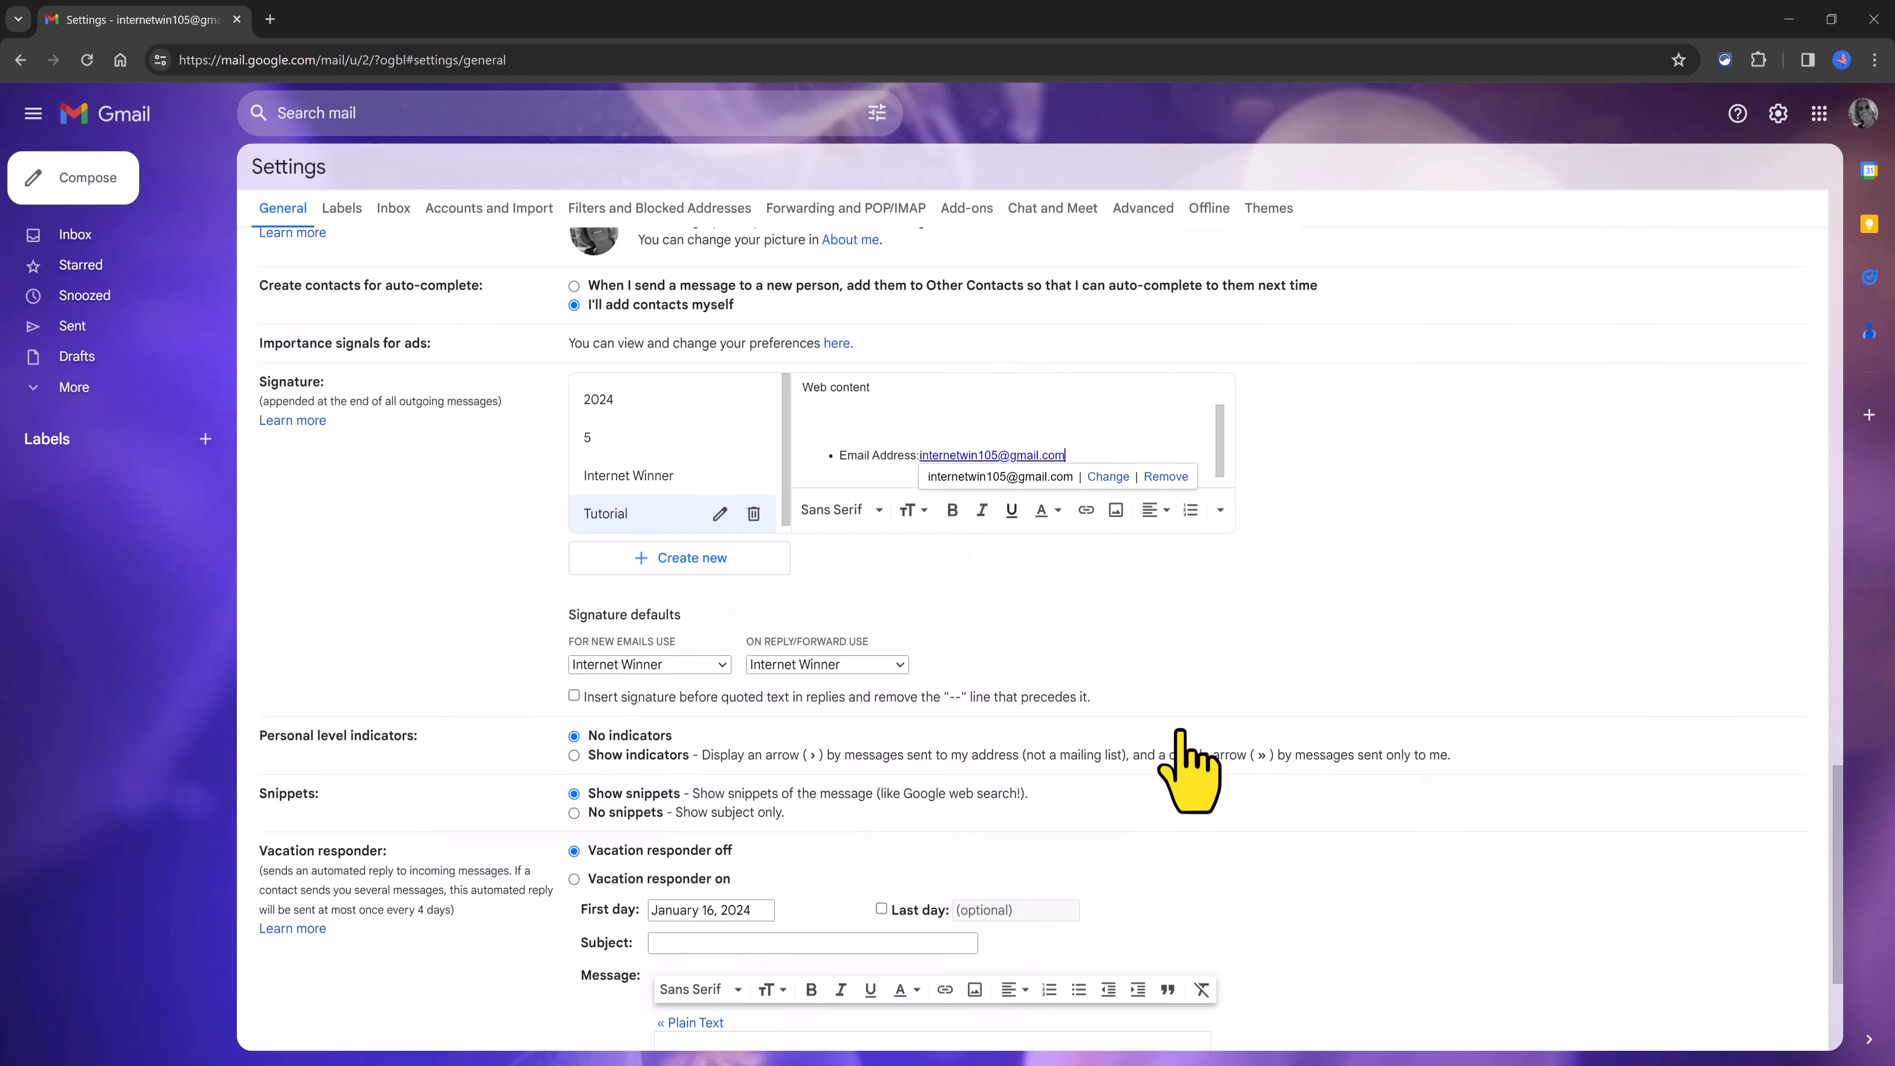
{"action": "left_click", "coordinate": [1103, 455]}
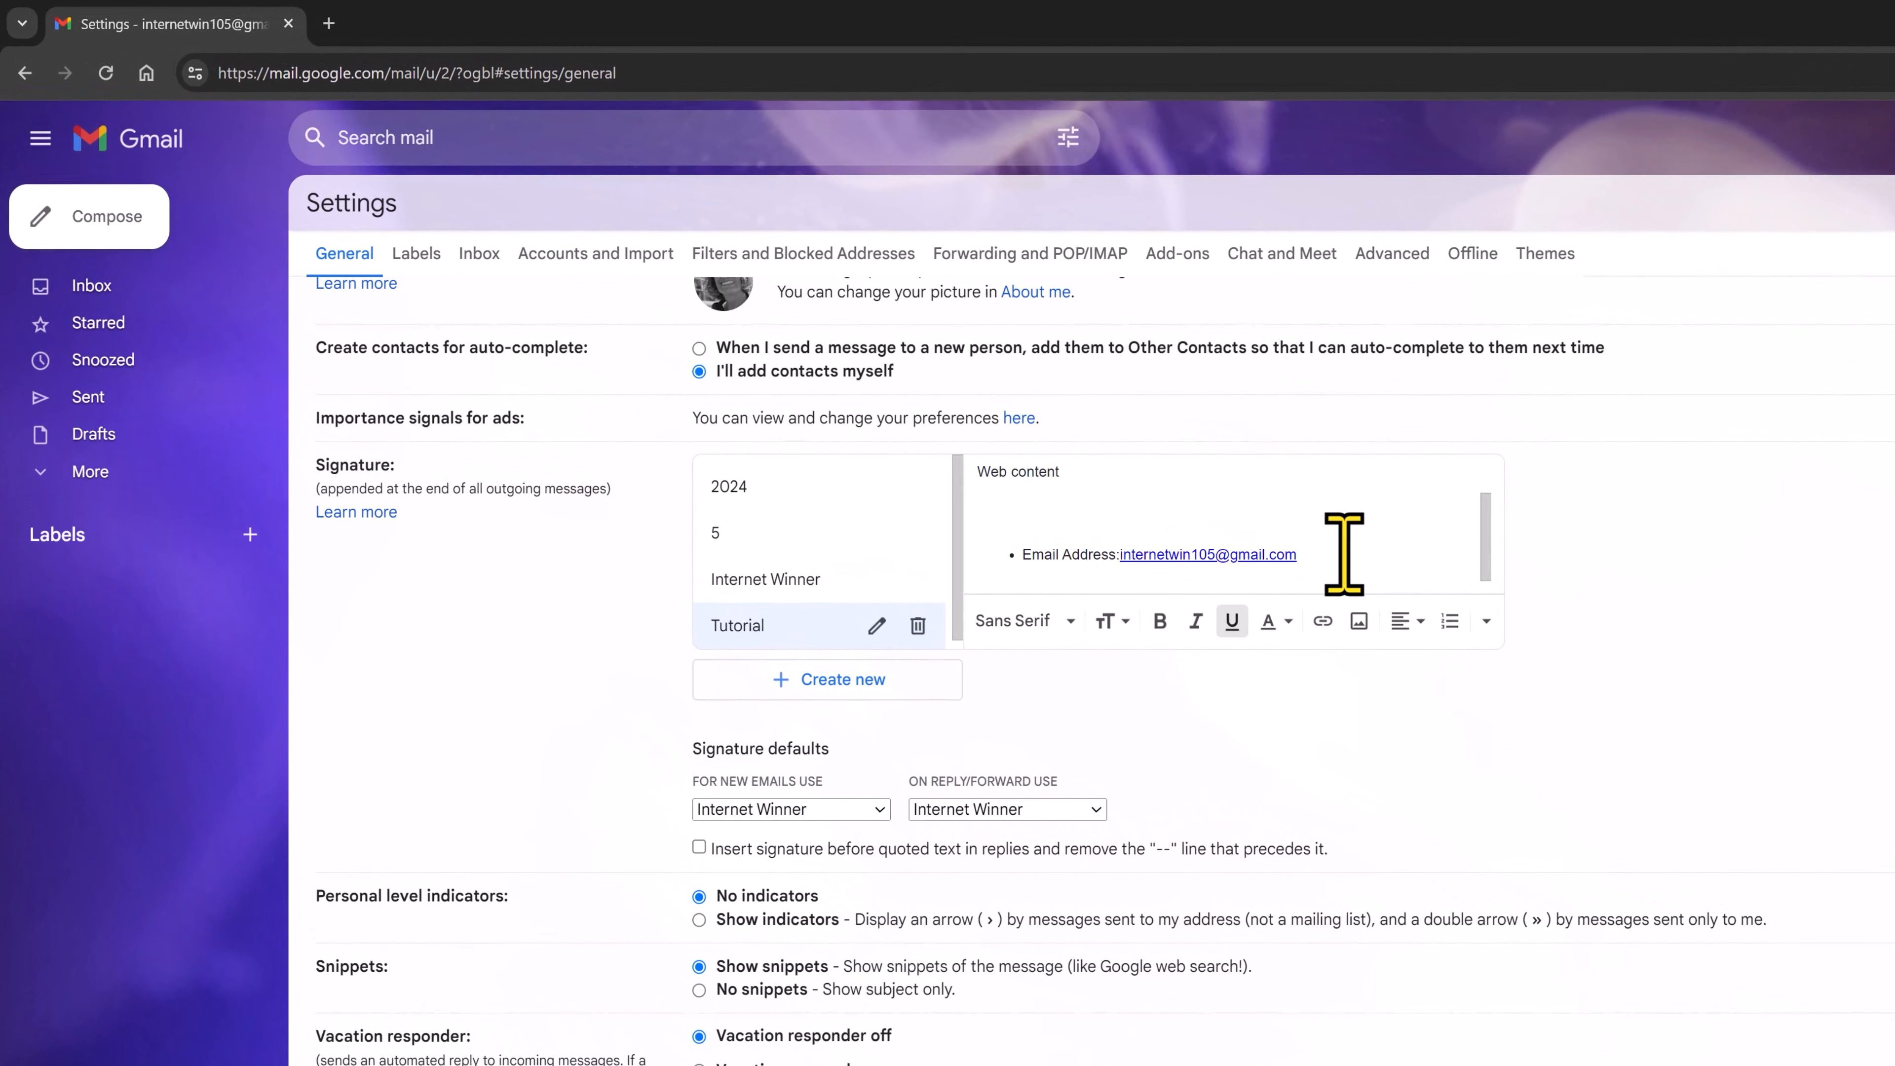
Add a "Twitter:" bullet to the signature and copy the address of the sender's Twitter profile from a new browser tab.
{"action": "key", "text": "Return"}
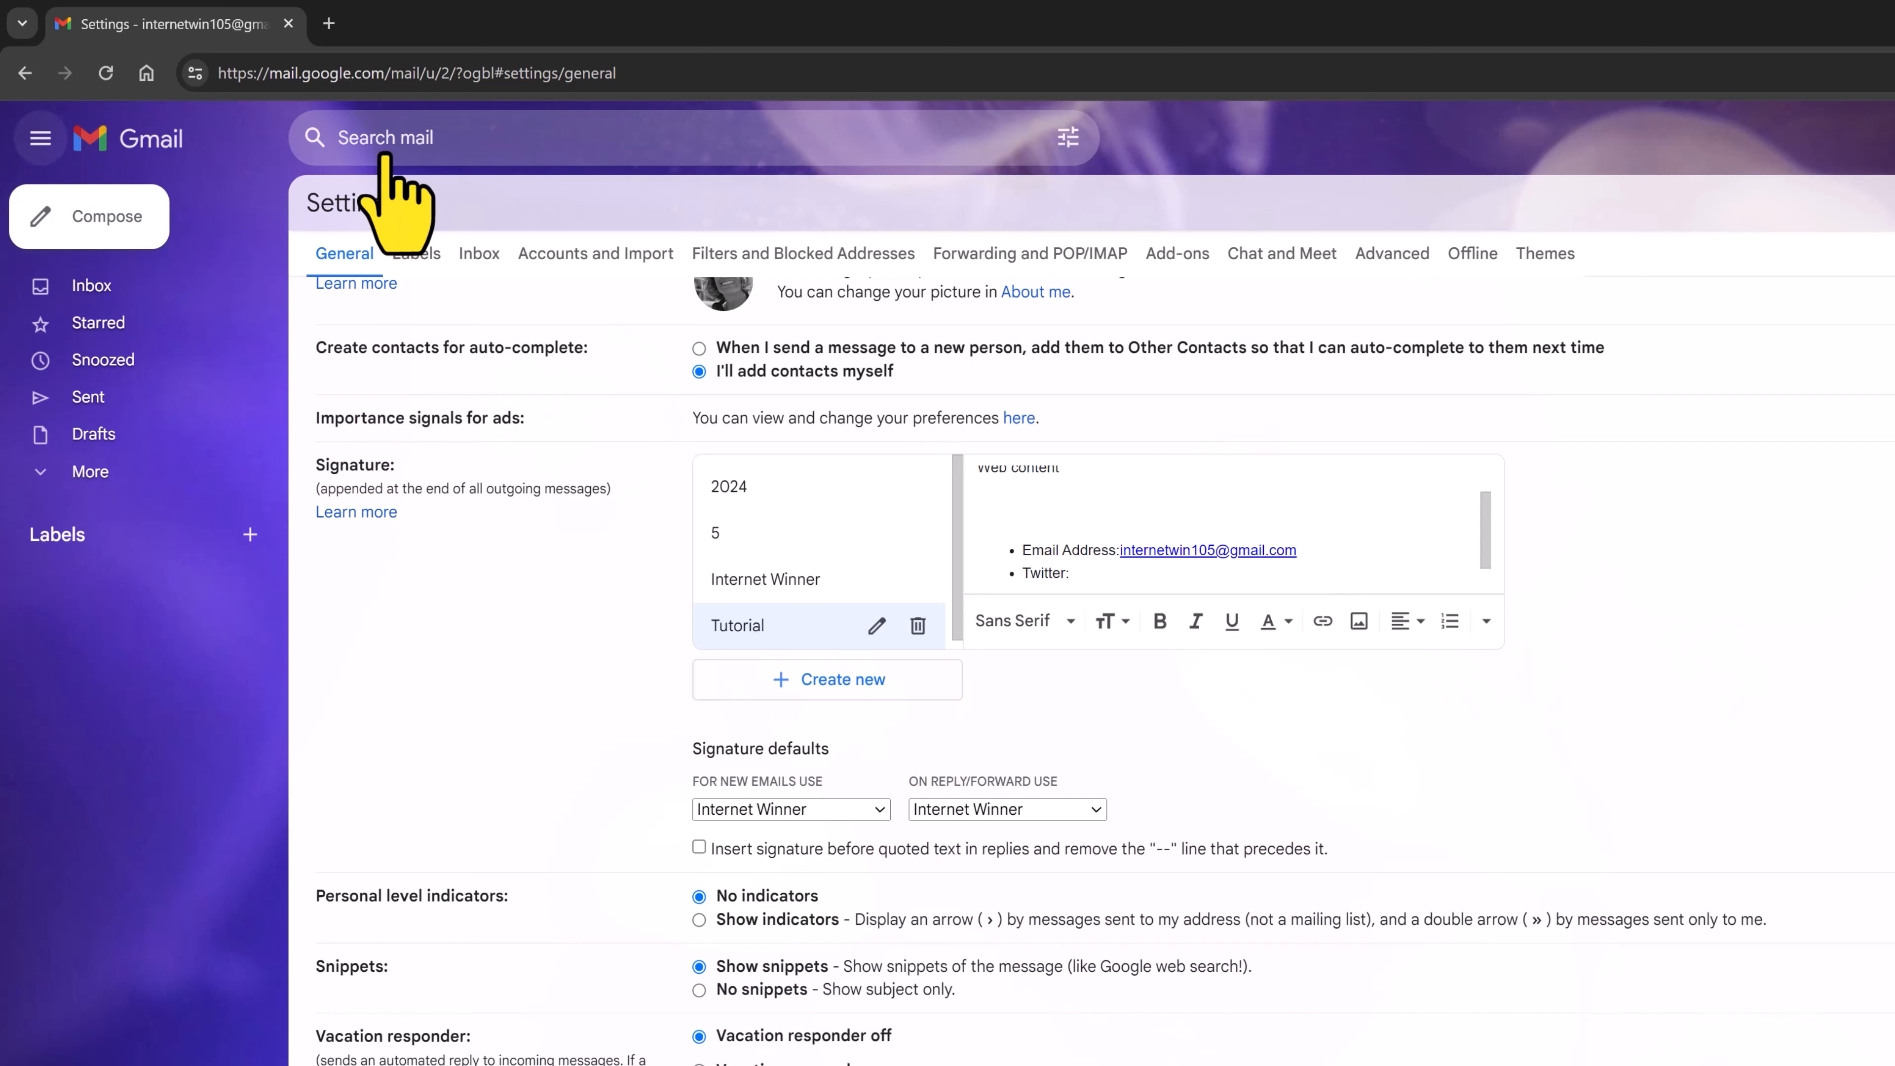
{"action": "left_click", "coordinate": [328, 23]}
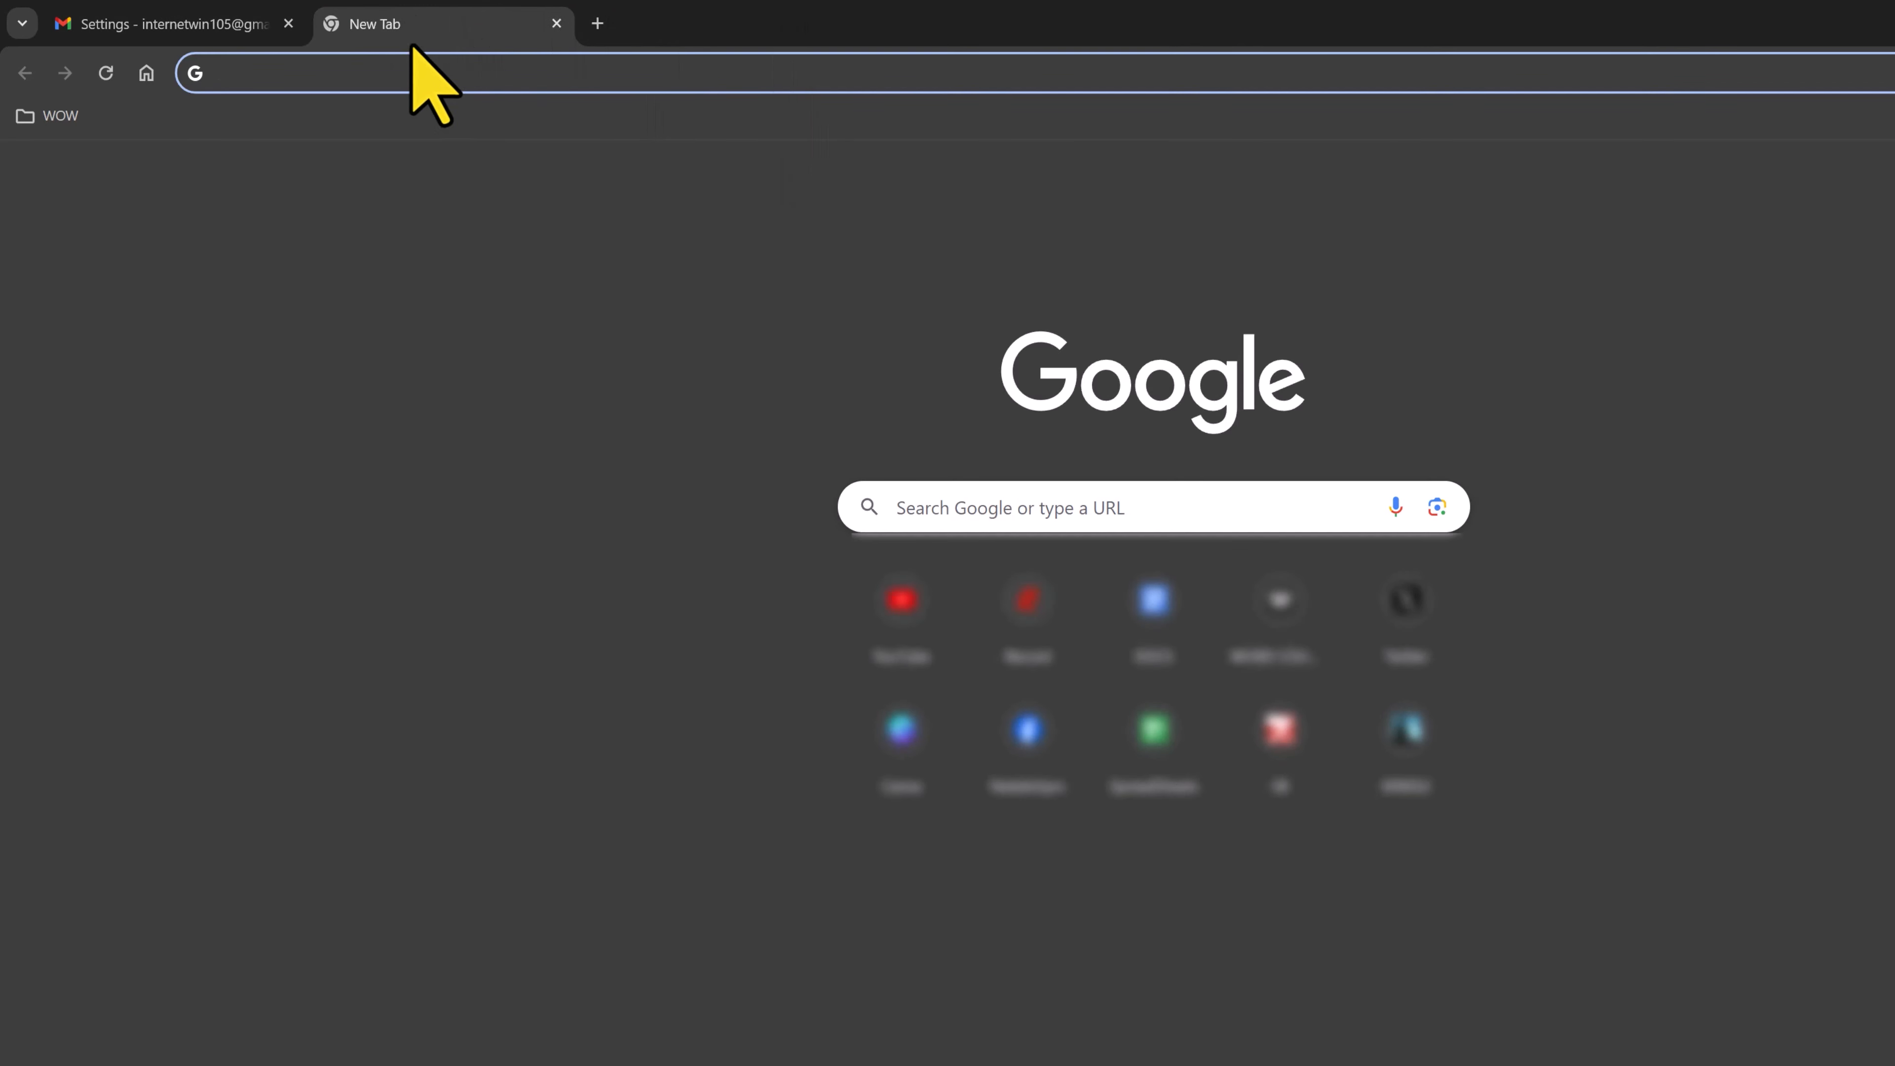
{"action": "left_click", "coordinate": [389, 71]}
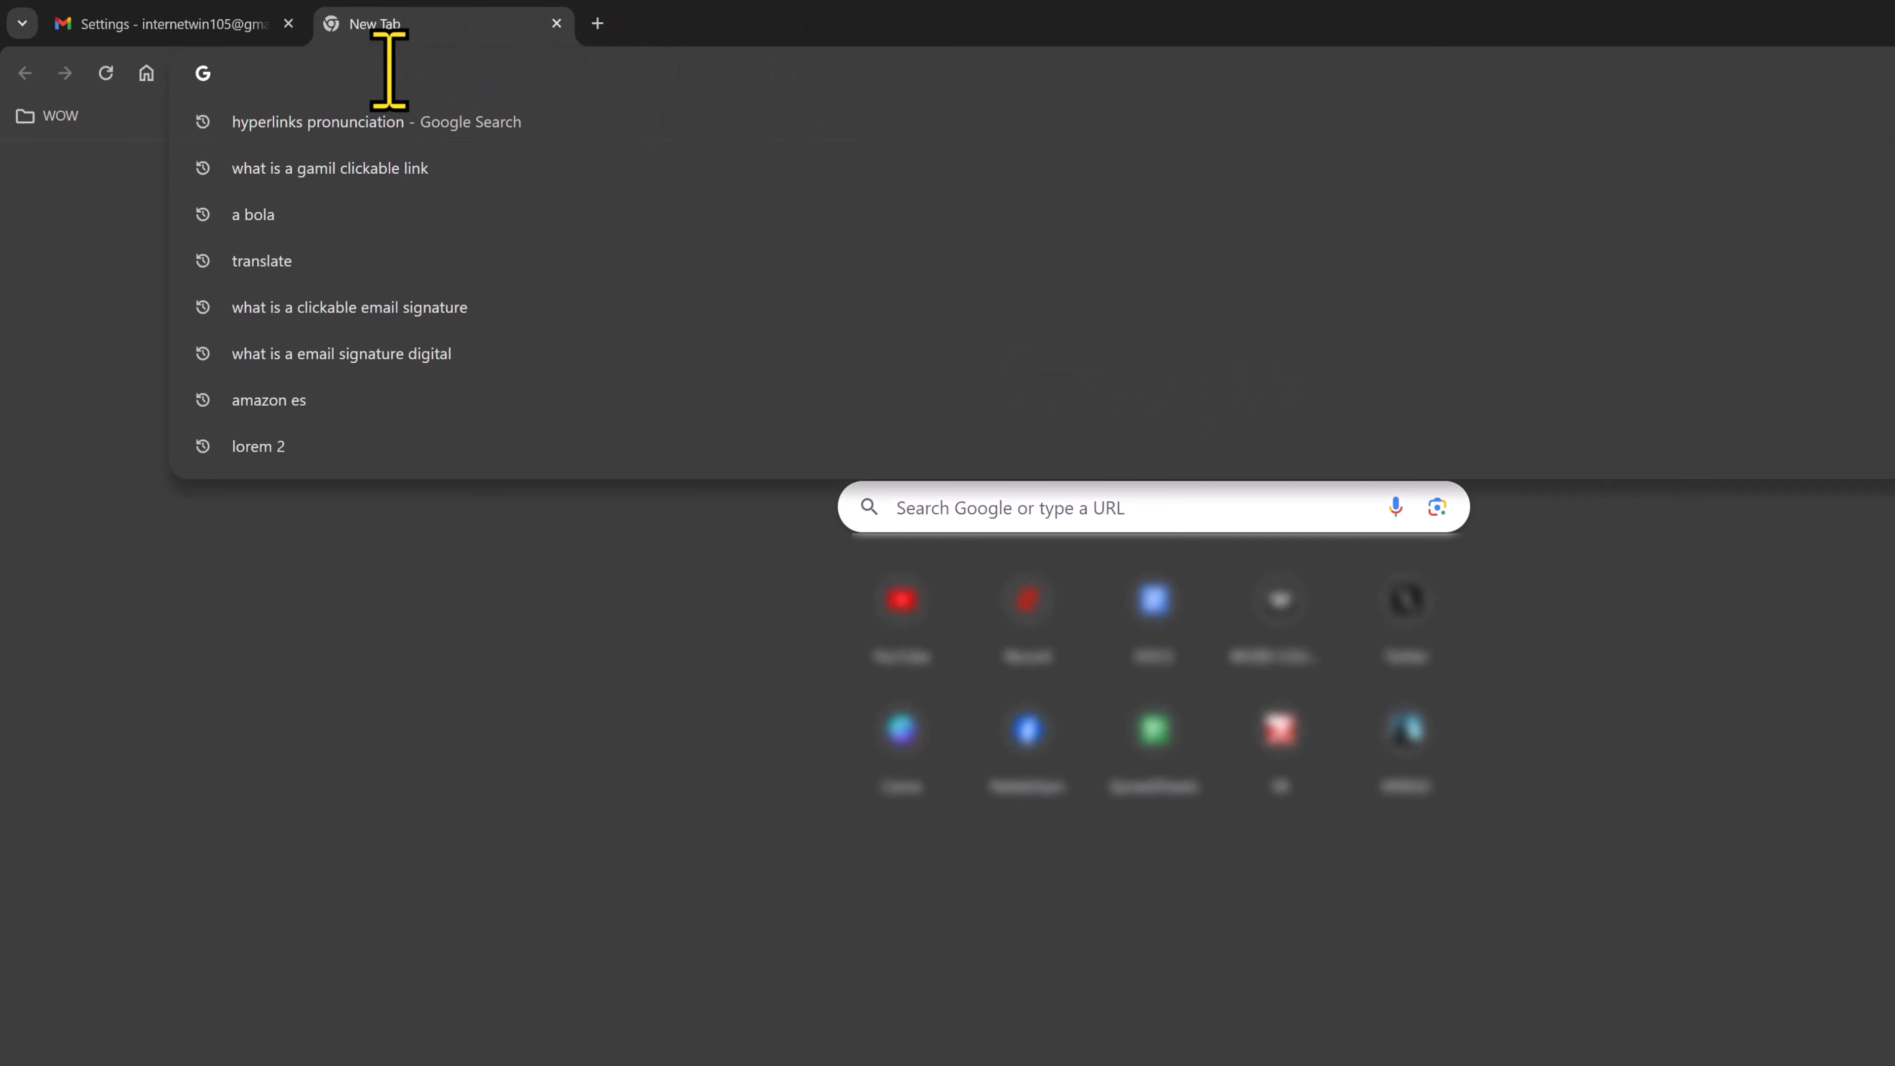
{"action": "type", "text": "twitter.com/Natalie5pin"}
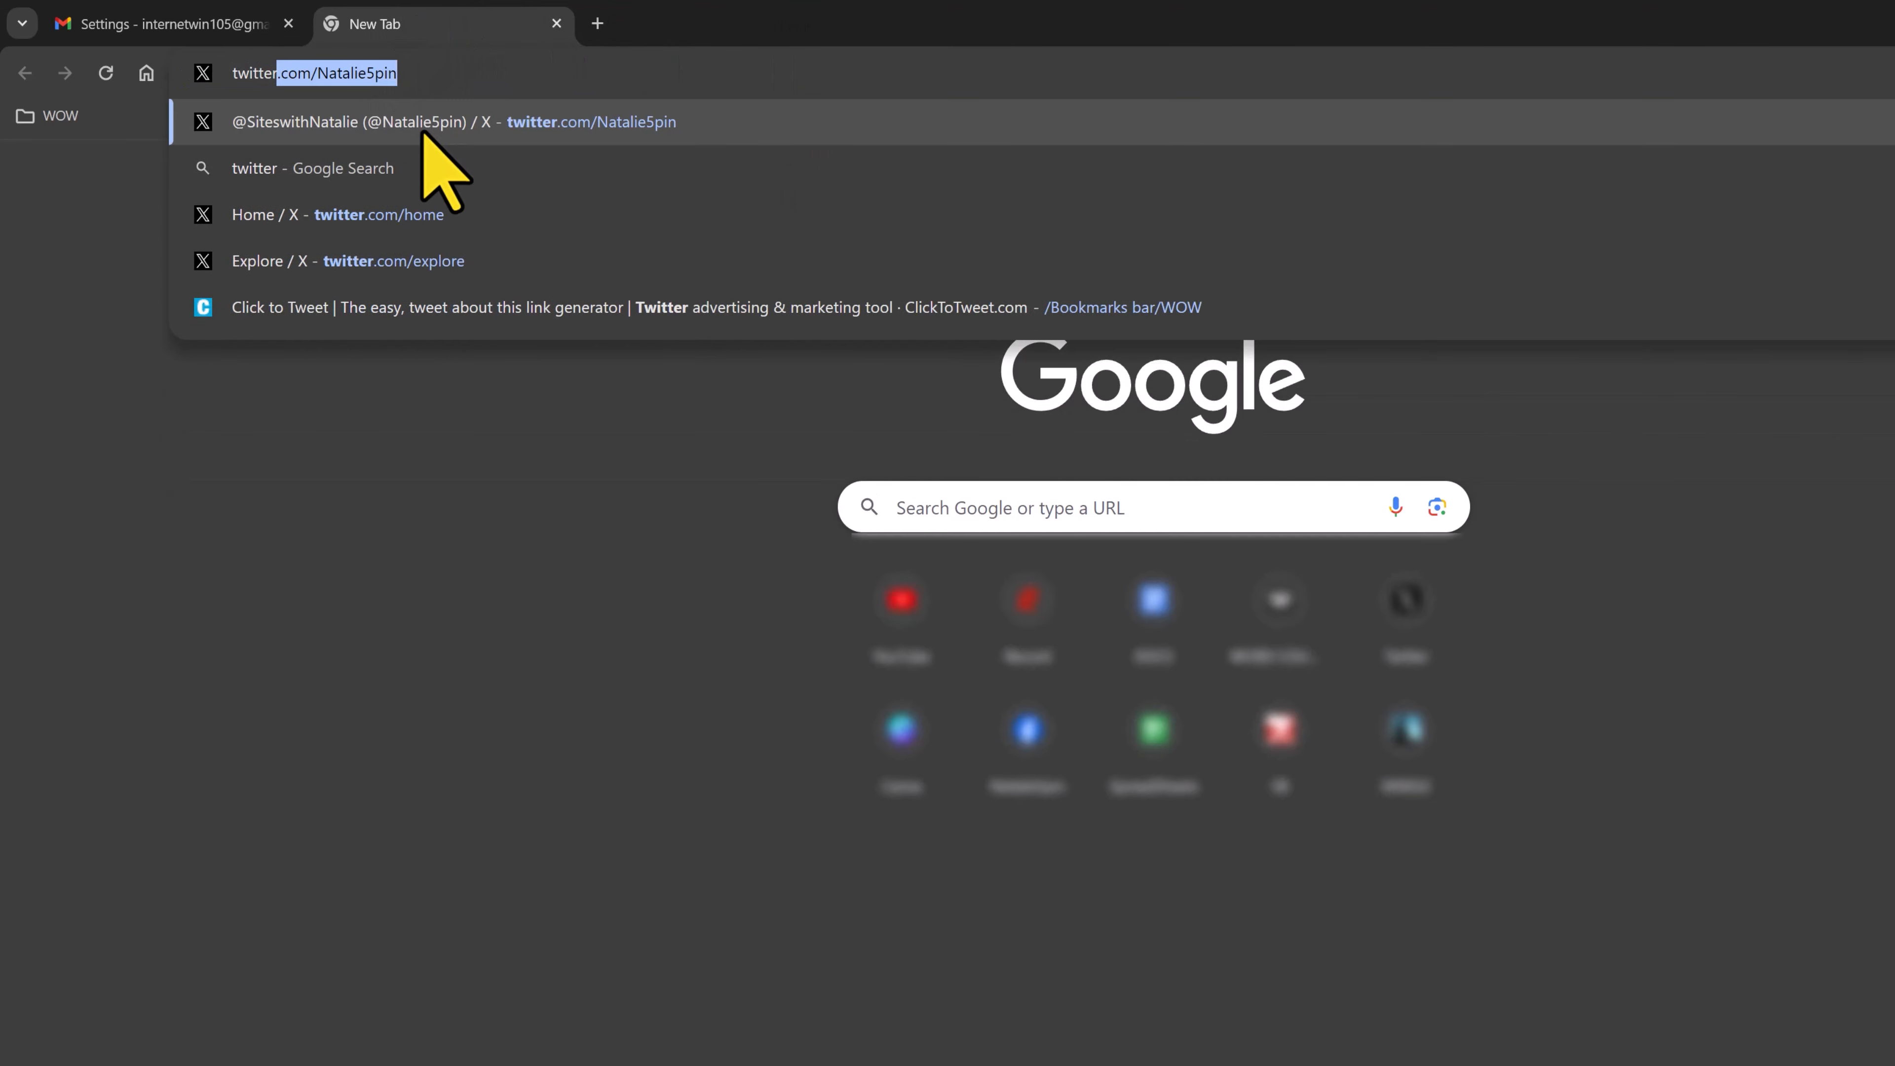
{"action": "left_click", "coordinate": [422, 131]}
{"action": "left_click", "coordinate": [469, 73]}
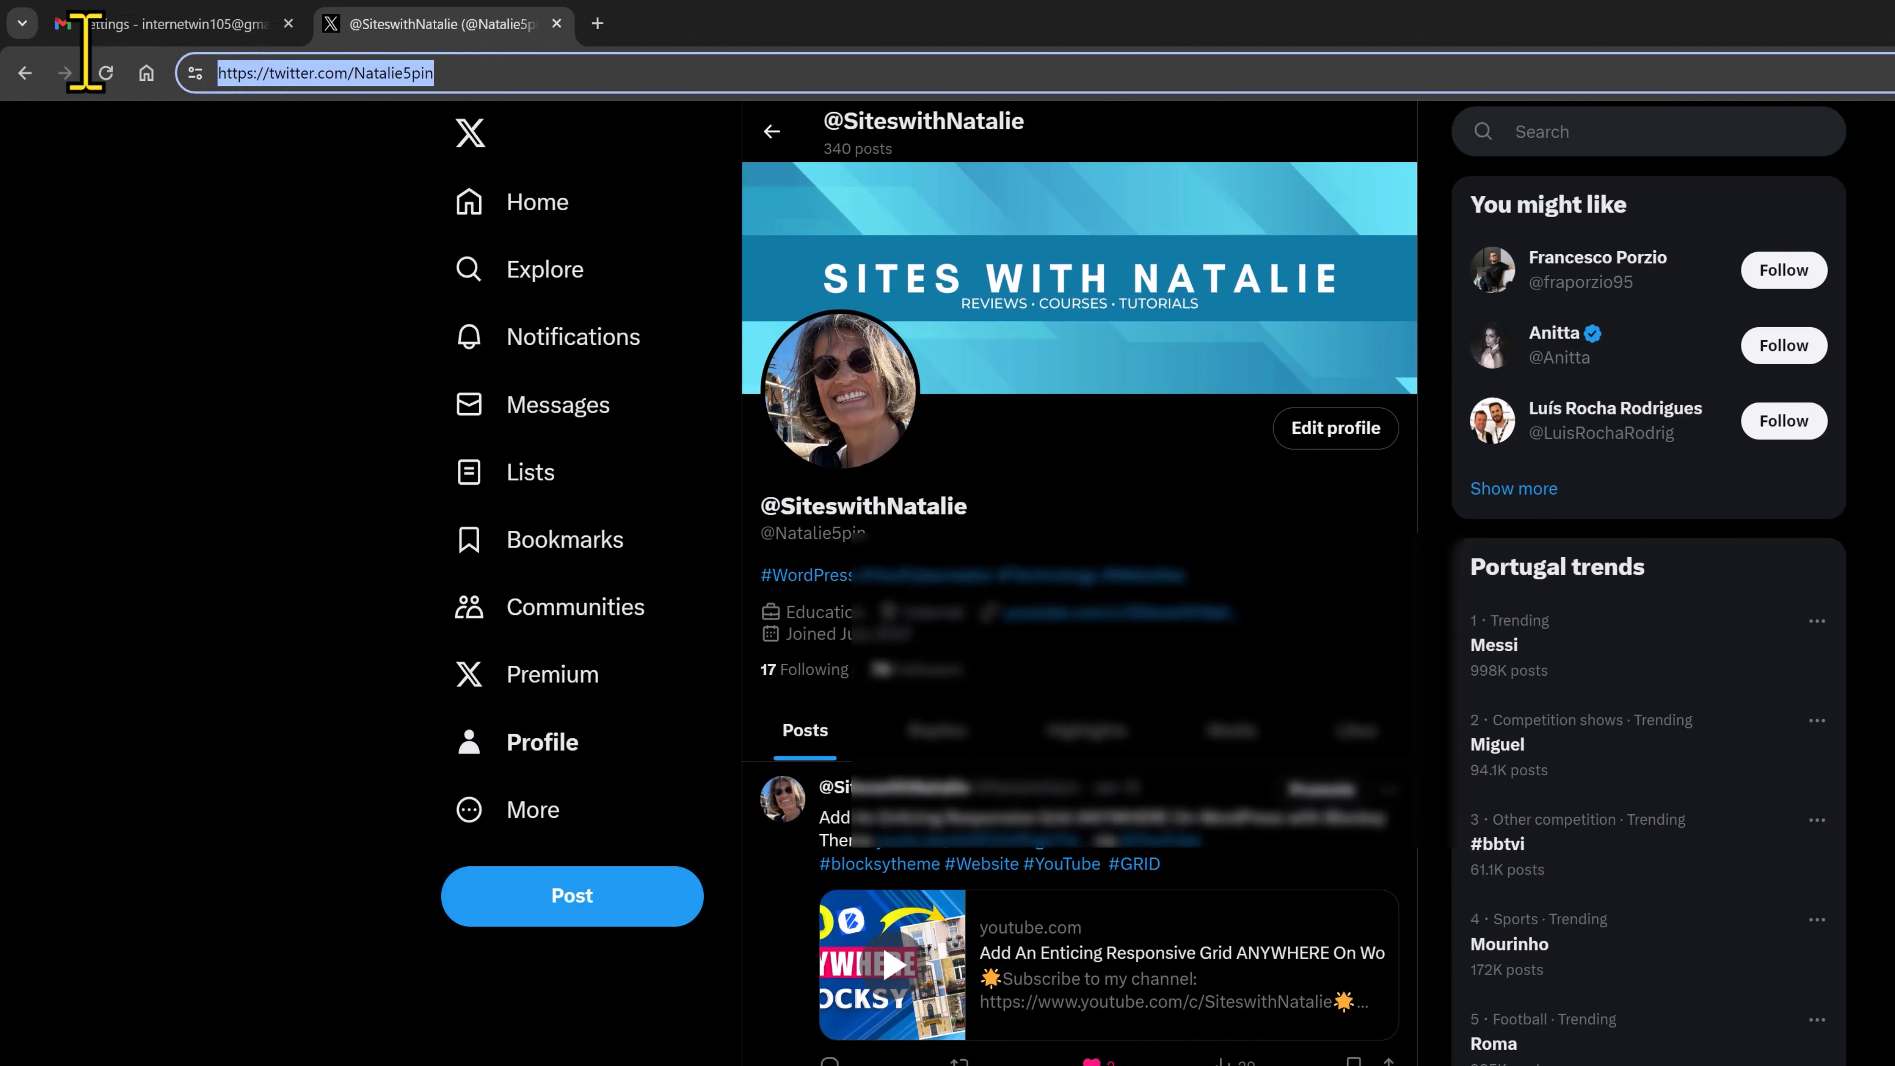
{"action": "right_click", "coordinate": [300, 67]}
{"action": "left_click", "coordinate": [364, 265]}
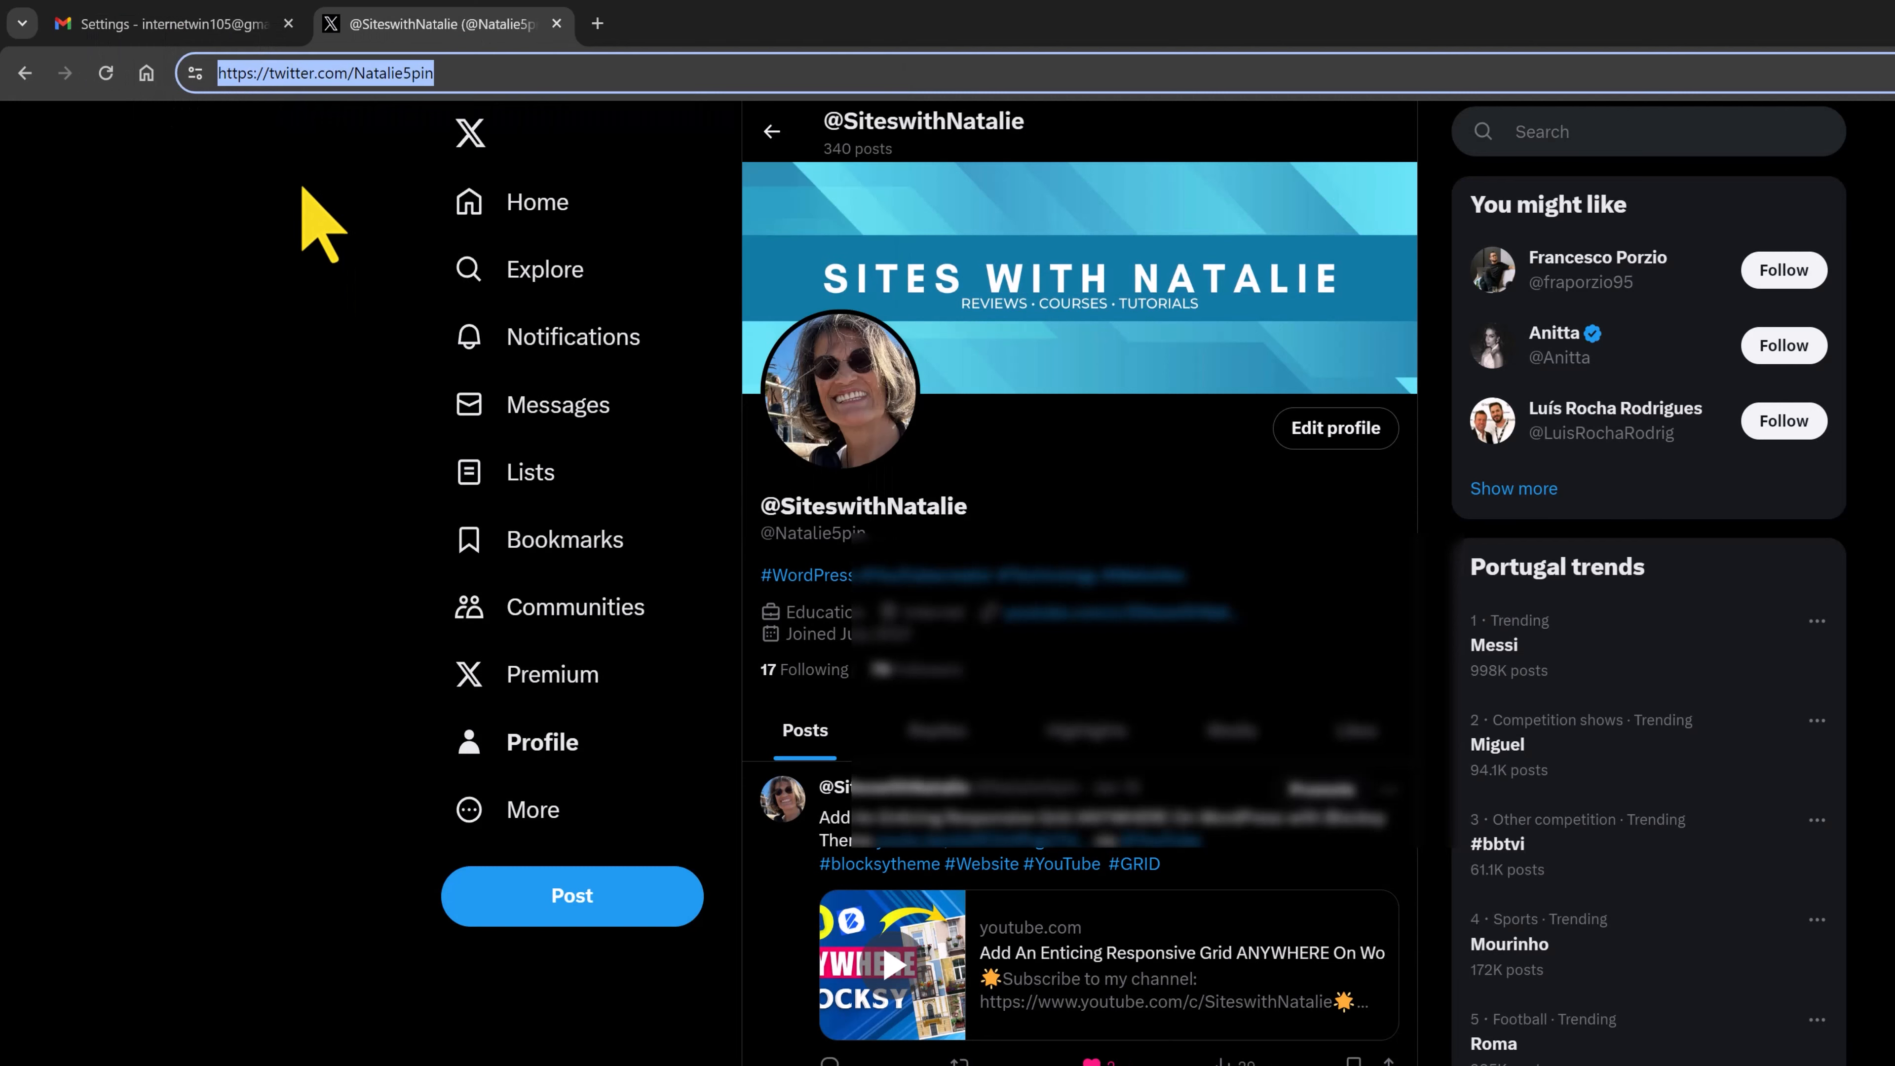
Return to the Gmail signature and insert a link to the copied Twitter profile address after "Twitter:".
{"action": "left_click", "coordinate": [189, 16]}
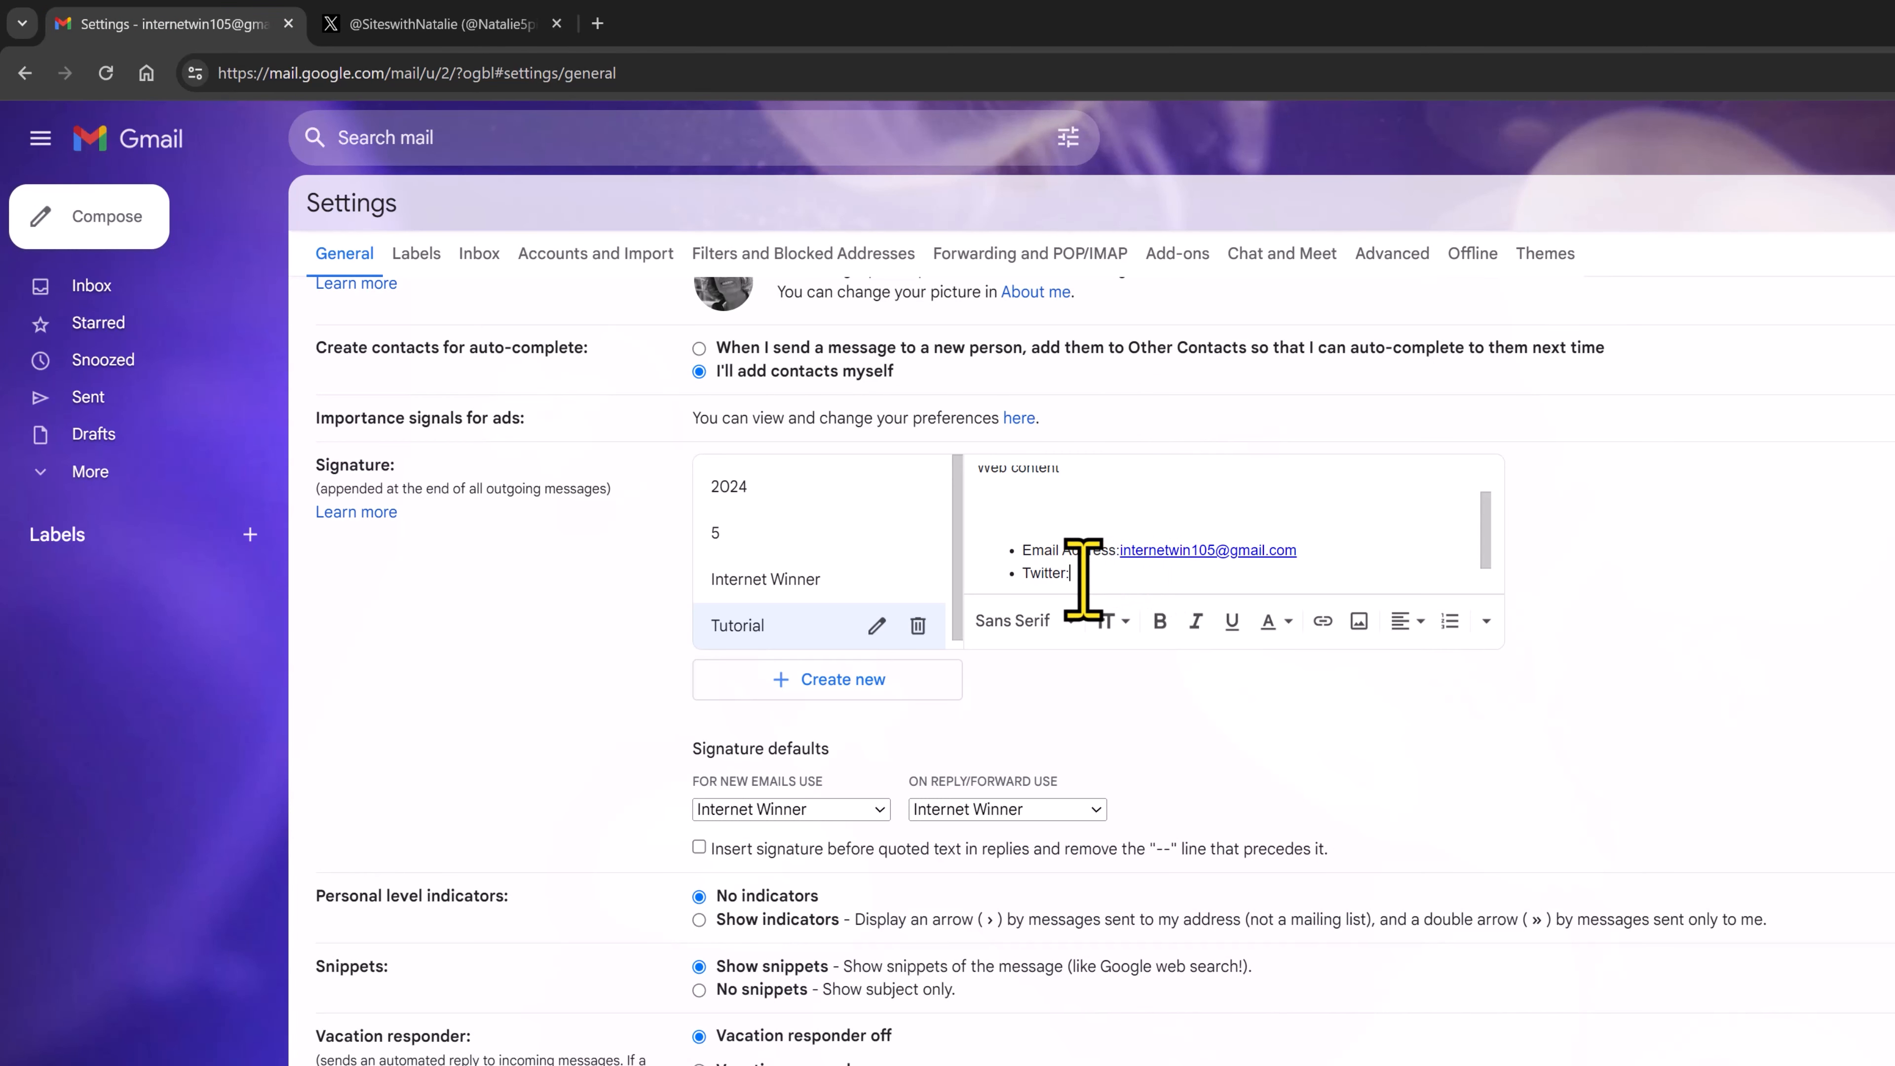
{"action": "left_click", "coordinate": [1321, 621]}
{"action": "key", "text": "ctrl+v"}
{"action": "key", "text": "Return"}
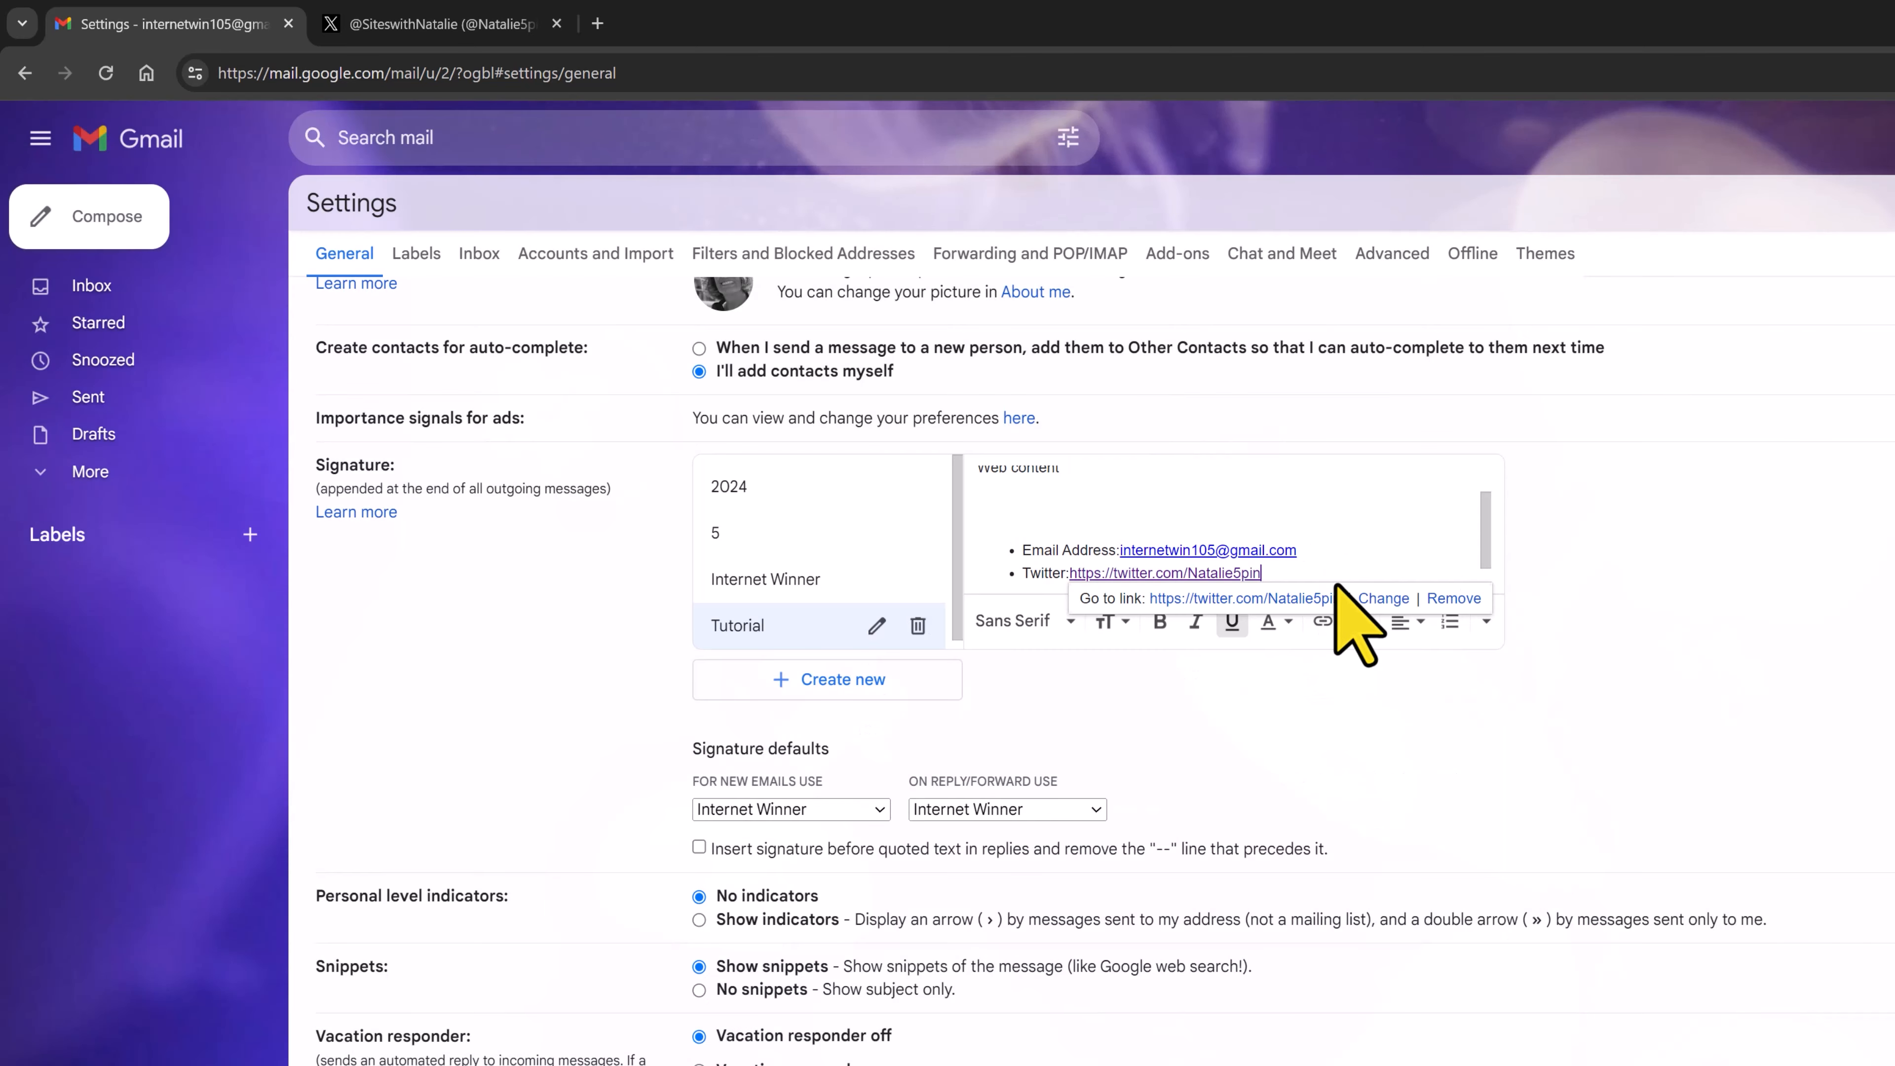
{"action": "key", "text": "Return"}
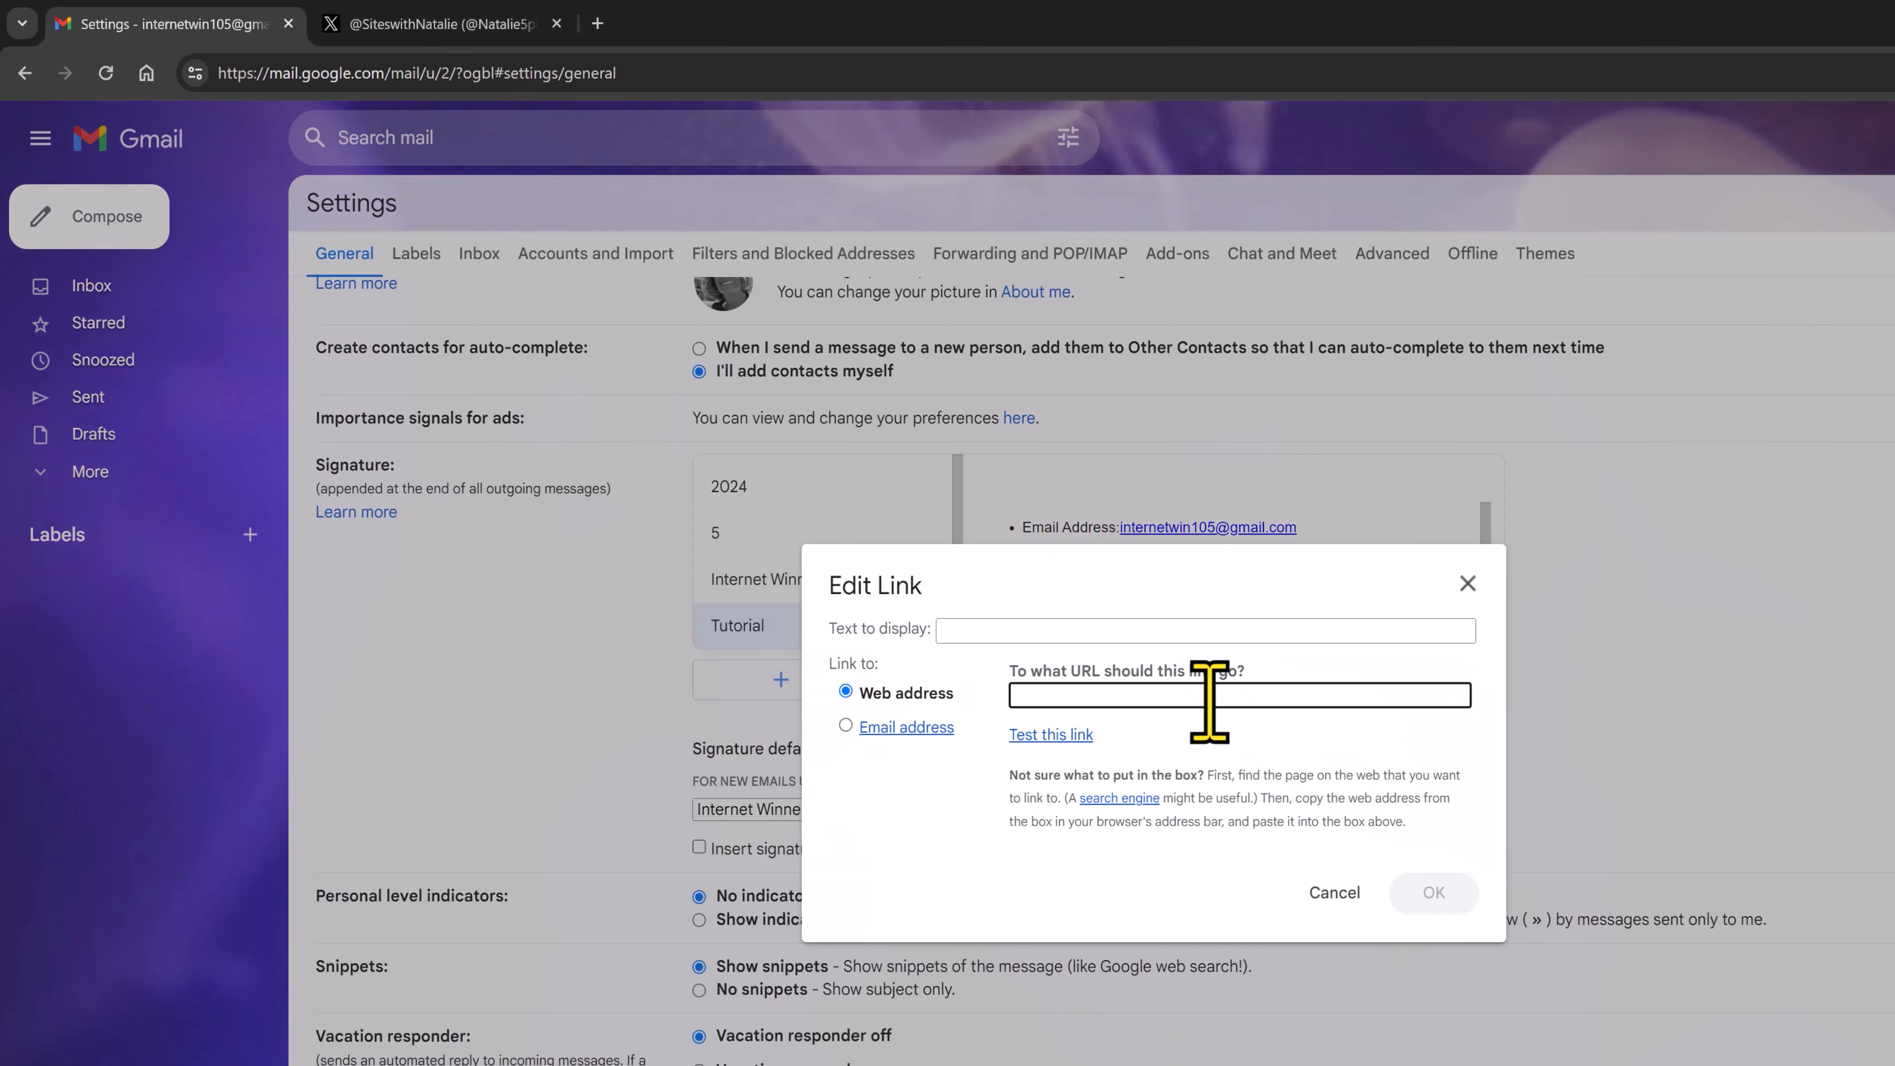
{"action": "key", "text": "ctrl+v"}
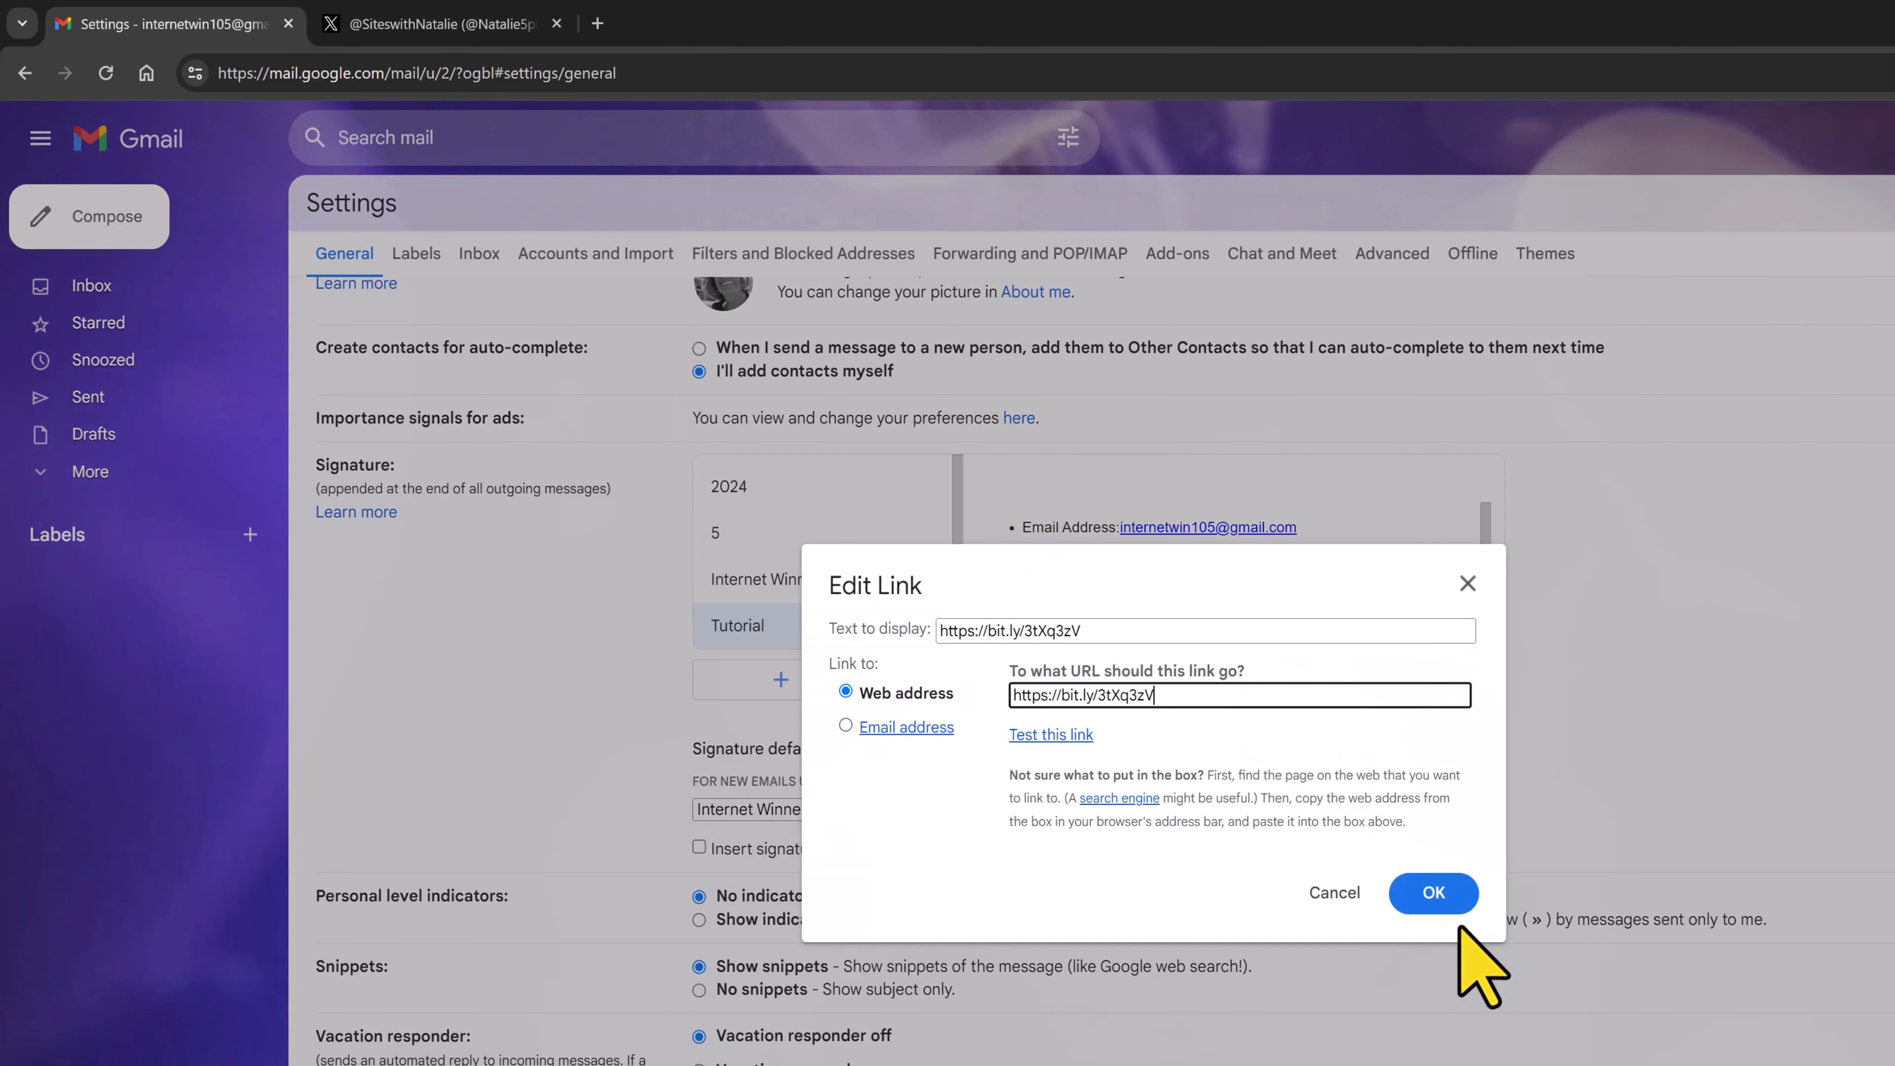
{"action": "key", "text": "Return"}
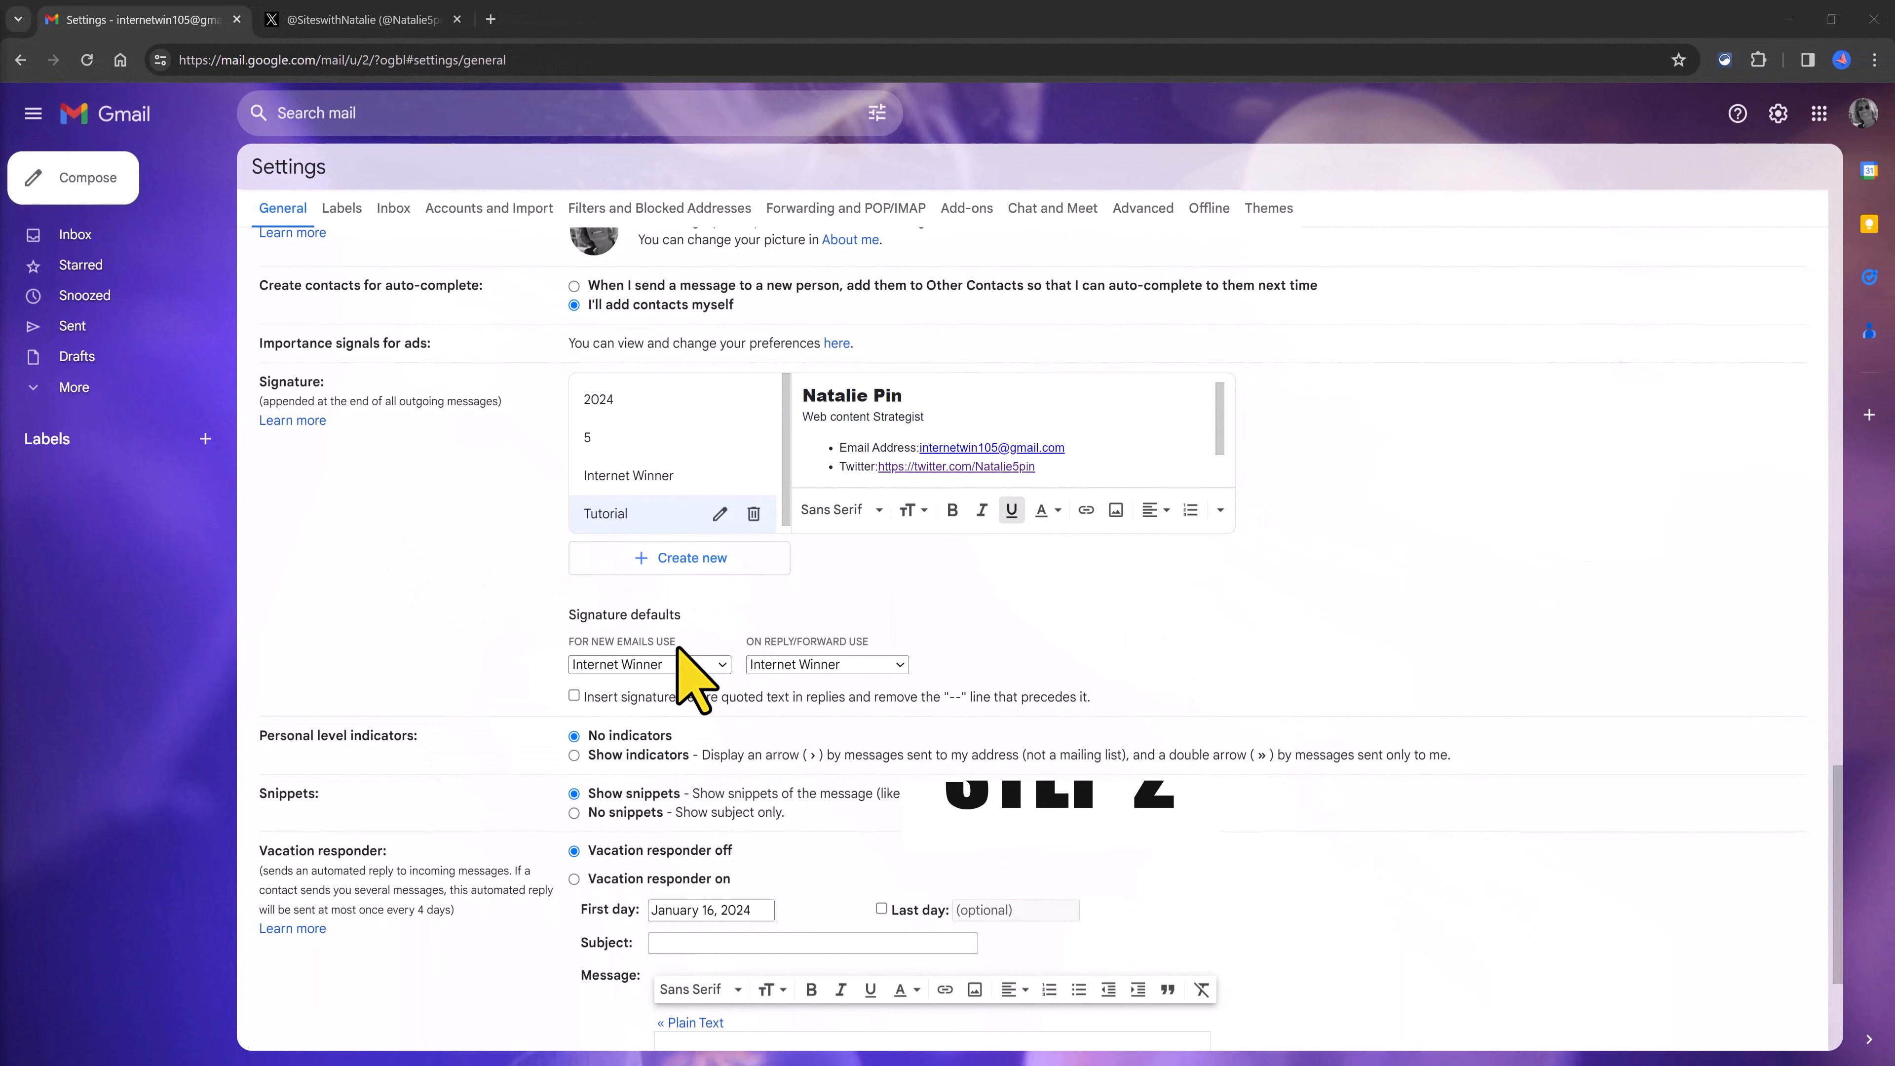
Use the Tutorial signature for new emails and replies/forwards, insert it before quoted text in replies, and save the settings.
{"action": "left_click", "coordinate": [617, 664]}
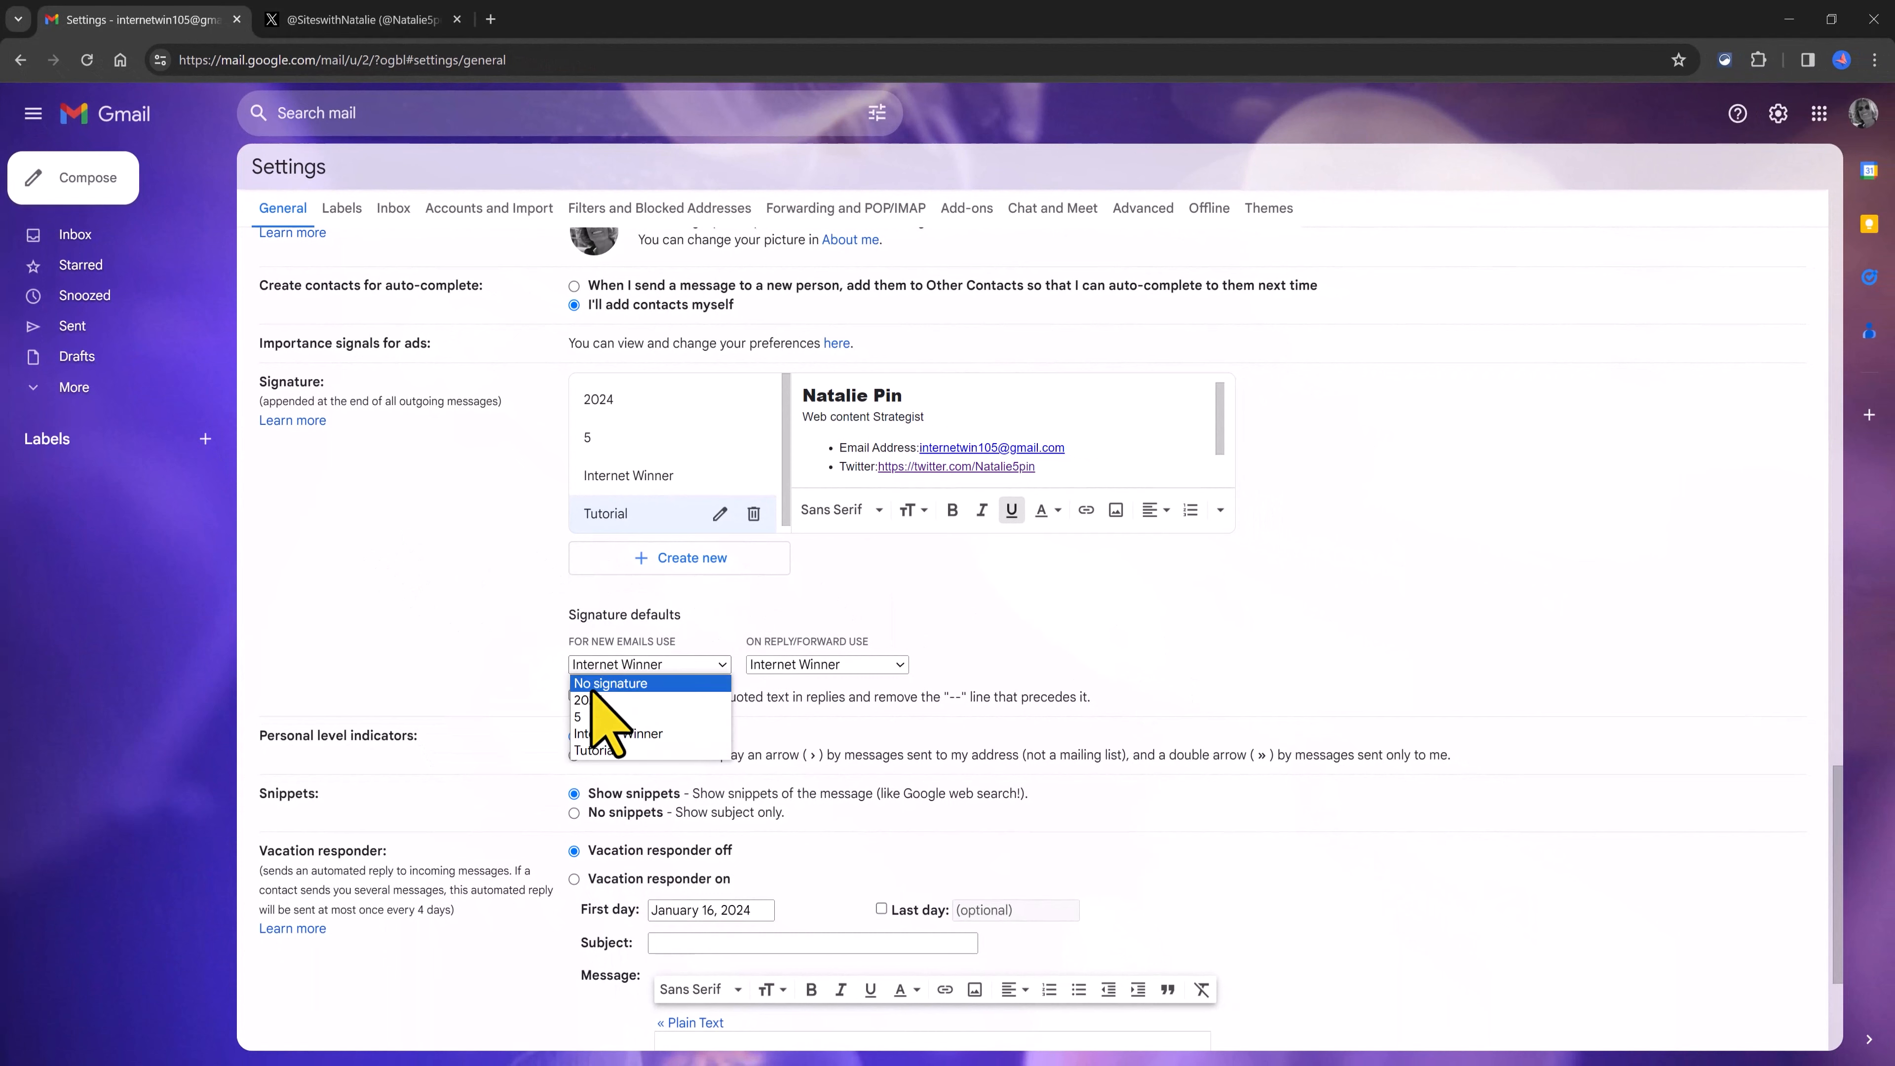
{"action": "left_click", "coordinate": [624, 751]}
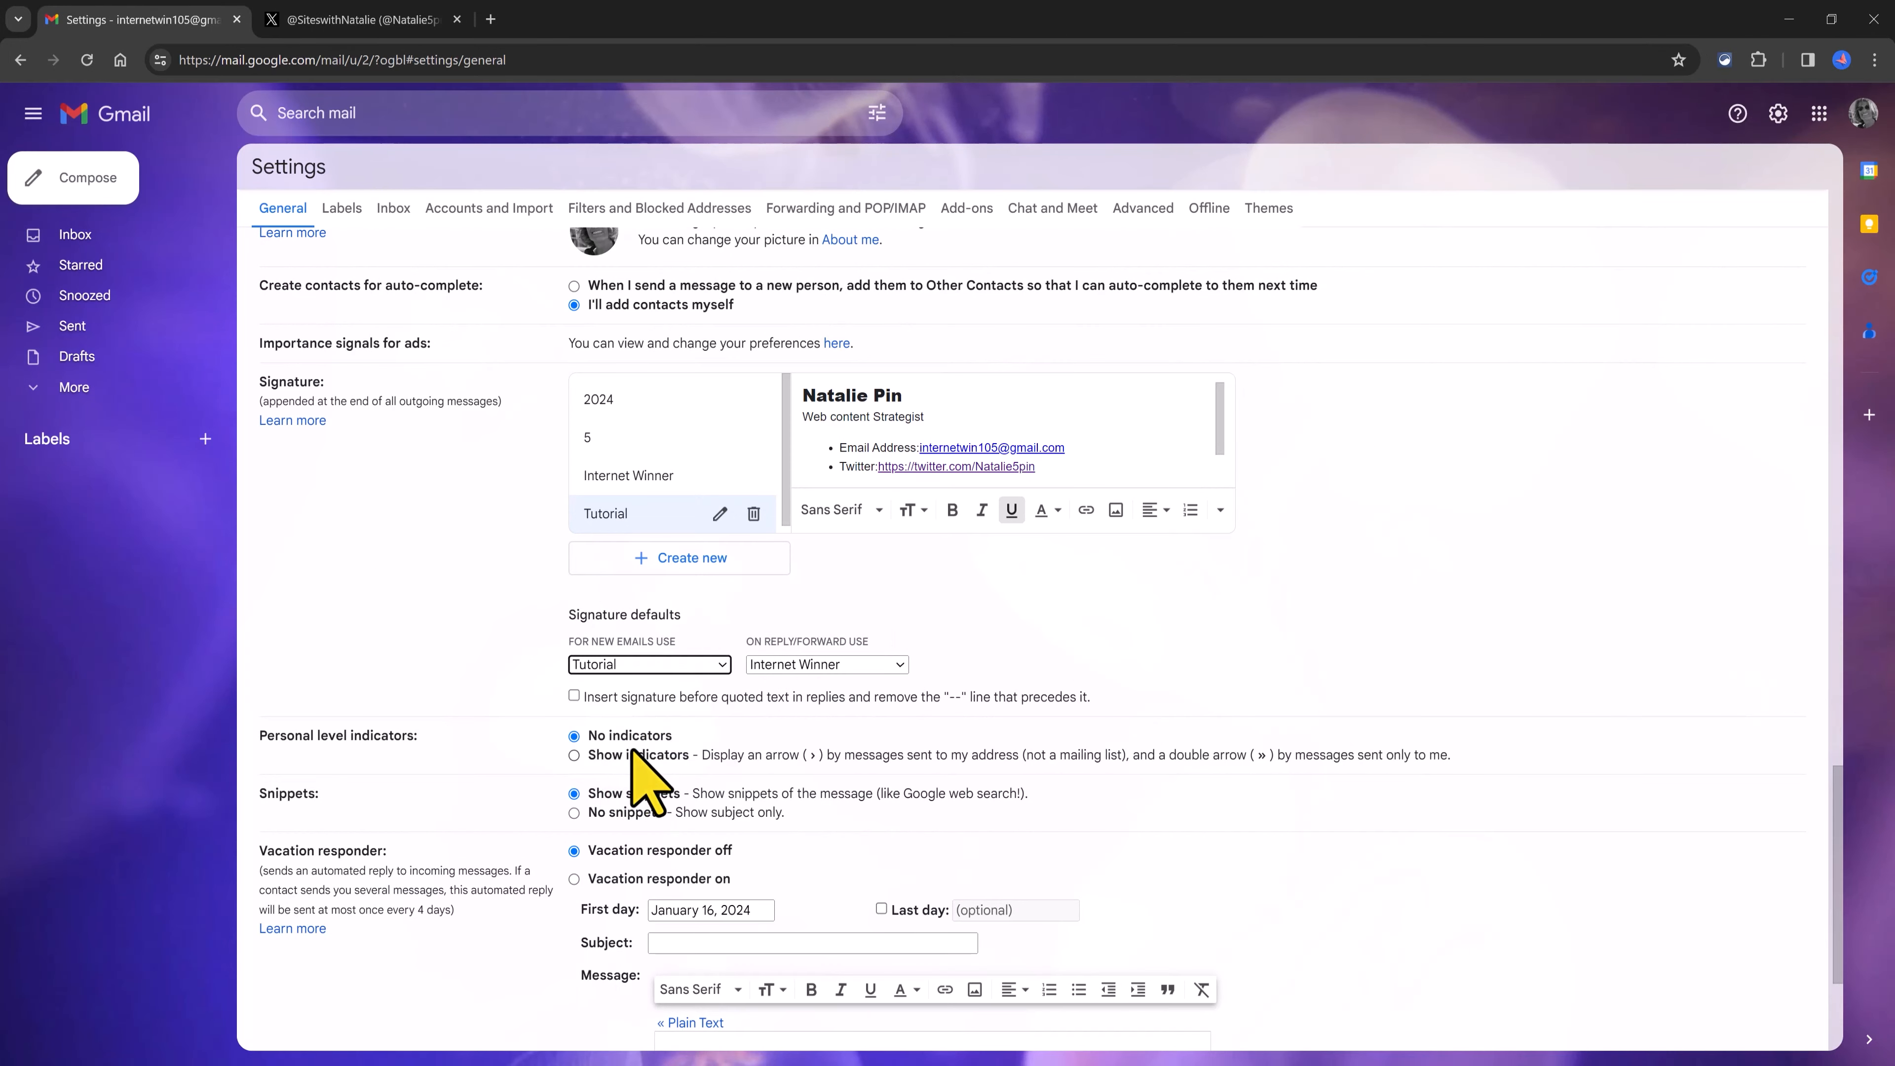
{"action": "left_click", "coordinate": [849, 663]}
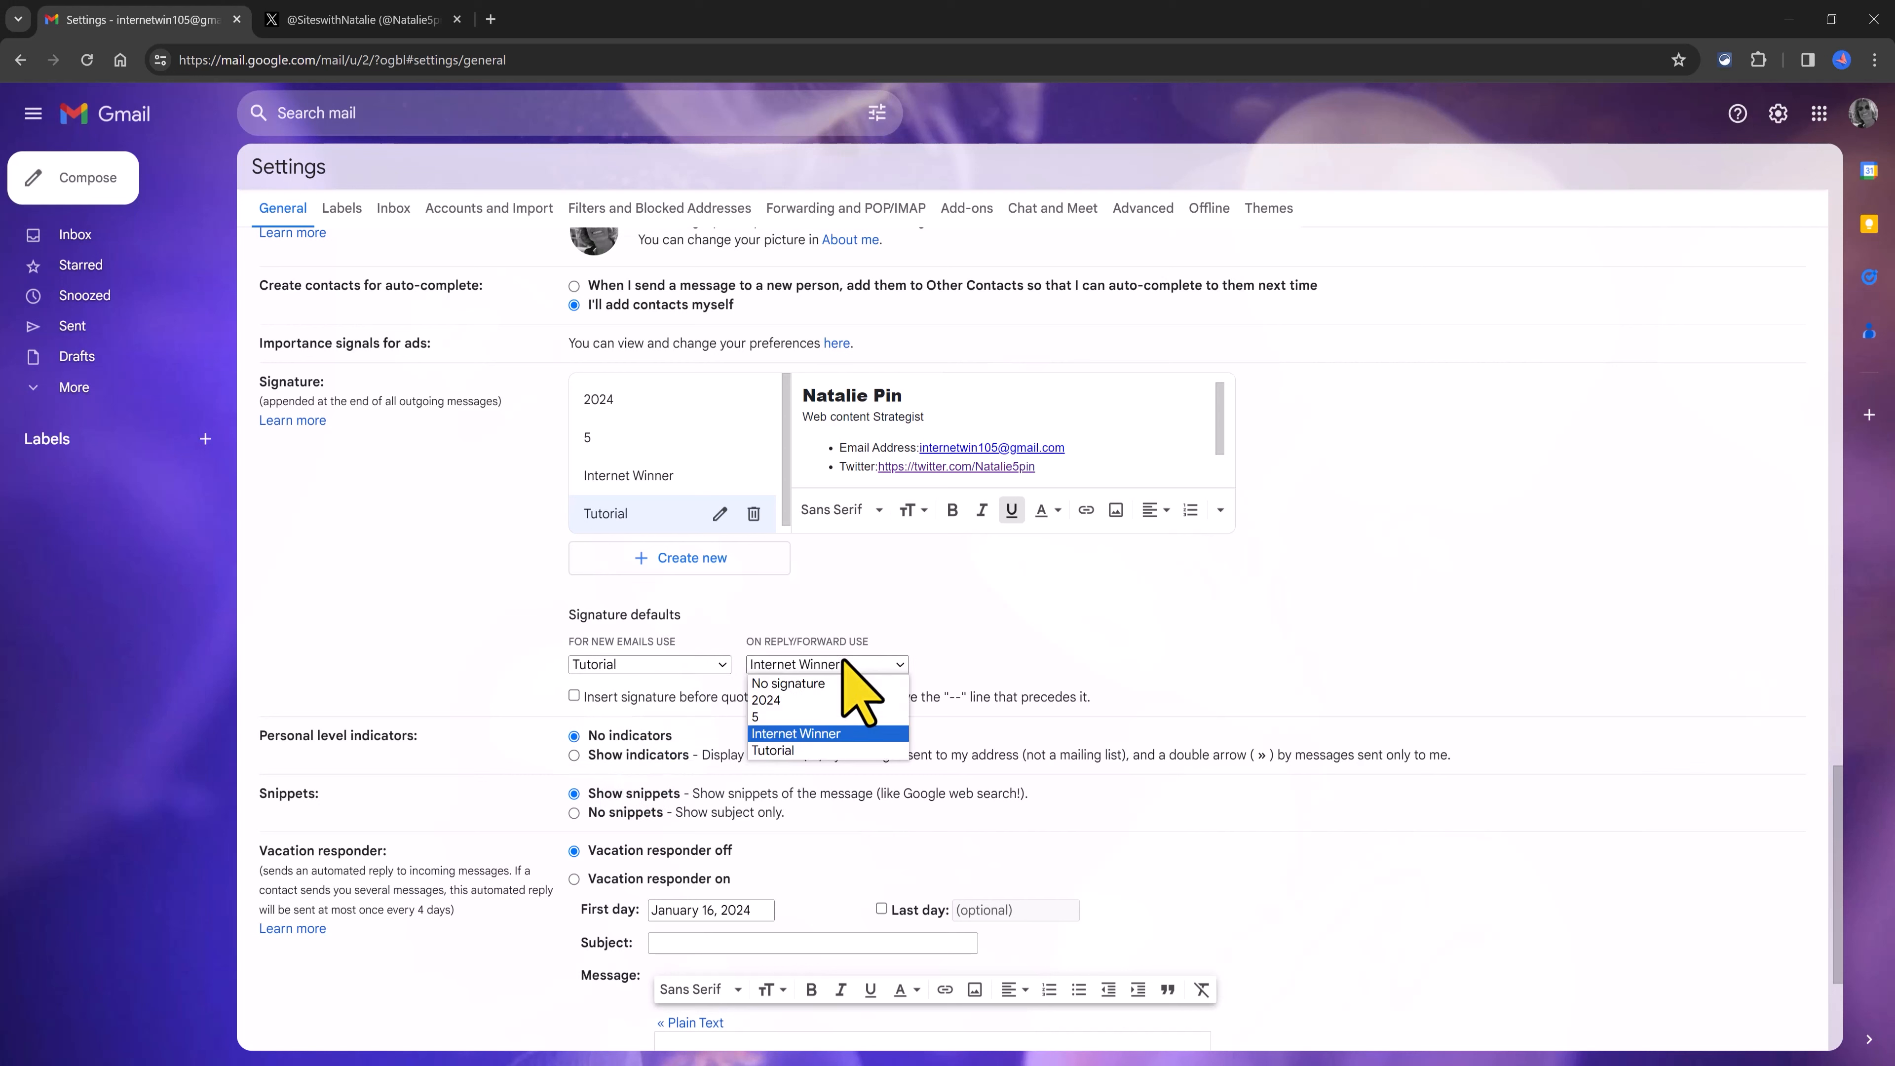
{"action": "left_click", "coordinate": [780, 750]}
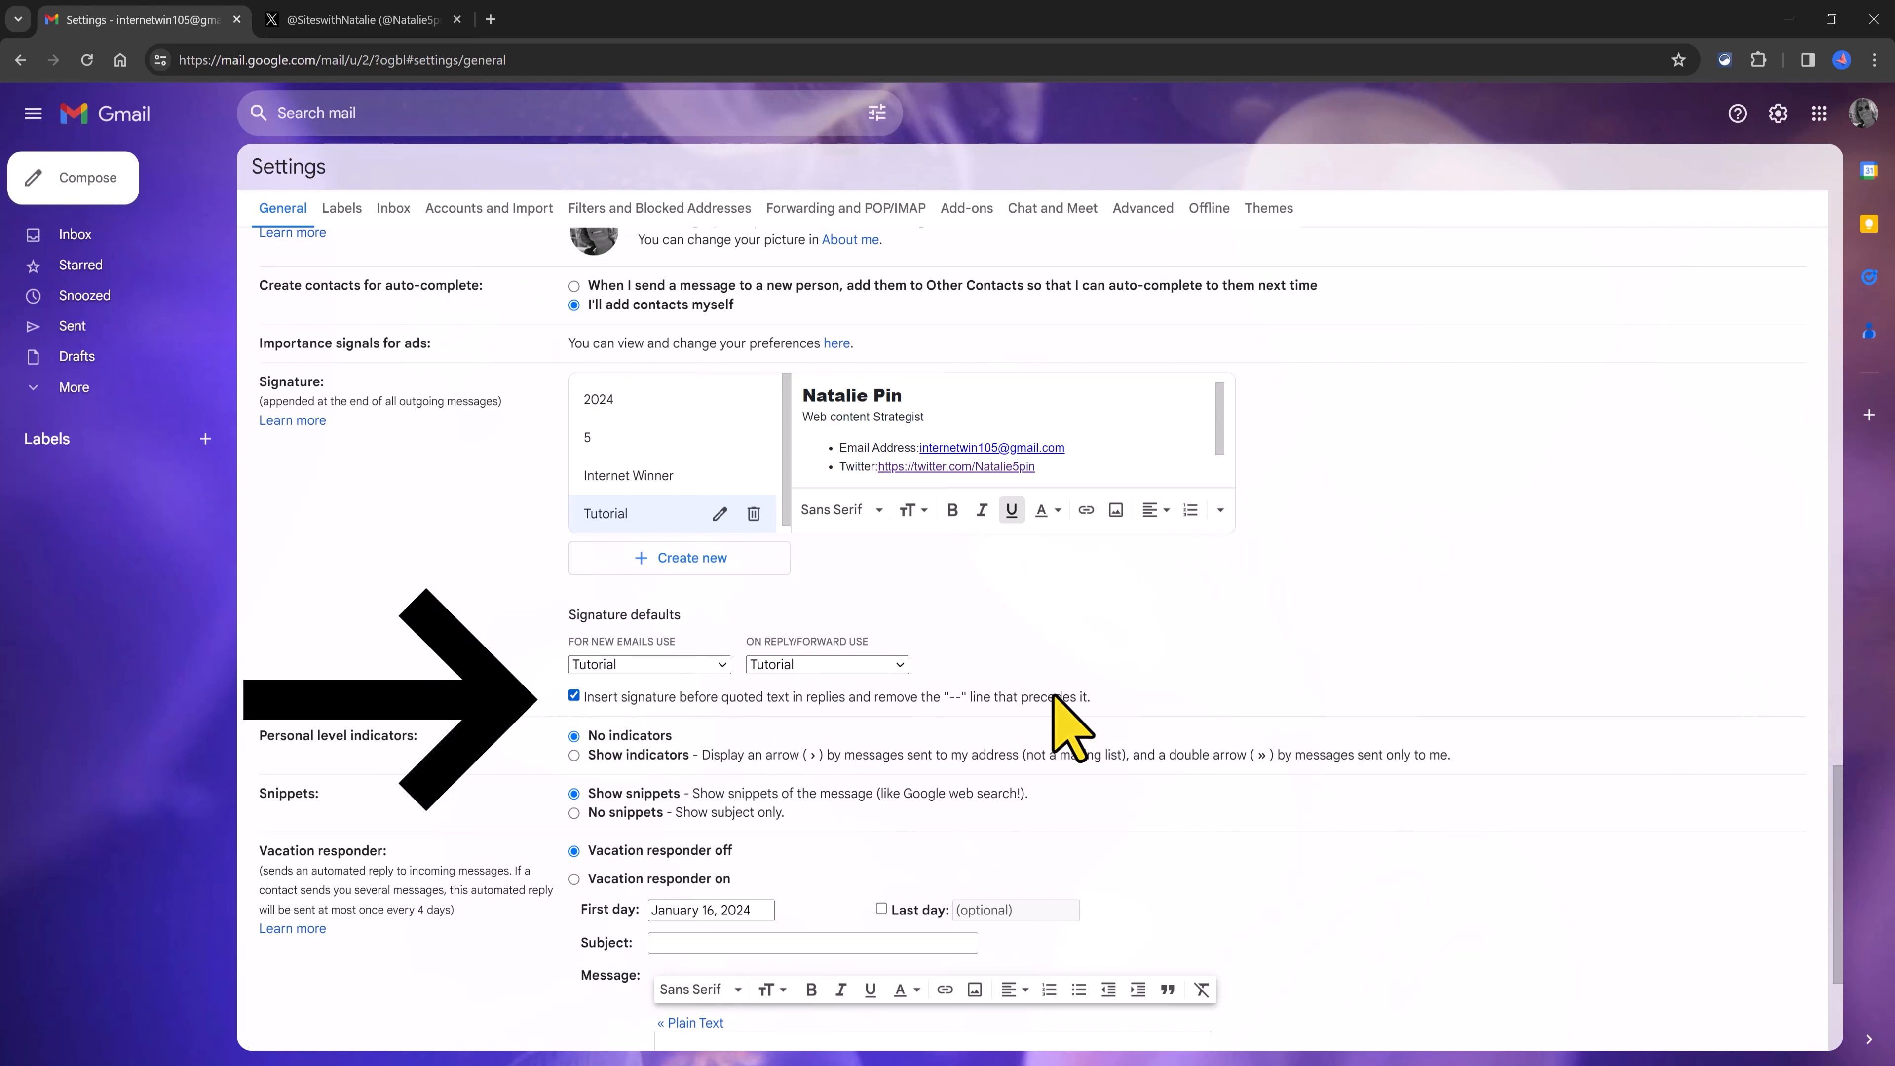
{"action": "scroll", "coordinate": [816, 677], "scroll_direction": "down", "scroll_amount": 3}
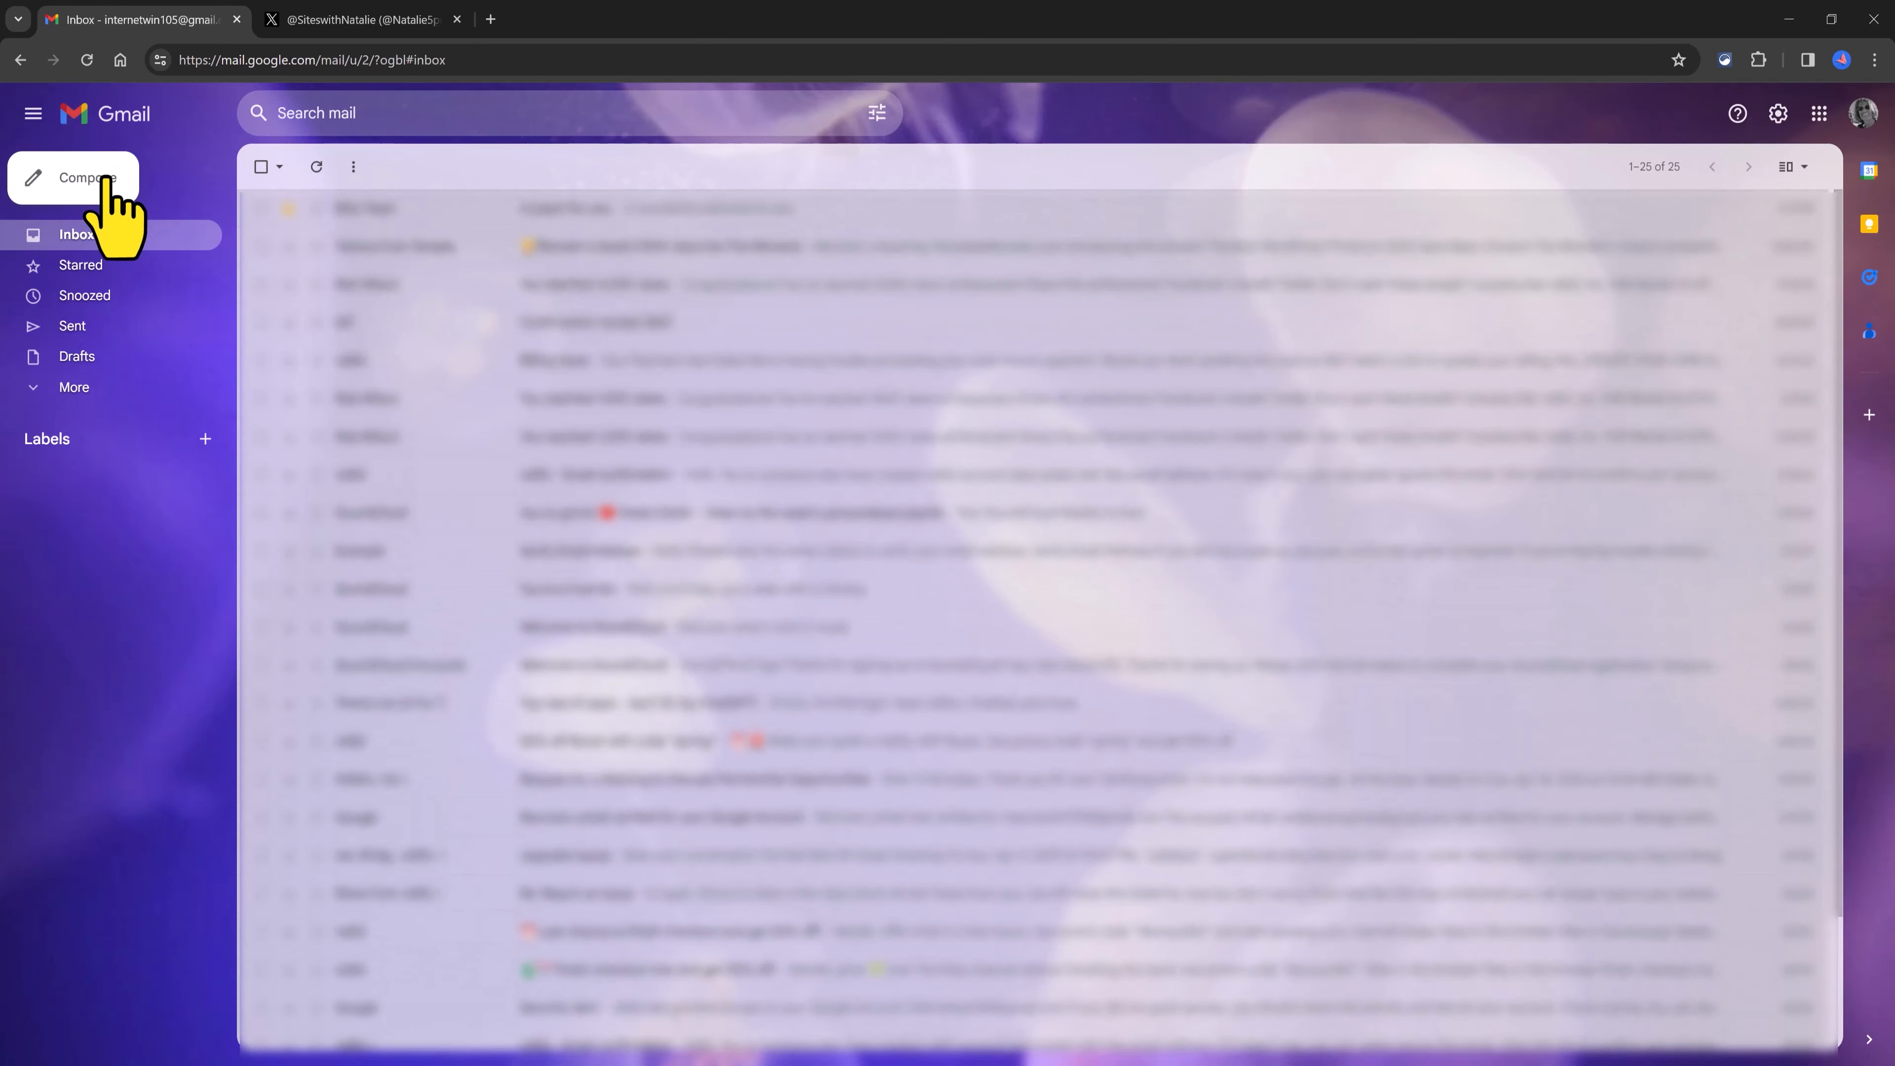
Compose a test email and try the Twitter and YouTube links in the signature of the received "Test" message.
{"action": "left_click", "coordinate": [111, 195]}
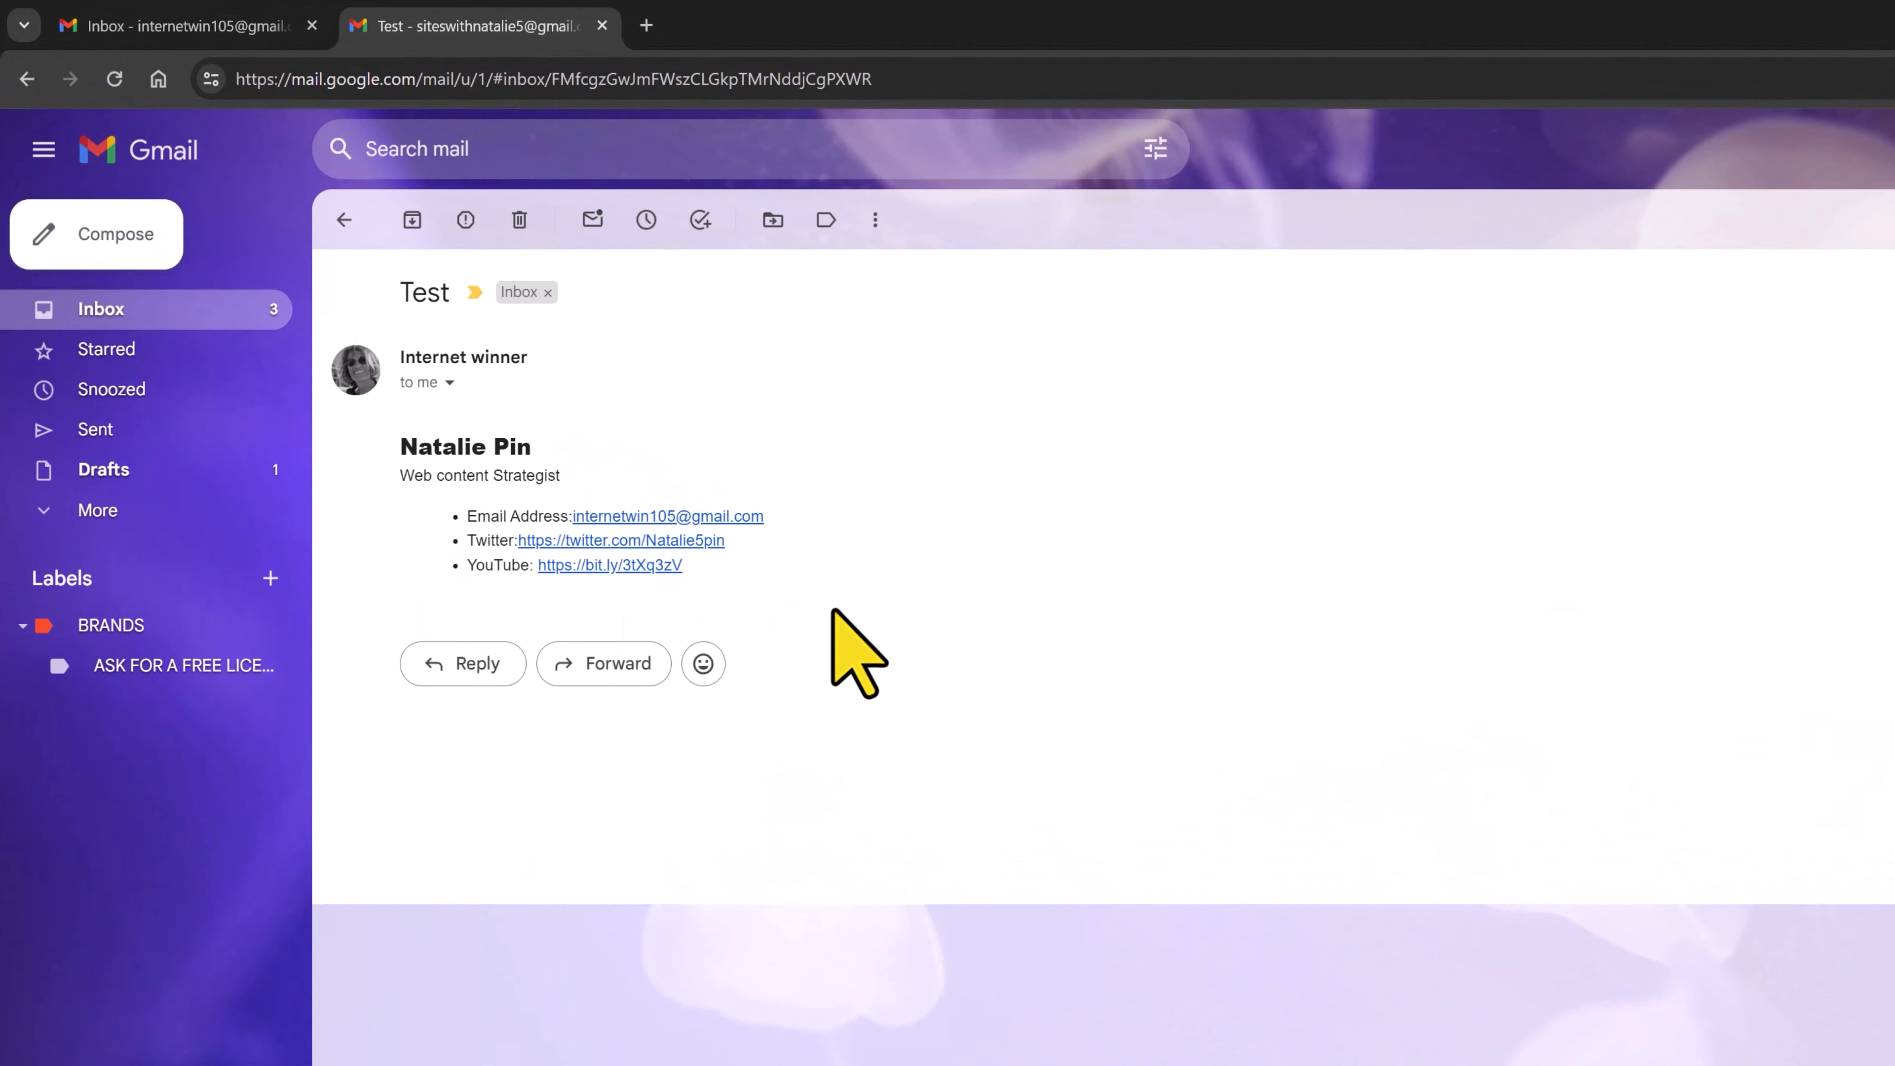
{"action": "left_click", "coordinate": [595, 539]}
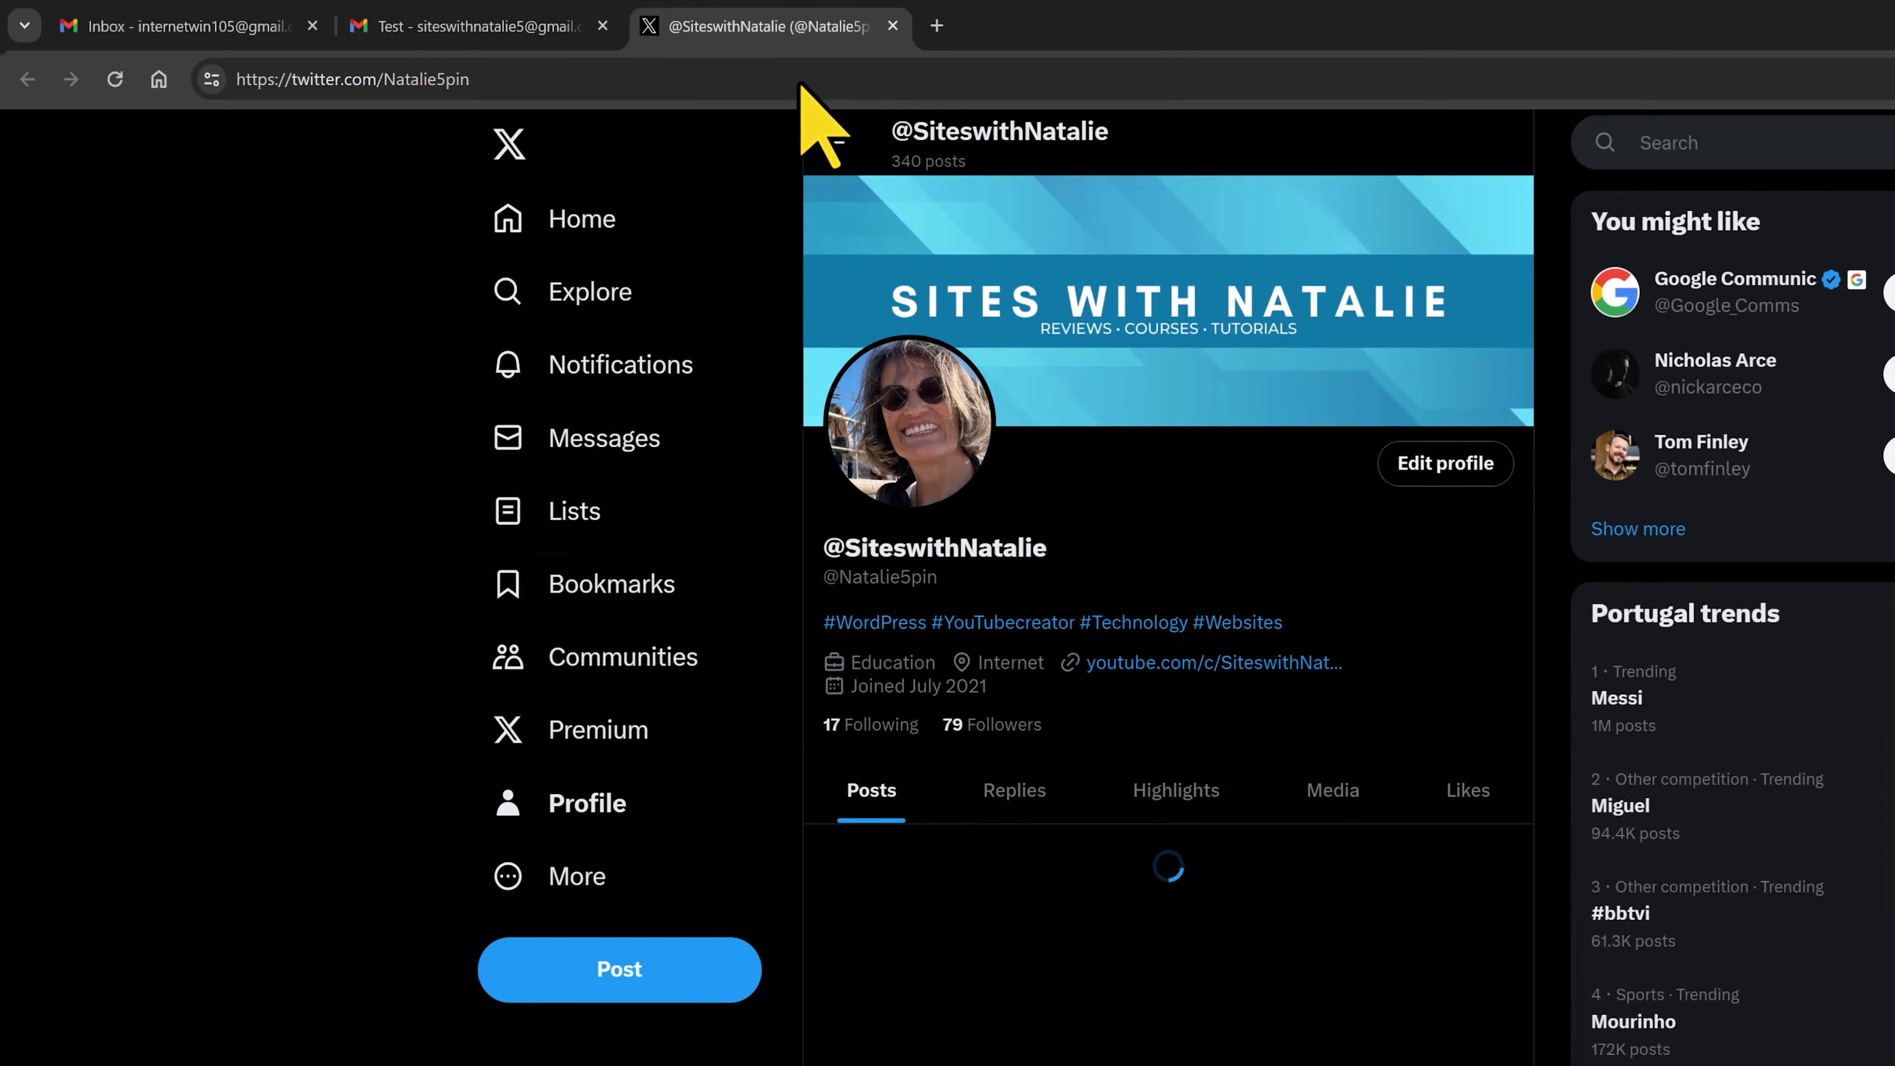
{"action": "left_click", "coordinate": [892, 25]}
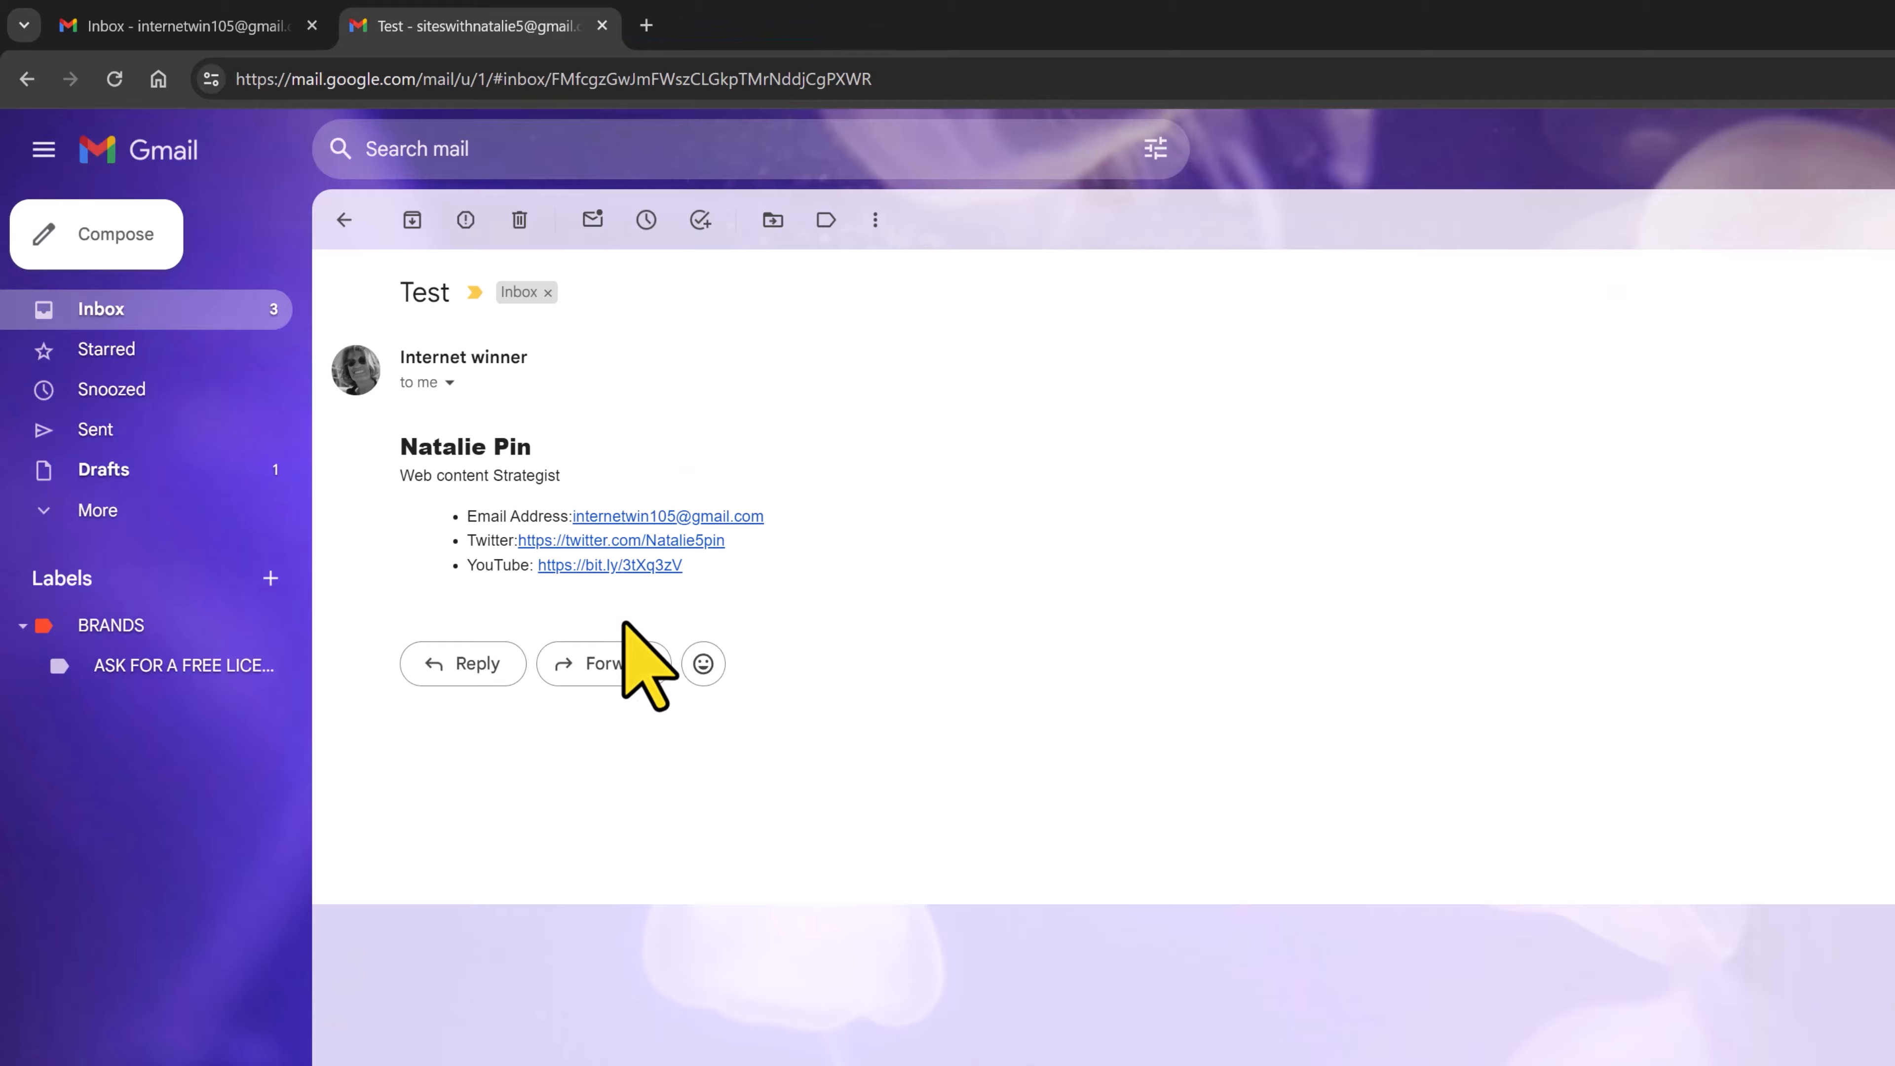
{"action": "left_click", "coordinate": [594, 565]}
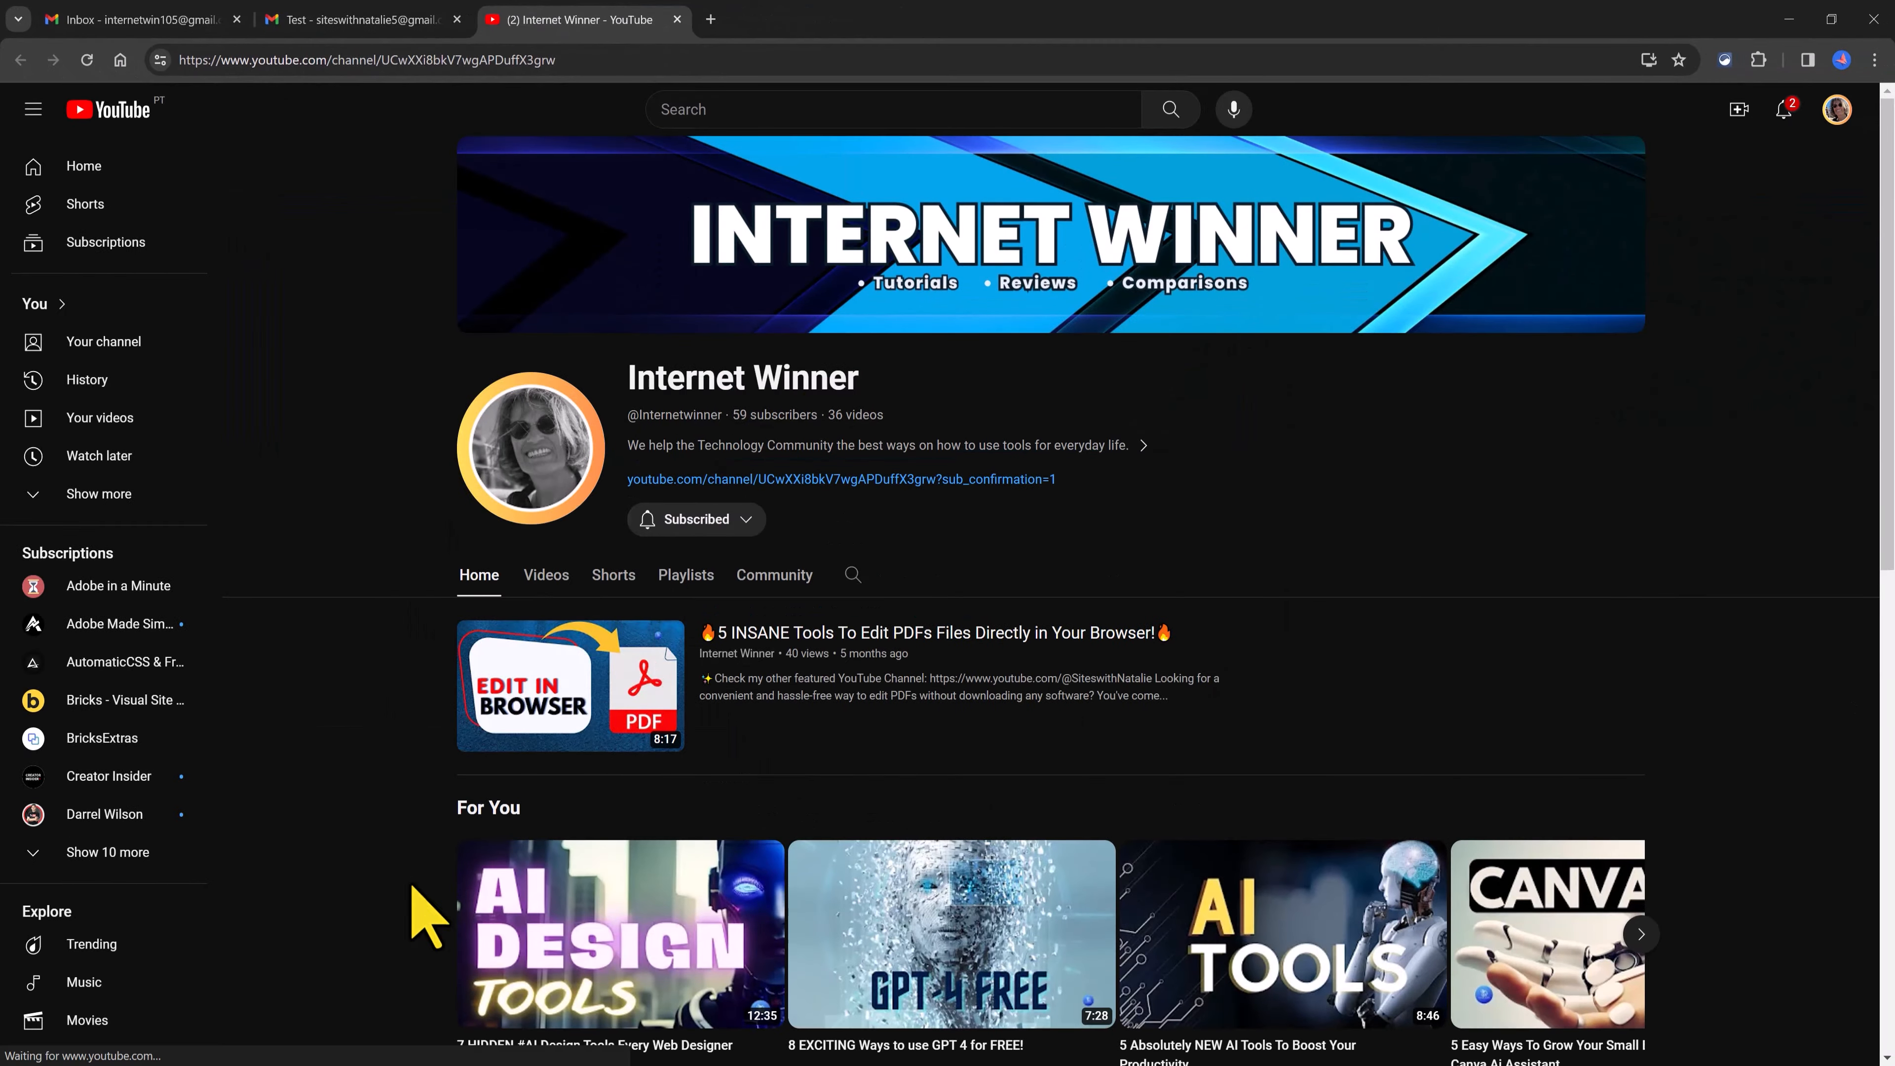